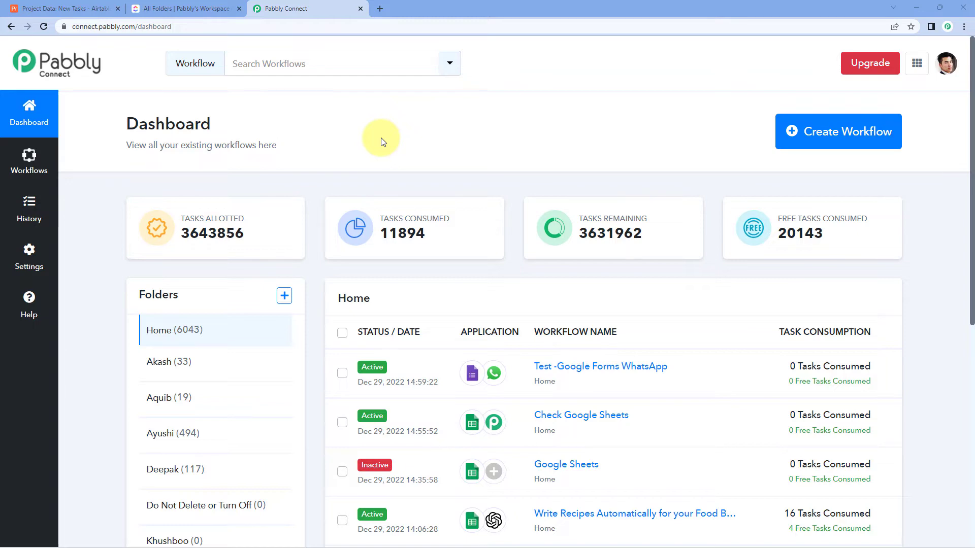
Step: Create a new workflow named "Airtable to ClickUp"
{"action": "left_click", "coordinate": [822, 143]}
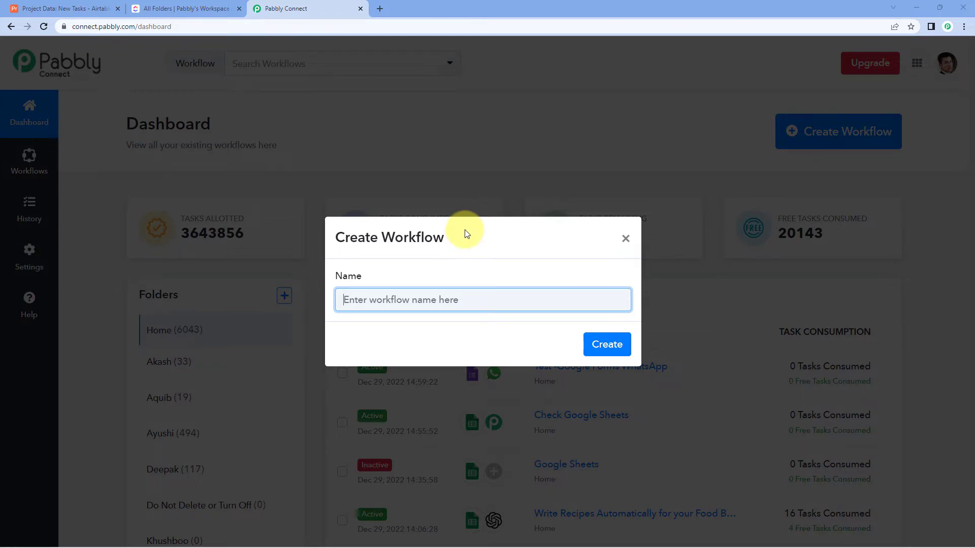
{"action": "type", "text": "Airtable to ClickUp"}
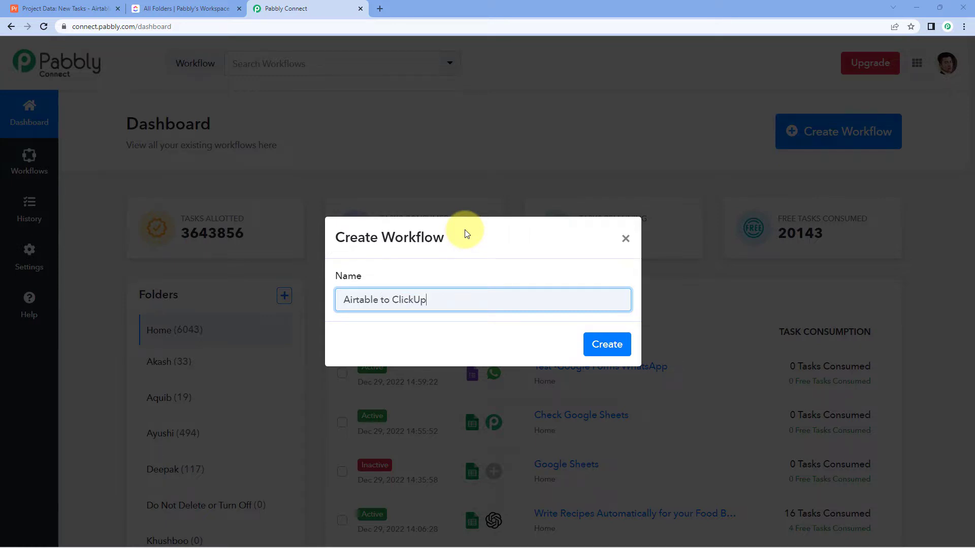
{"action": "left_click", "coordinate": [606, 346]}
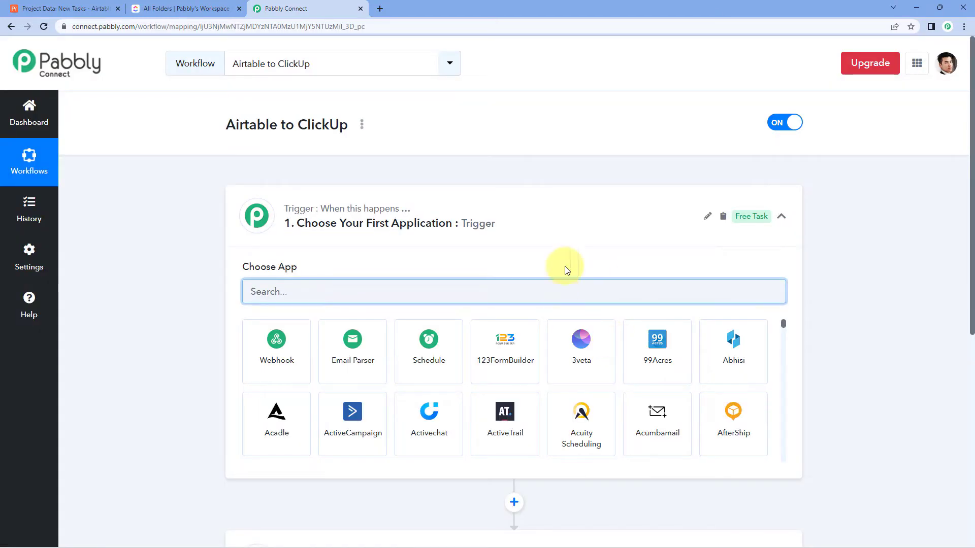
Step: Review the workflow's trigger and action steps and the New Tasks table in the Airtable base
{"action": "left_click", "coordinate": [540, 206]}
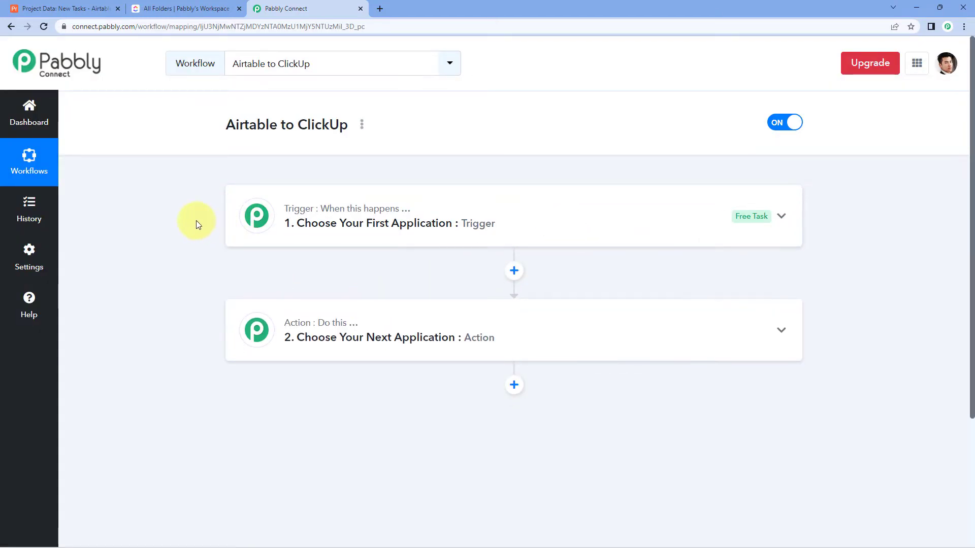
{"action": "scroll", "coordinate": [198, 225], "scroll_direction": "down", "scroll_amount": 1}
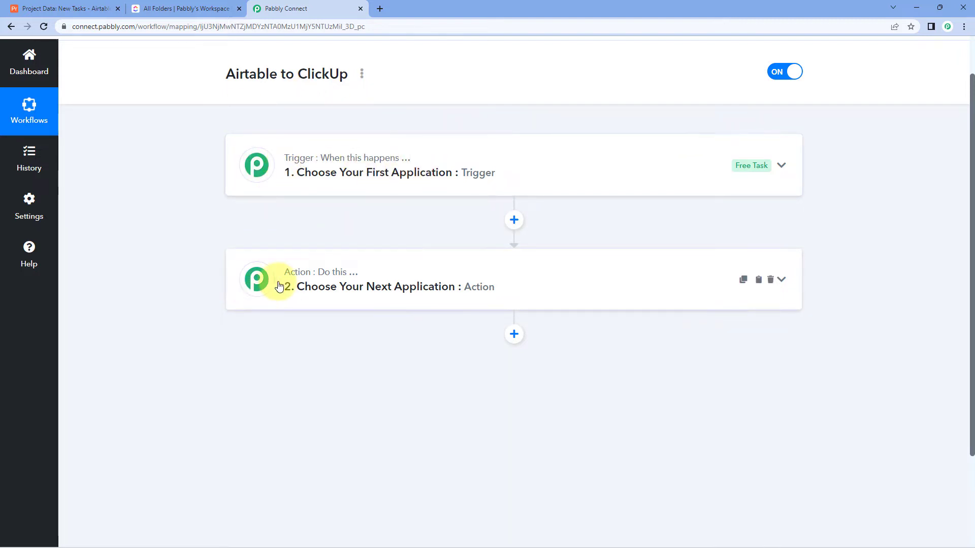
{"action": "left_click", "coordinate": [458, 165]}
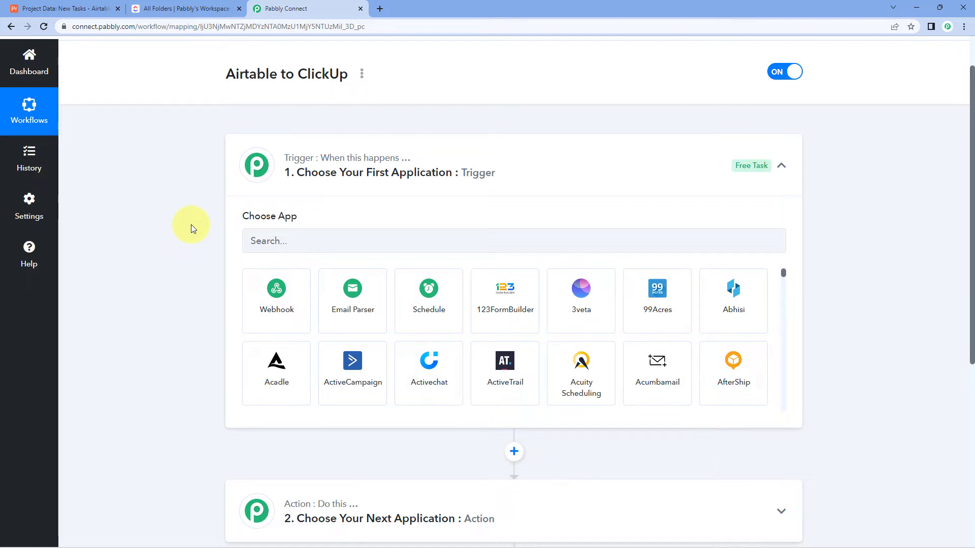
{"action": "left_click", "coordinate": [88, 8]}
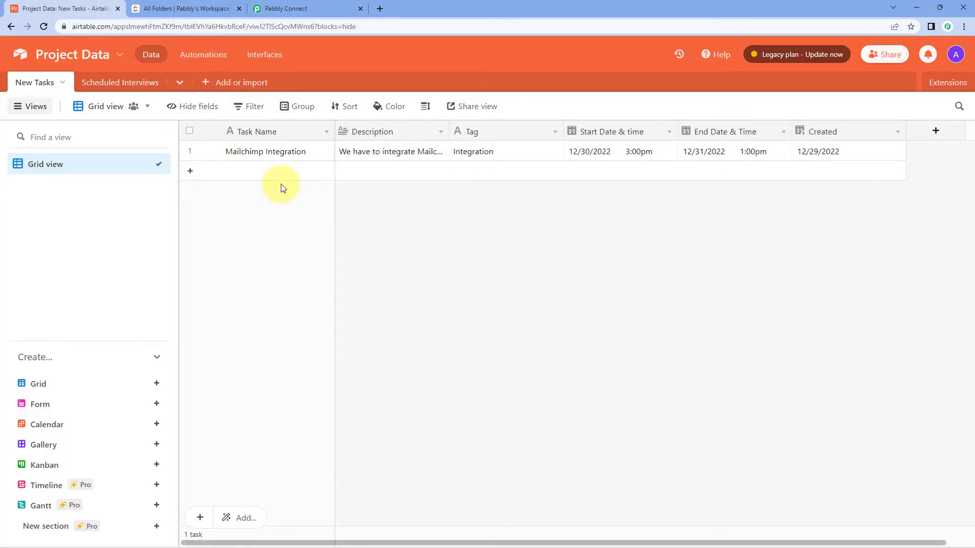
{"action": "left_click", "coordinate": [318, 9]}
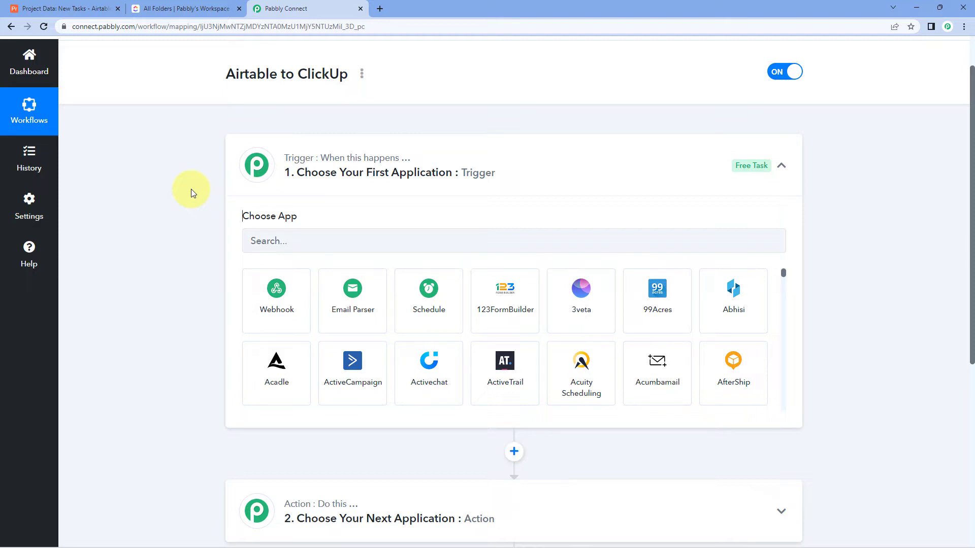
Step: Set the trigger application to Airtable with New Record as the trigger event
{"action": "scroll", "coordinate": [192, 198], "scroll_direction": "down", "scroll_amount": 1}
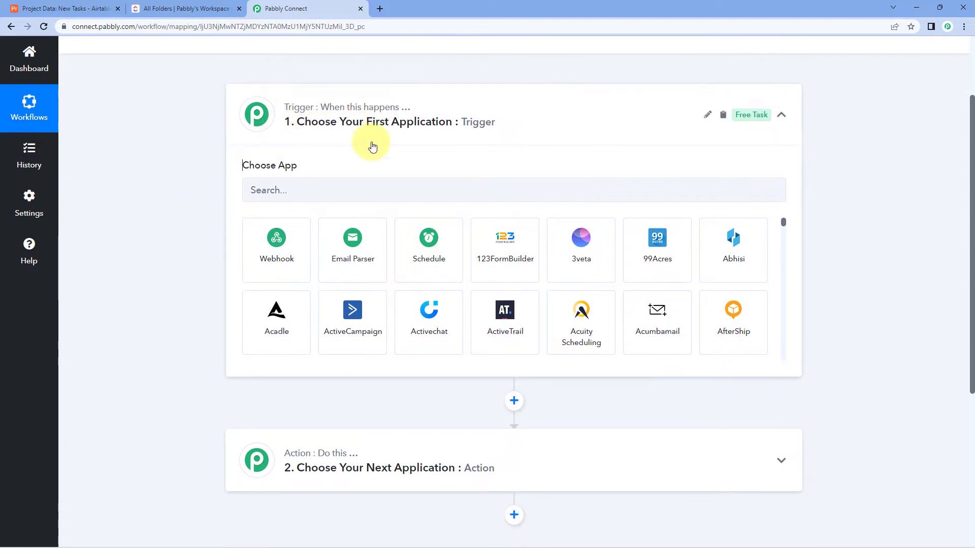
{"action": "left_click", "coordinate": [298, 189]}
{"action": "type", "text": "Airtable"}
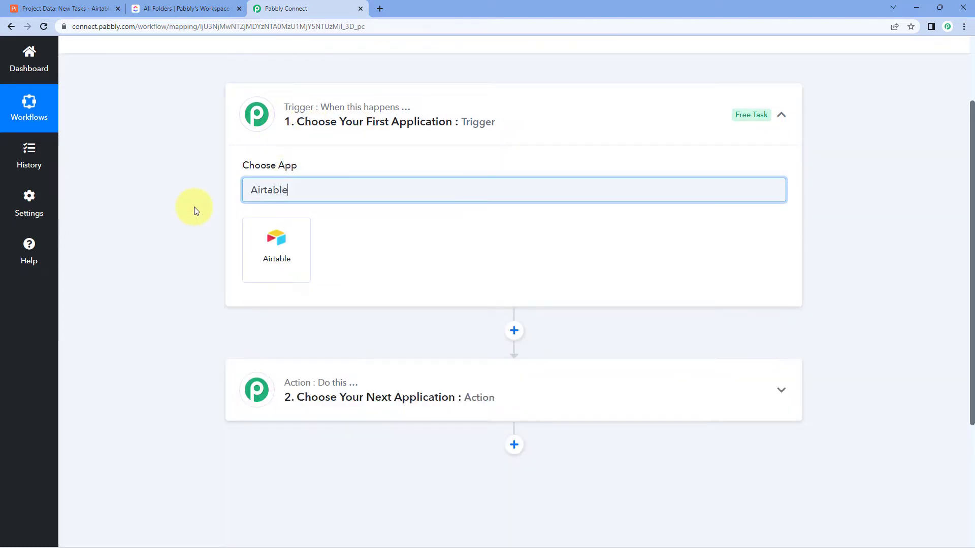
{"action": "left_click", "coordinate": [258, 233]}
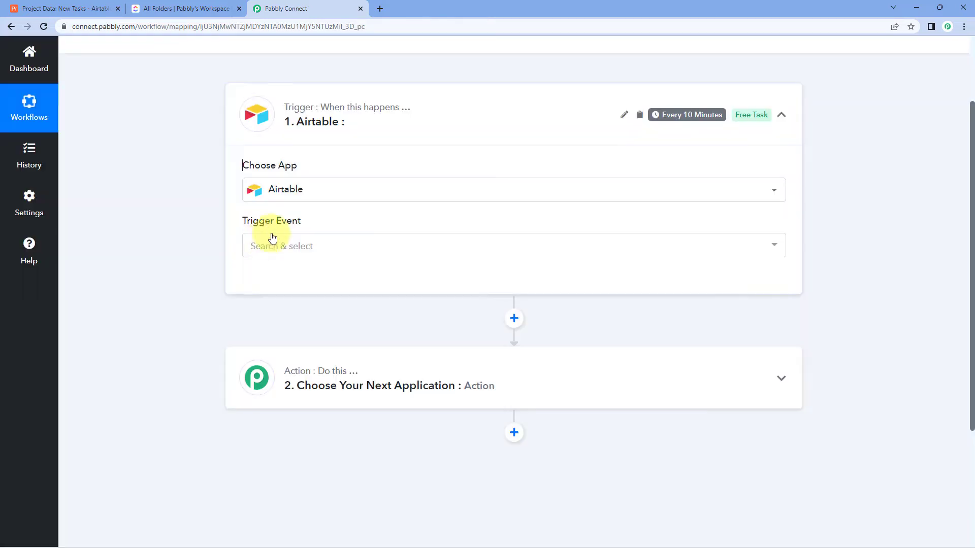
{"action": "left_click", "coordinate": [334, 245]}
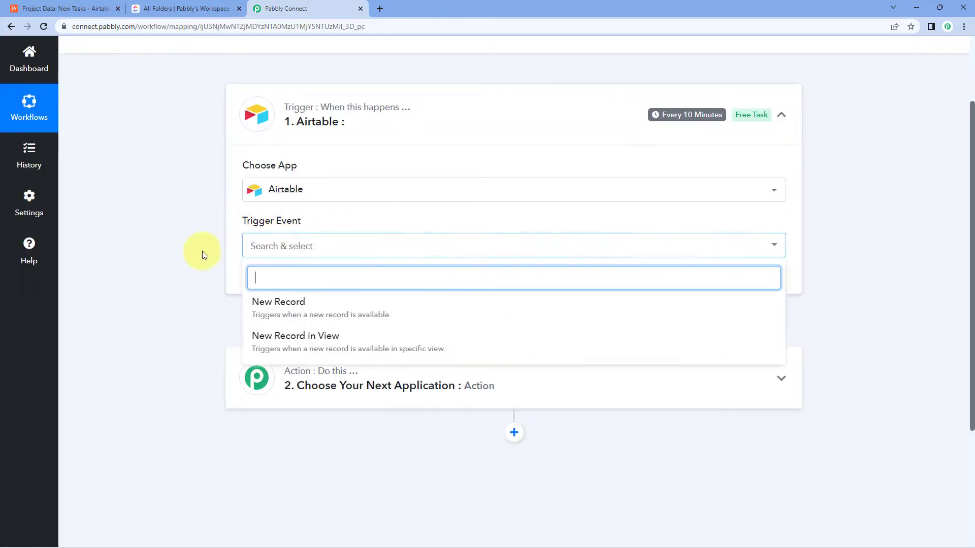
{"action": "scroll", "coordinate": [211, 251], "scroll_direction": "down", "scroll_amount": 1}
{"action": "left_click", "coordinate": [312, 250]}
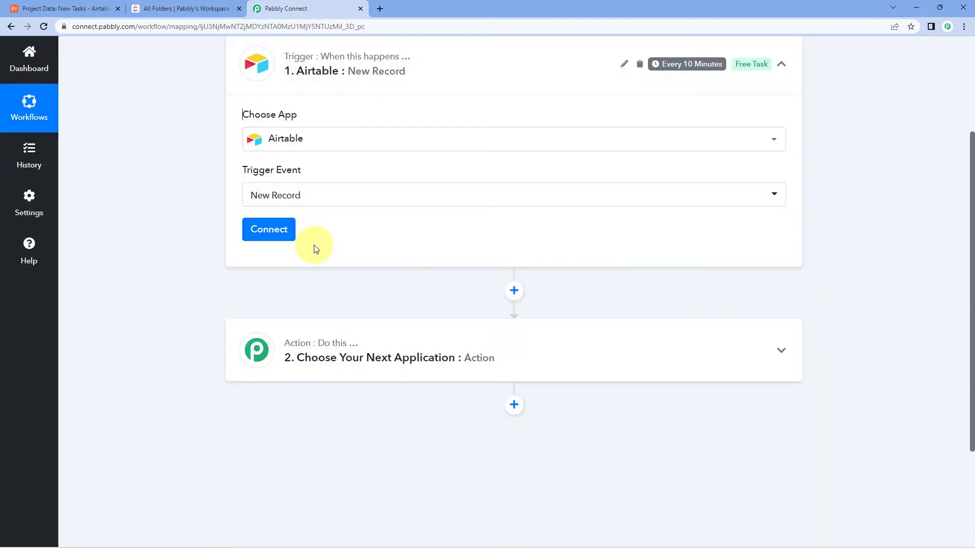
Step: Start adding a new Airtable connection for the trigger and open the account overview in Airtable
{"action": "left_click", "coordinate": [289, 234]}
{"action": "left_click", "coordinate": [452, 169]}
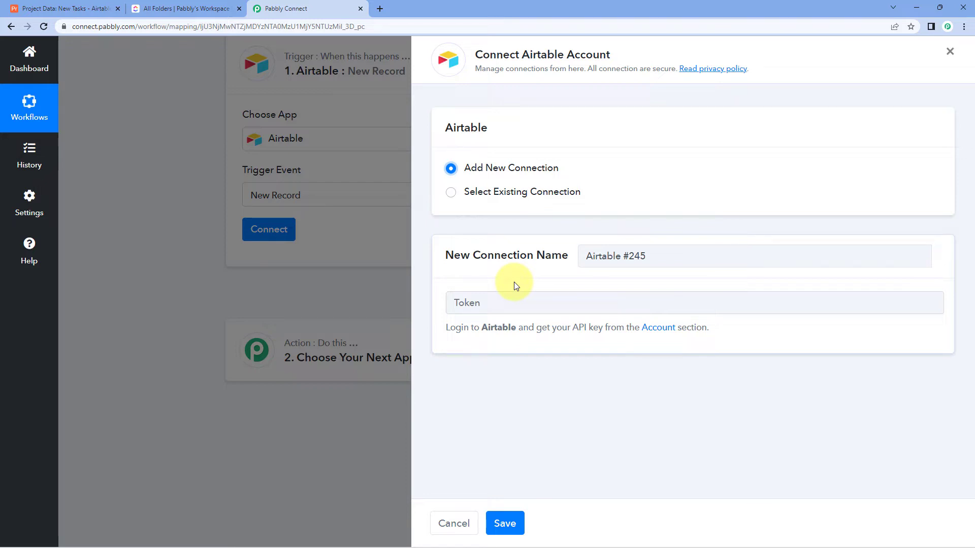
{"action": "left_click", "coordinate": [41, 8]}
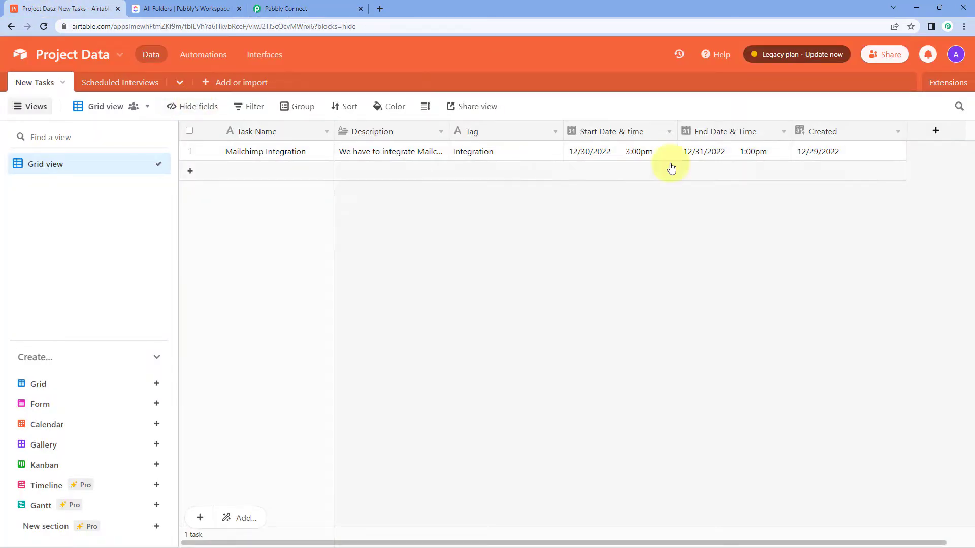
{"action": "left_click", "coordinate": [957, 56]}
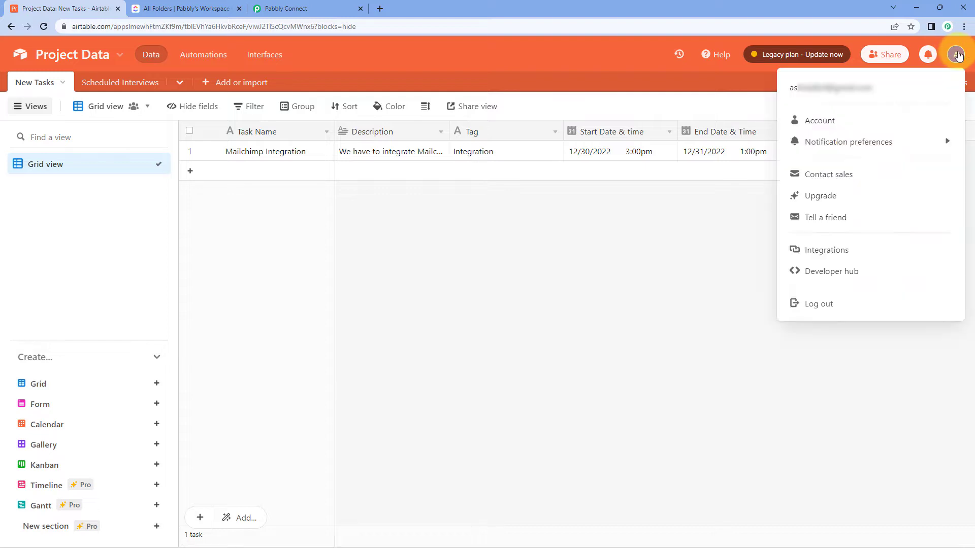
{"action": "left_click", "coordinate": [846, 121]}
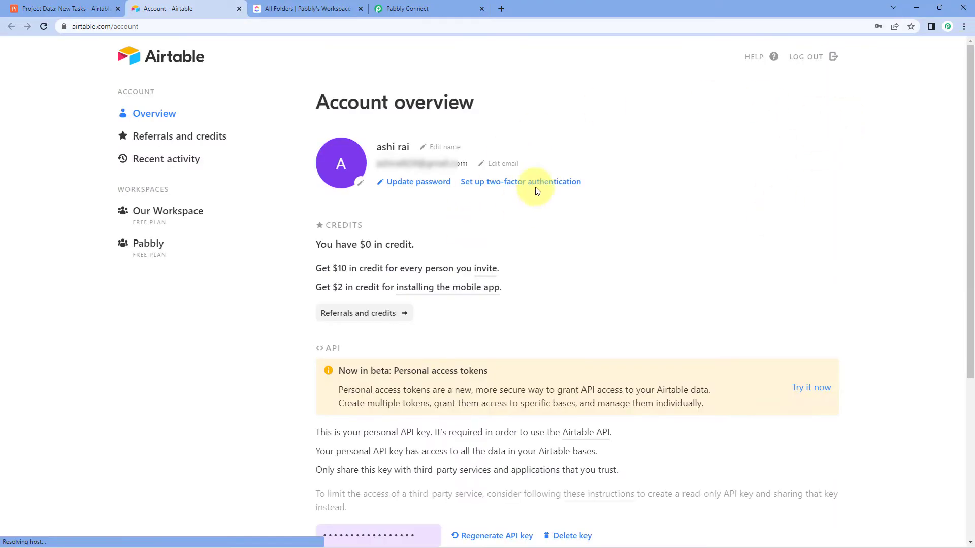
Step: Reveal and copy the personal API key from the API section of the Airtable account overview
{"action": "scroll", "coordinate": [561, 218], "scroll_direction": "down", "scroll_amount": 2}
{"action": "scroll", "coordinate": [561, 217], "scroll_direction": "down", "scroll_amount": 3}
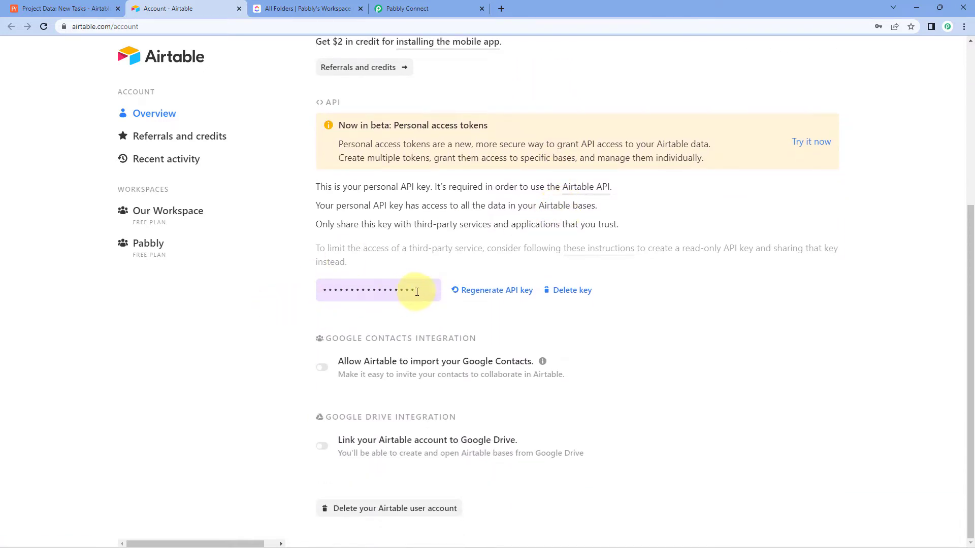
{"action": "left_click", "coordinate": [417, 289]}
{"action": "right_click", "coordinate": [399, 290]}
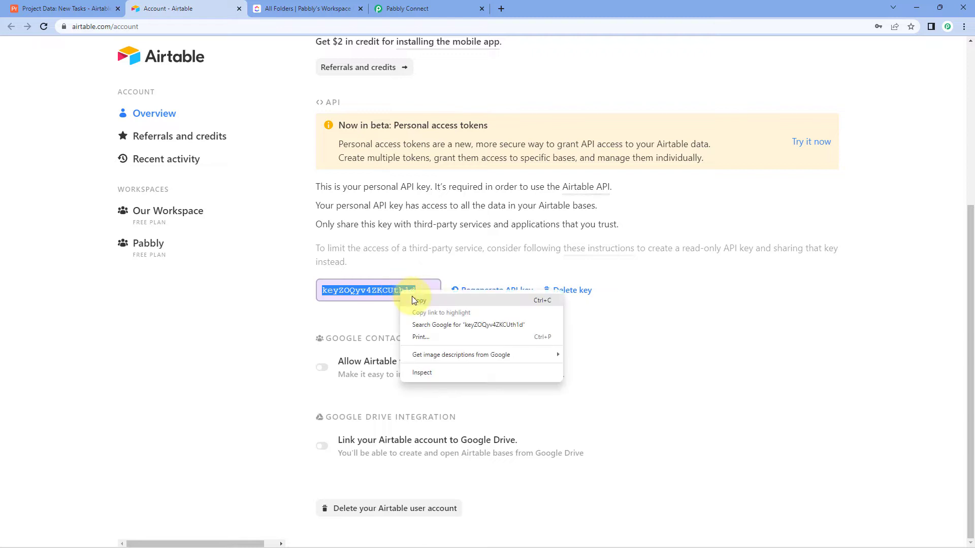
{"action": "left_click", "coordinate": [412, 296]}
Step: Back in Pabbly Connect, paste the API key as the new Airtable connection's token and save the connection
{"action": "left_click", "coordinate": [407, 8]}
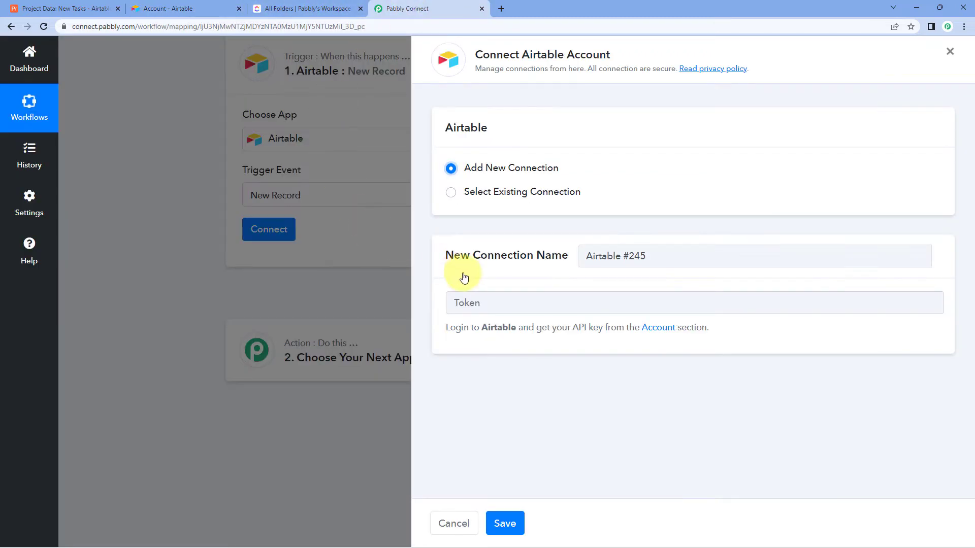
{"action": "left_click", "coordinate": [459, 302]}
{"action": "right_click", "coordinate": [470, 304]}
{"action": "left_click", "coordinate": [506, 385]}
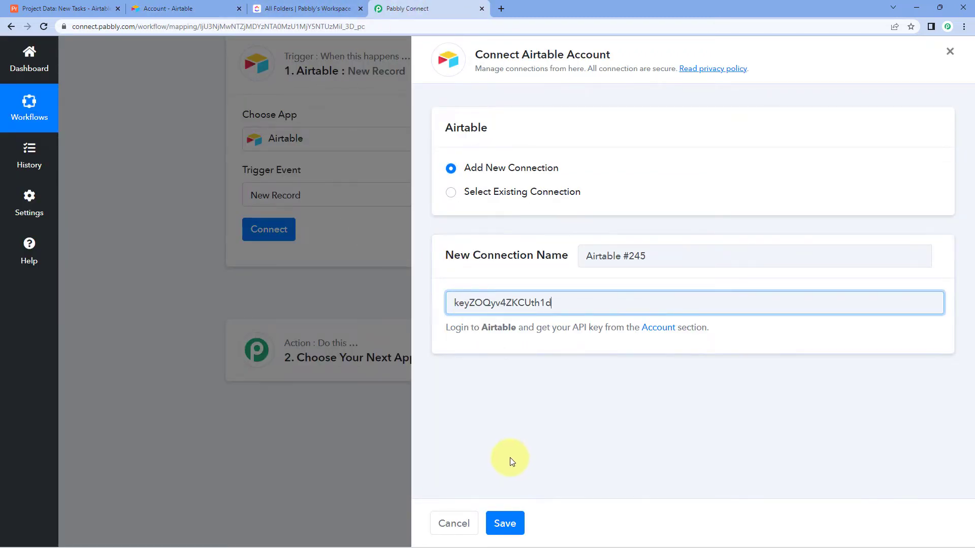
{"action": "left_click", "coordinate": [505, 523]}
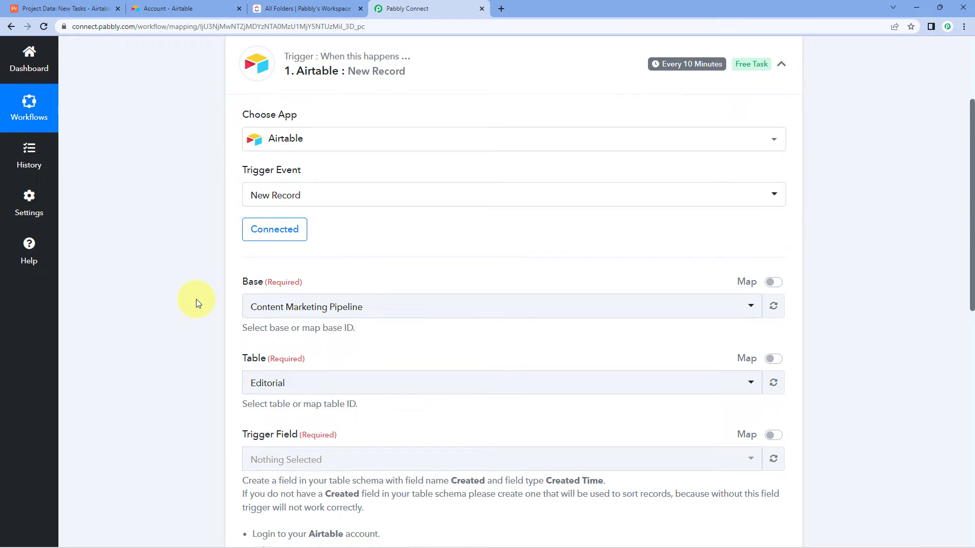
Step: Select Project Data as the trigger's base, matching the base name in Airtable
{"action": "scroll", "coordinate": [197, 282], "scroll_direction": "down", "scroll_amount": 1}
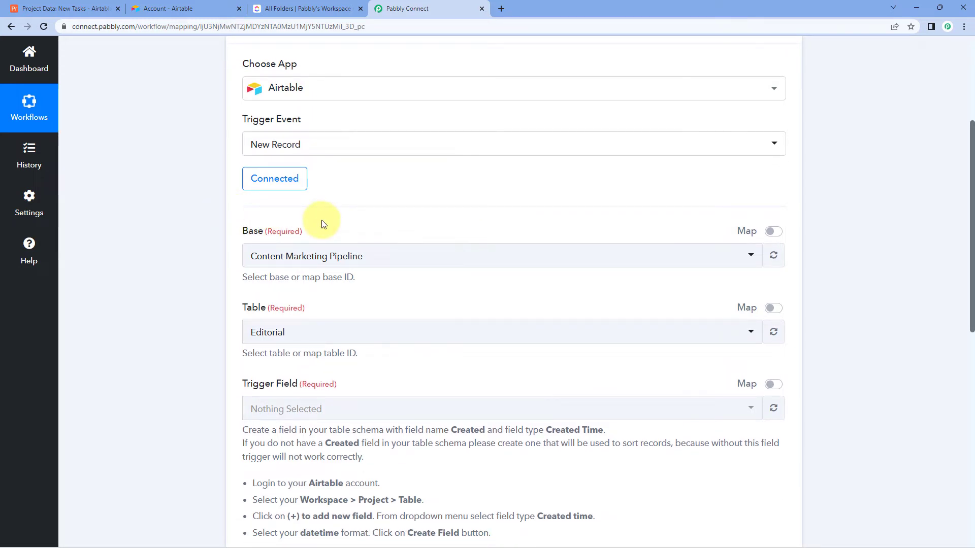
{"action": "left_click", "coordinate": [395, 255]}
{"action": "scroll", "coordinate": [207, 253], "scroll_direction": "down", "scroll_amount": 2}
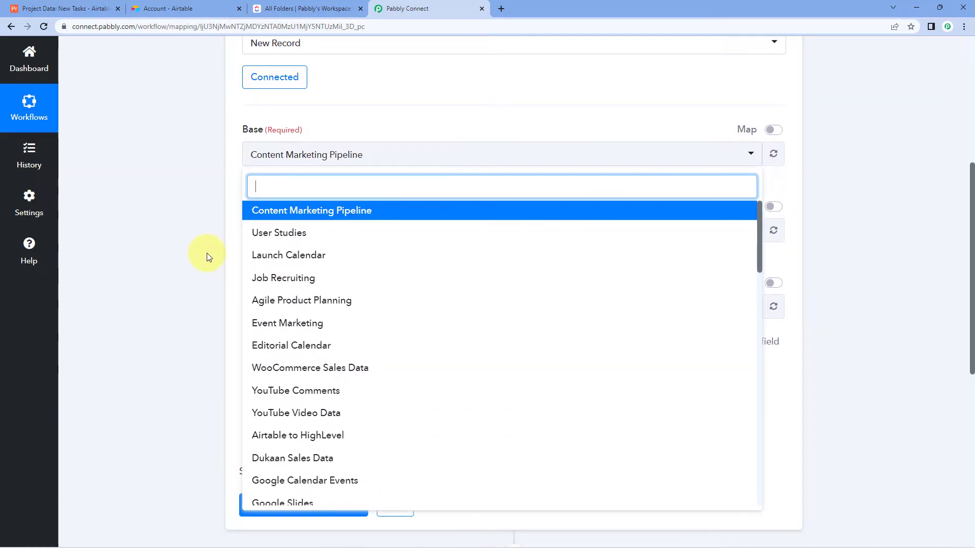
{"action": "scroll", "coordinate": [337, 239], "scroll_direction": "down", "scroll_amount": 3}
{"action": "scroll", "coordinate": [337, 241], "scroll_direction": "down", "scroll_amount": 5}
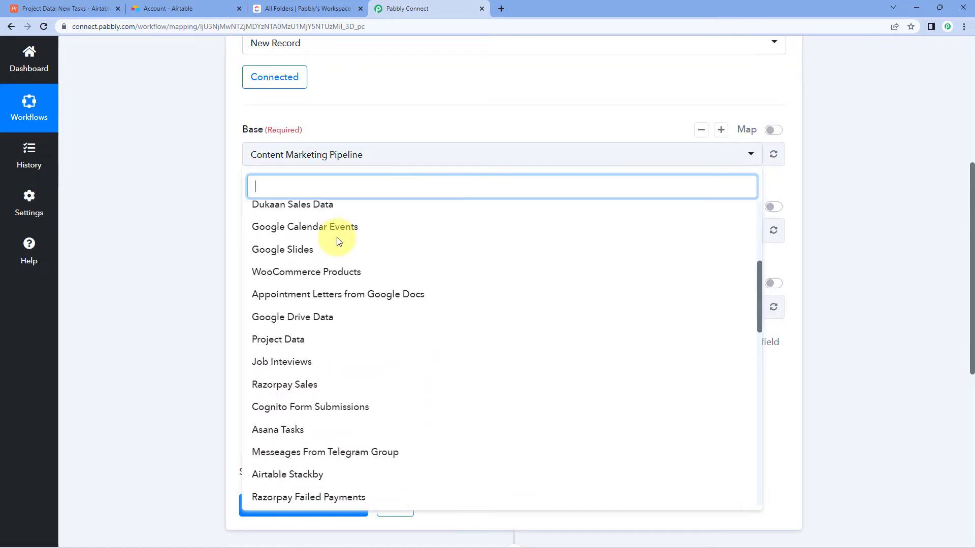
{"action": "scroll", "coordinate": [337, 244], "scroll_direction": "up", "scroll_amount": 5}
{"action": "scroll", "coordinate": [338, 246], "scroll_direction": "up", "scroll_amount": 5}
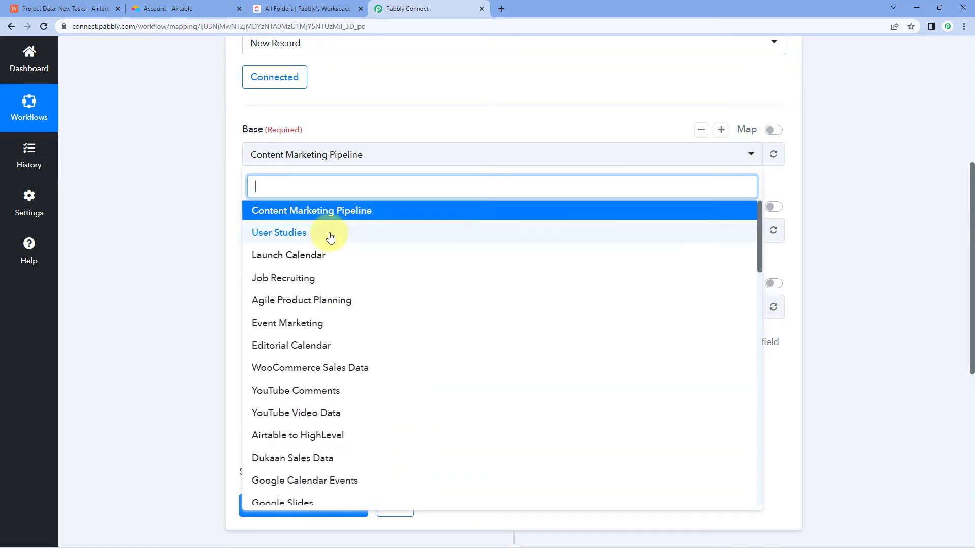
{"action": "left_click", "coordinate": [56, 9]}
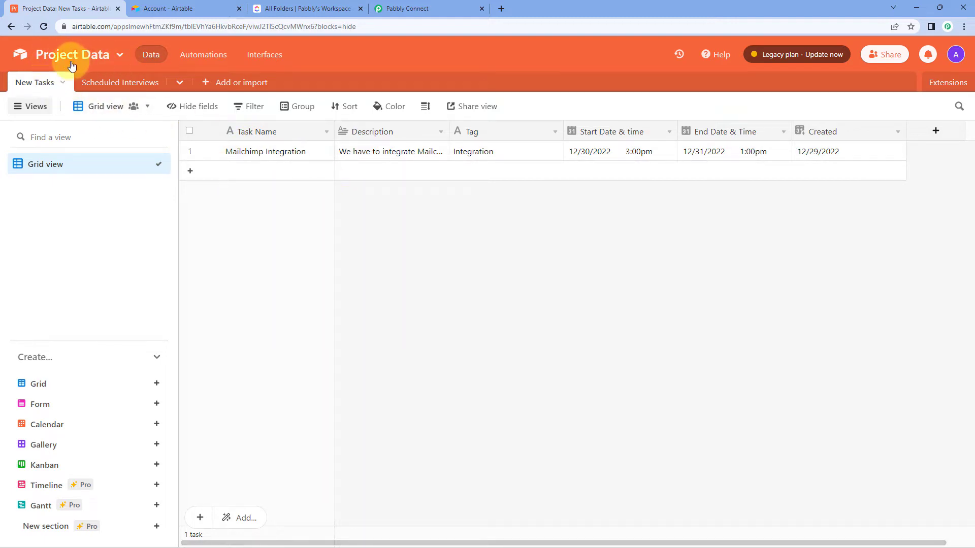
{"action": "left_click", "coordinate": [407, 5]}
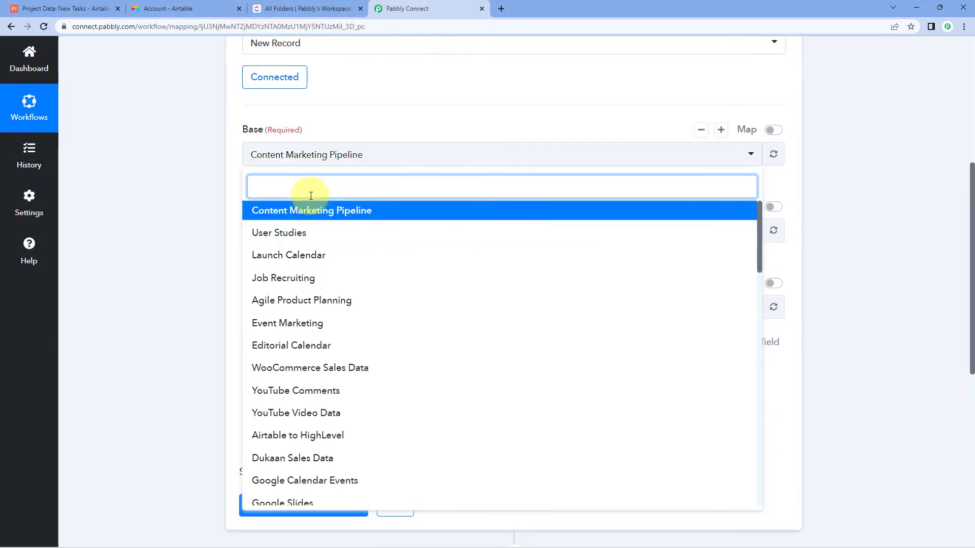
{"action": "type", "text": "Pa"}
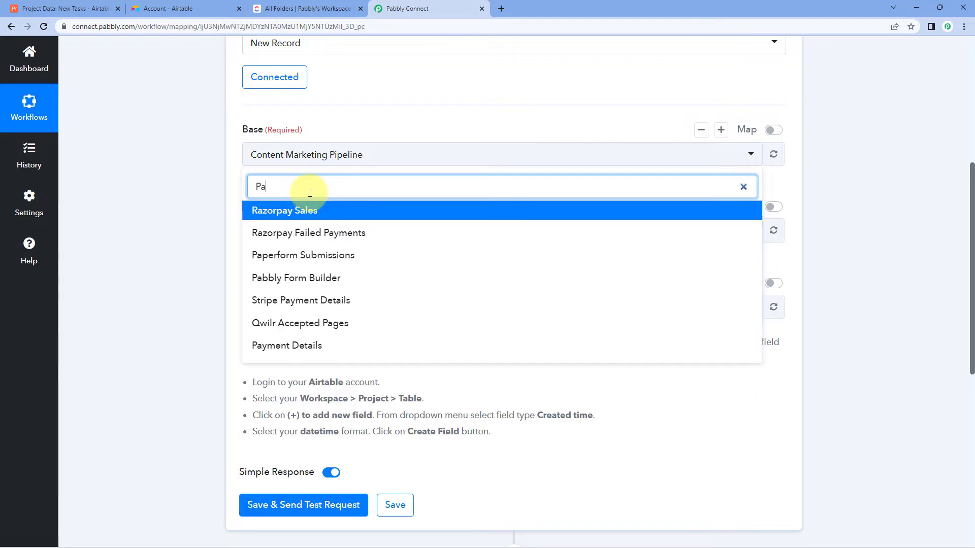
{"action": "key", "text": "BackSpace"}
{"action": "type", "text": "r"}
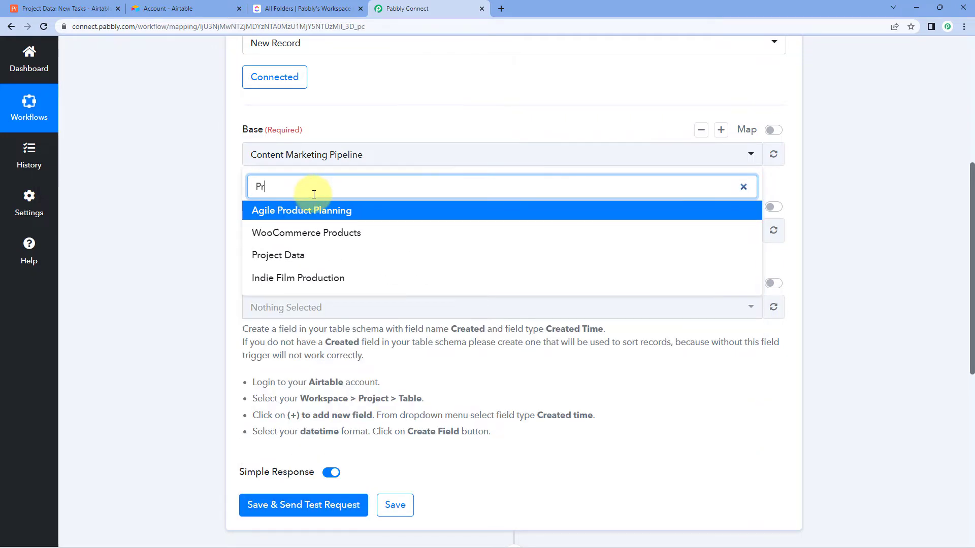
{"action": "left_click", "coordinate": [311, 258]}
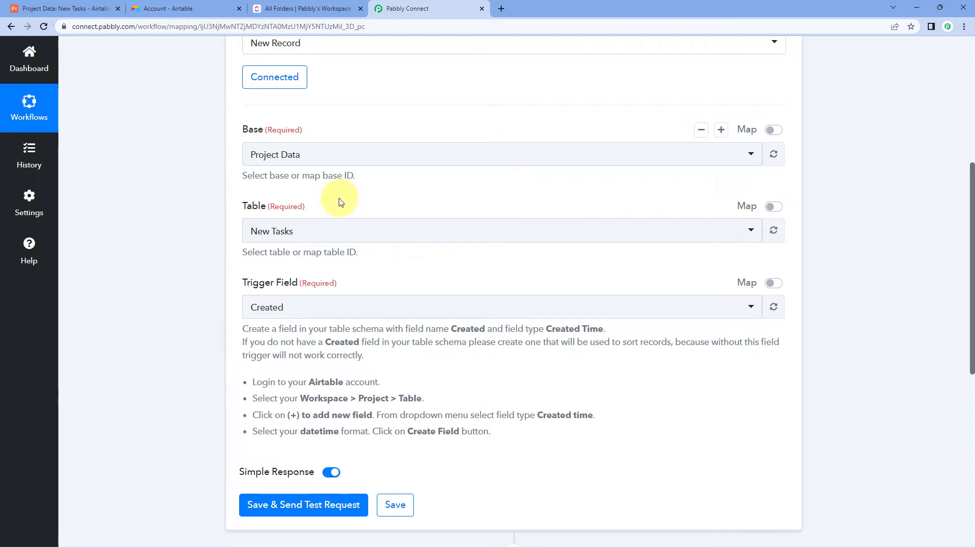
Step: Check the table name in Airtable and select New Tasks as the trigger's table
{"action": "left_click", "coordinate": [35, 9]}
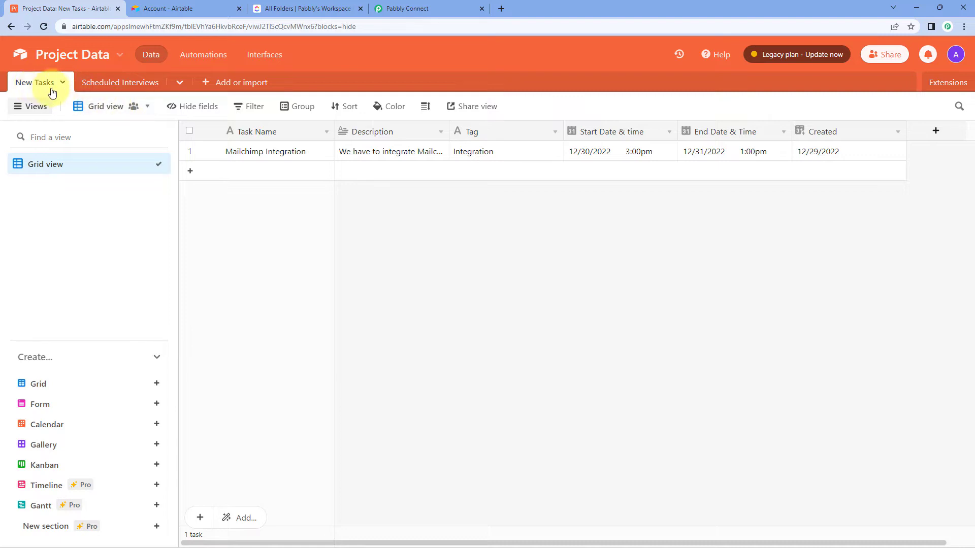
{"action": "left_click", "coordinate": [447, 8]}
{"action": "left_click", "coordinate": [281, 224]}
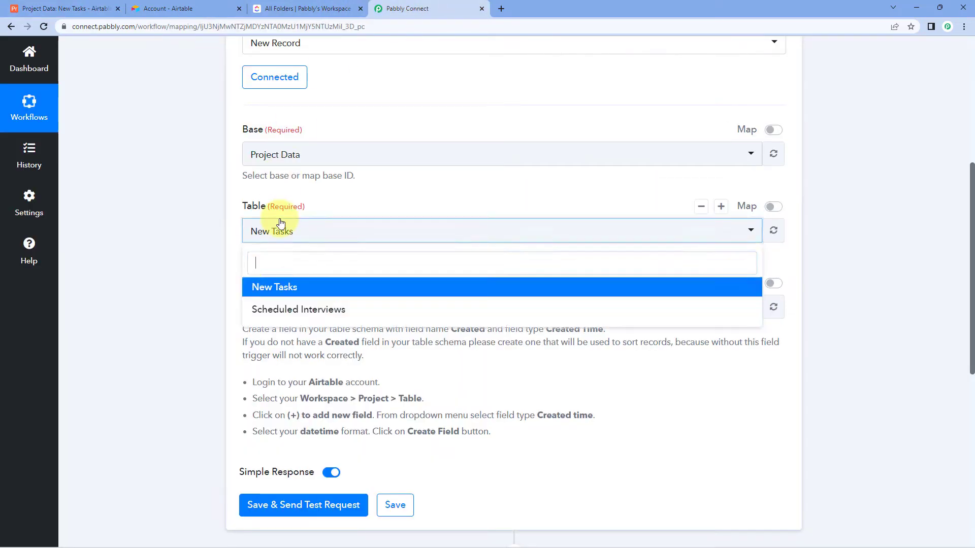
{"action": "left_click", "coordinate": [279, 286]}
{"action": "left_click", "coordinate": [293, 269]}
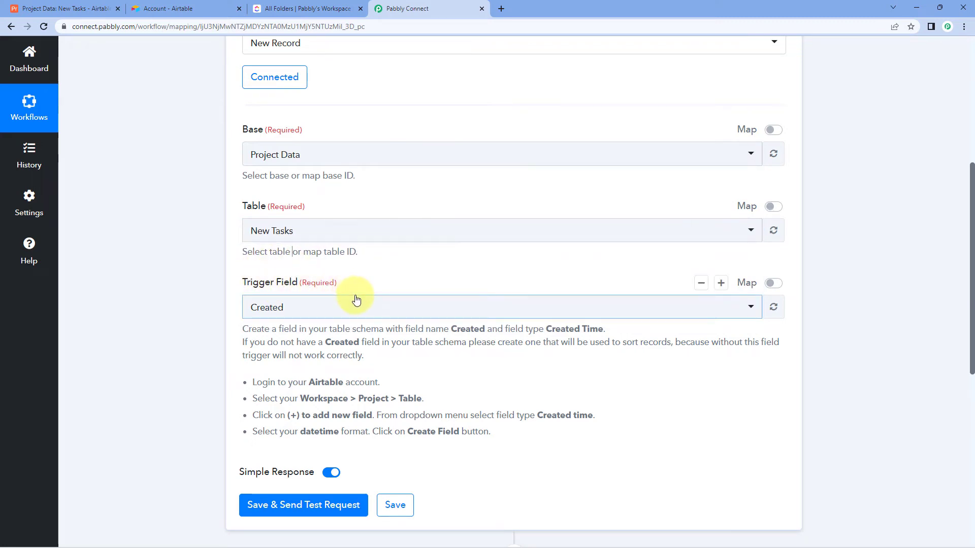
Step: In Airtable's New Tasks table, inspect the Created field's type settings and close them without changes
{"action": "left_click", "coordinate": [66, 8]}
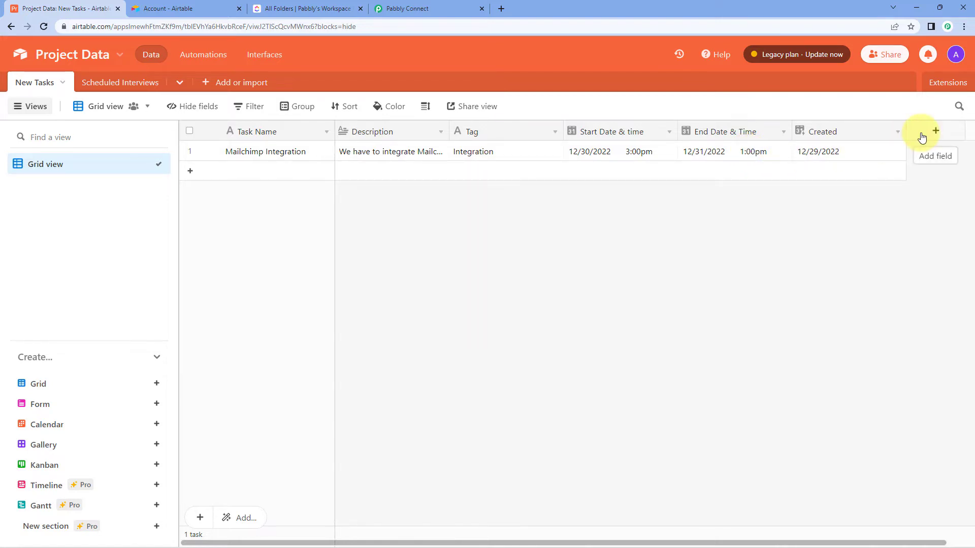
{"action": "left_click", "coordinate": [846, 151]}
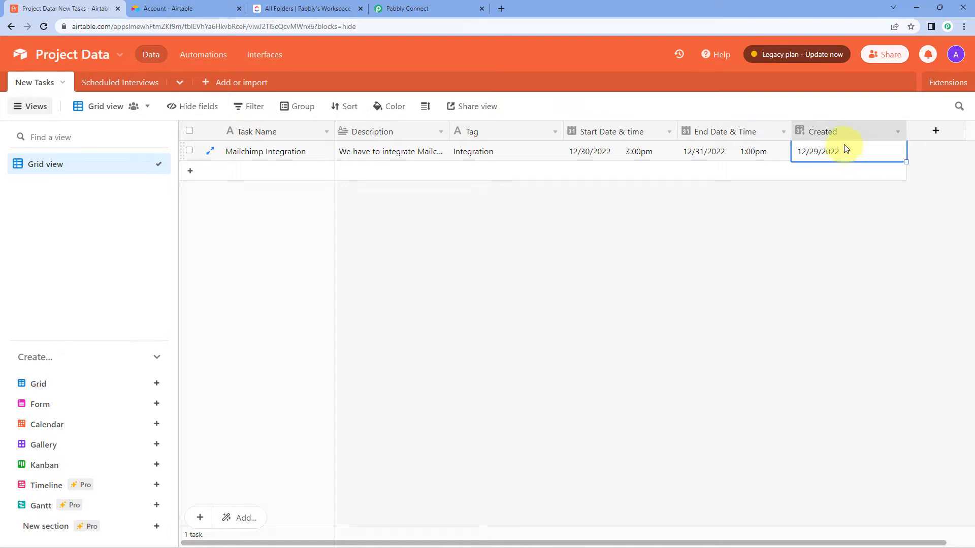
{"action": "left_click", "coordinate": [896, 133]}
{"action": "left_click", "coordinate": [784, 166]}
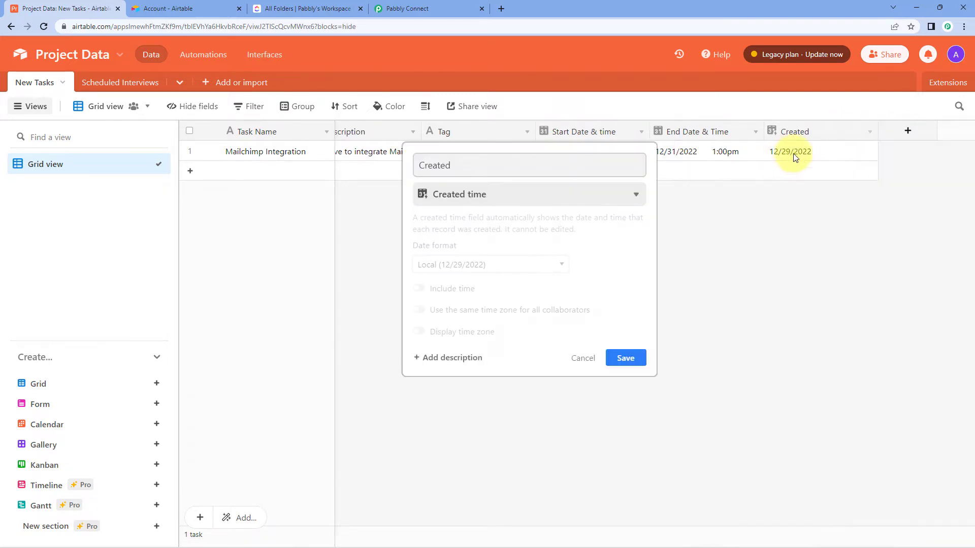
{"action": "left_click", "coordinate": [547, 197]}
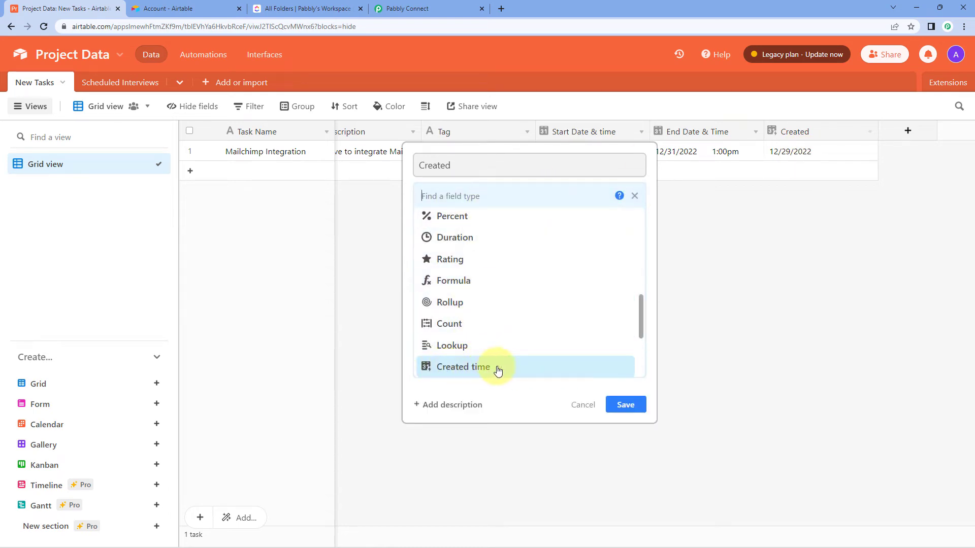
{"action": "left_click", "coordinate": [583, 404]}
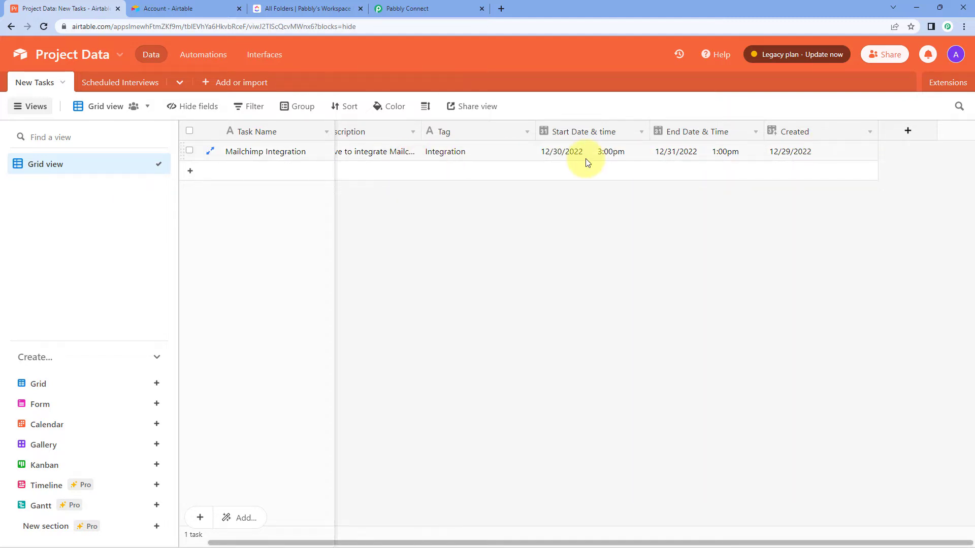
{"action": "scroll", "coordinate": [387, 157], "scroll_direction": "left", "scroll_amount": 1}
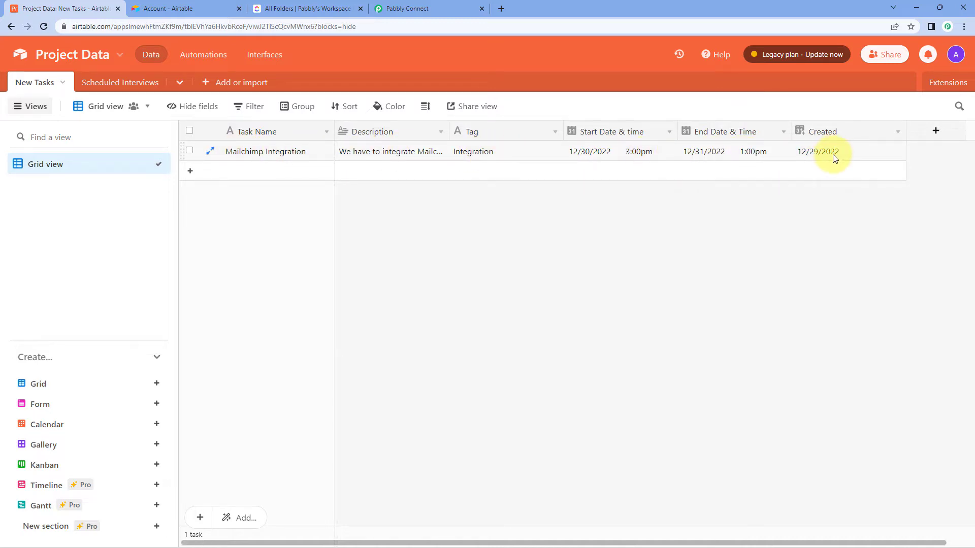
Step: Back in Pabbly Connect, review the trigger's base, table and Created trigger field, then save the trigger and send a test request
{"action": "left_click", "coordinate": [424, 9]}
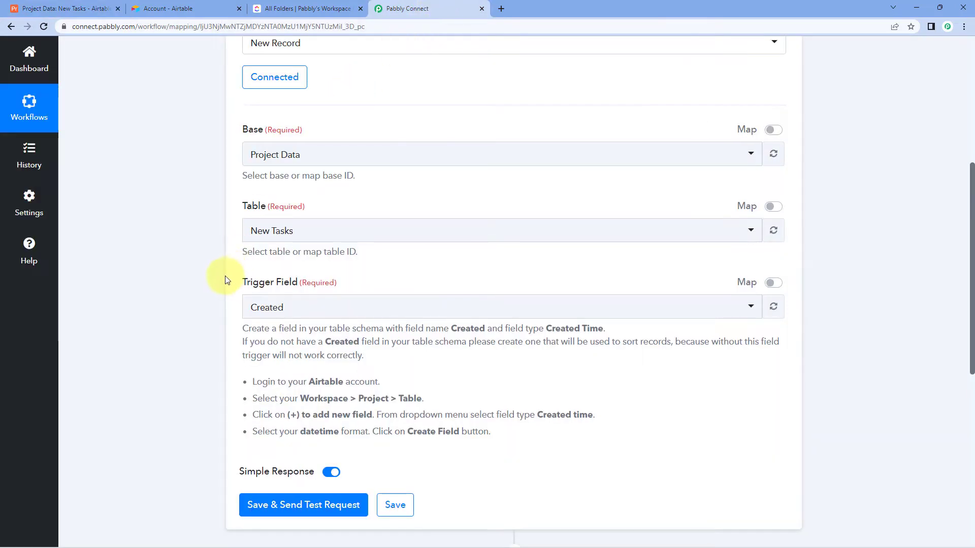
{"action": "scroll", "coordinate": [256, 238], "scroll_direction": "down", "scroll_amount": 2}
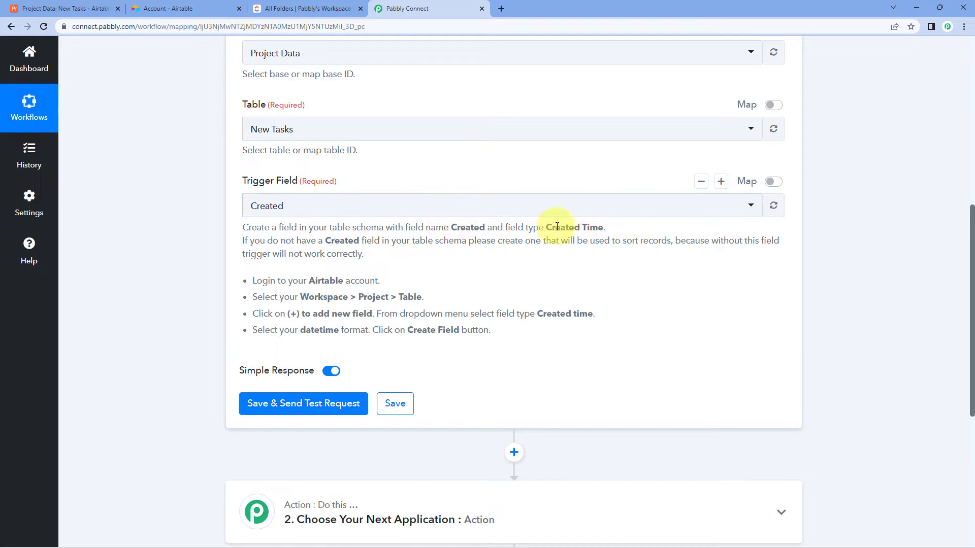
{"action": "scroll", "coordinate": [285, 157], "scroll_direction": "down", "scroll_amount": 2}
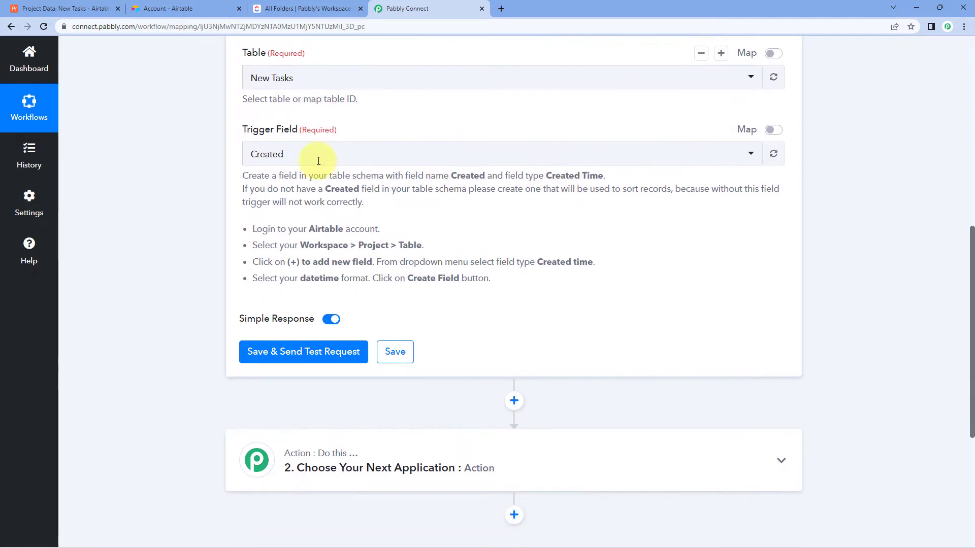
{"action": "left_click", "coordinate": [312, 310]}
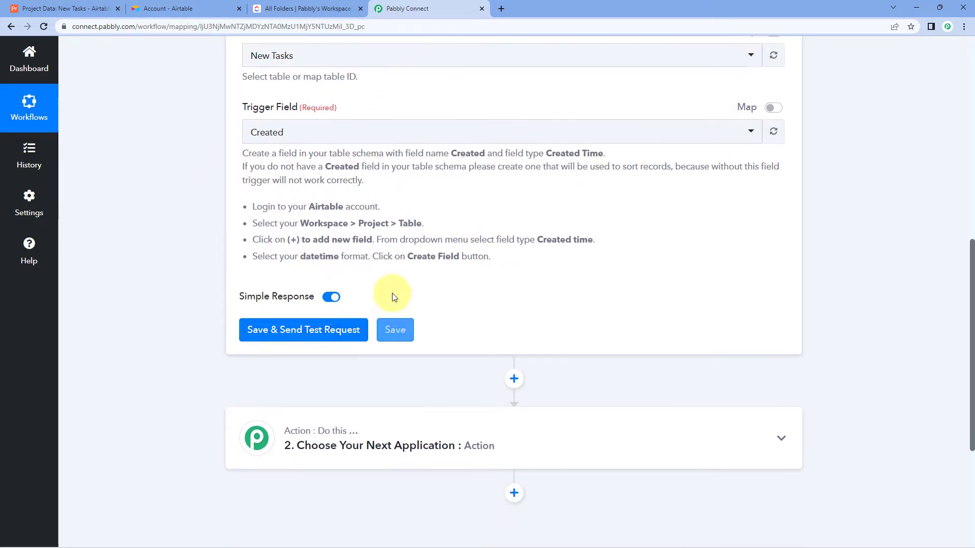
{"action": "scroll", "coordinate": [398, 353], "scroll_direction": "down", "scroll_amount": 6}
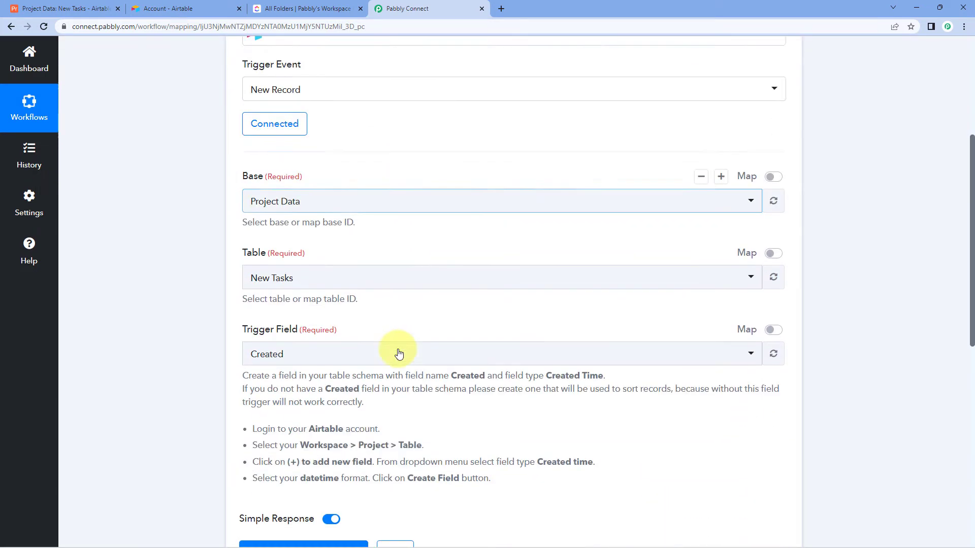
{"action": "left_click", "coordinate": [63, 8]}
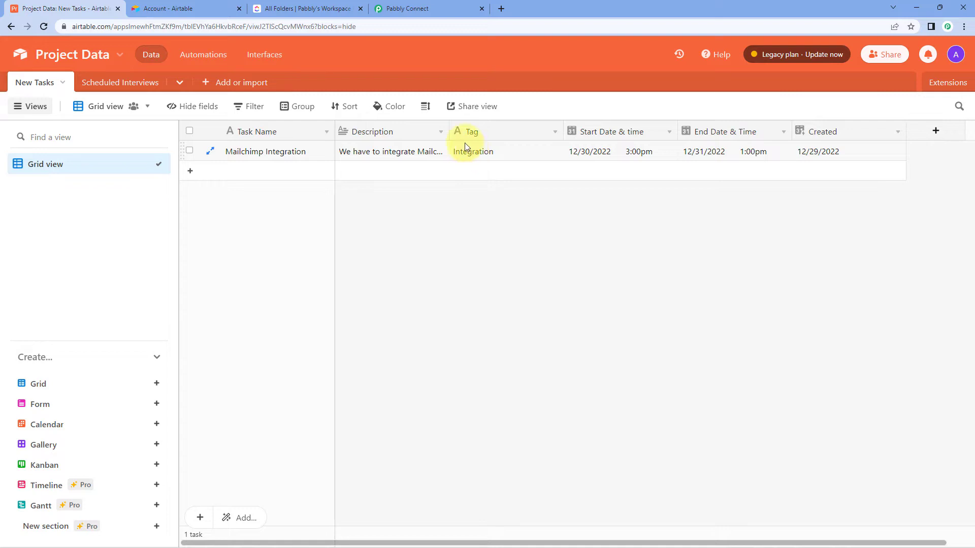
{"action": "left_click", "coordinate": [419, 9]}
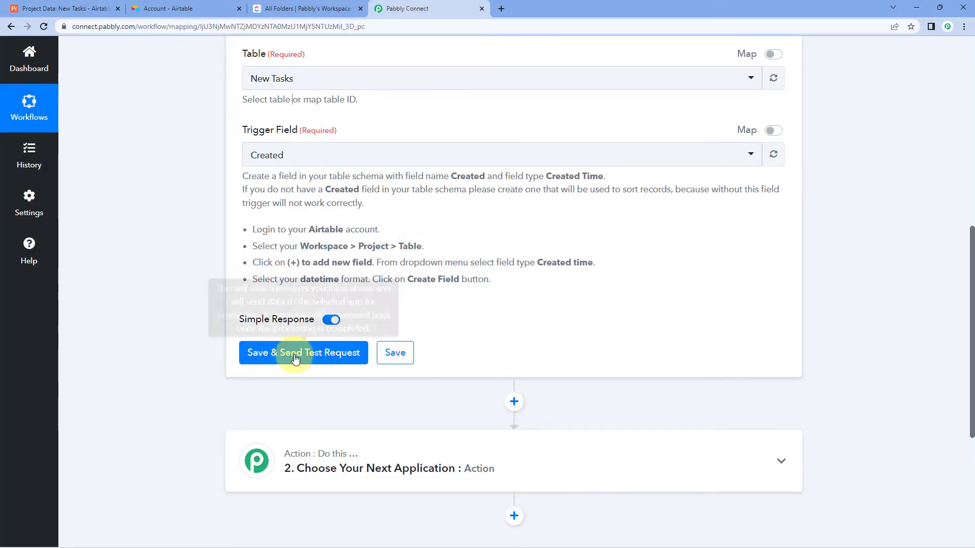
{"action": "left_click", "coordinate": [262, 351]}
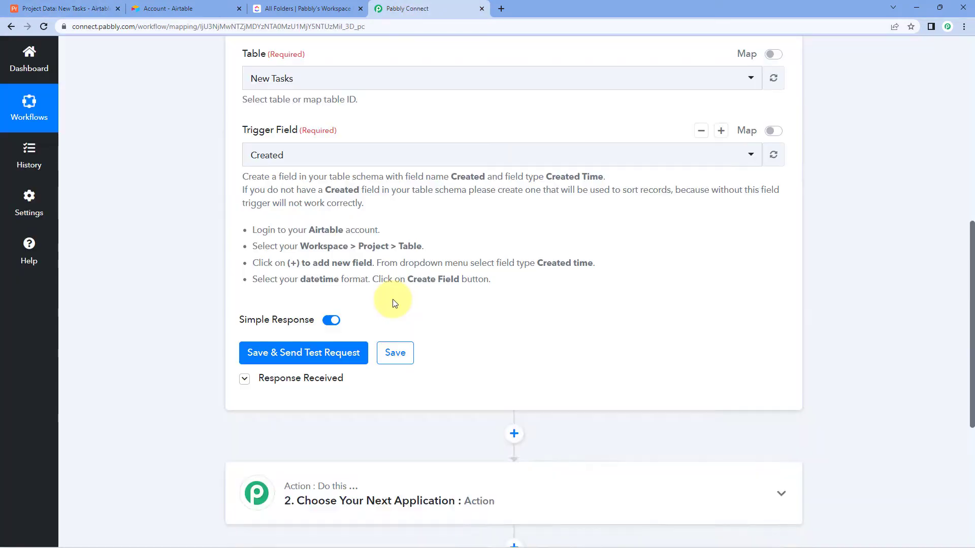
Step: Compare the record Id and task name in the received response with the record in Airtable's New Tasks table
{"action": "scroll", "coordinate": [395, 304], "scroll_direction": "down", "scroll_amount": 3}
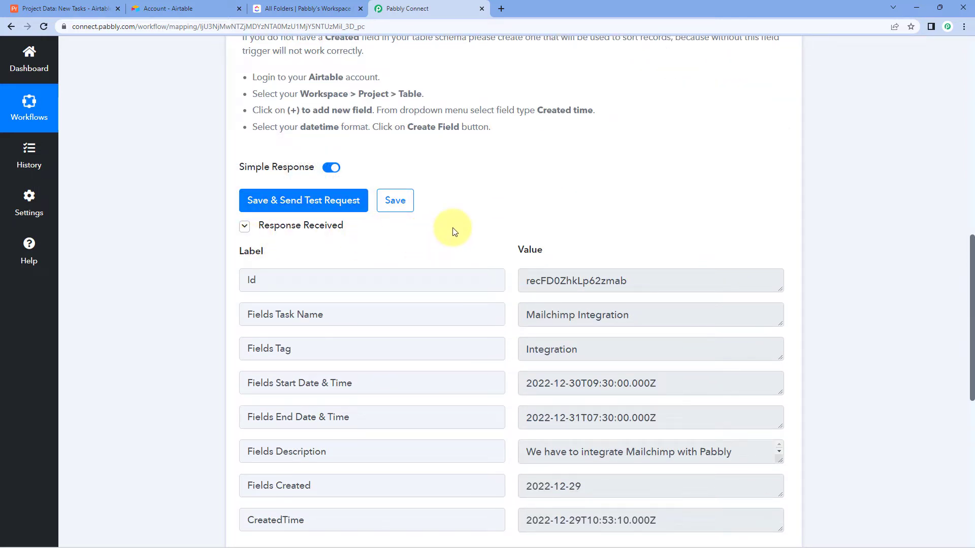
{"action": "left_click", "coordinate": [60, 9]}
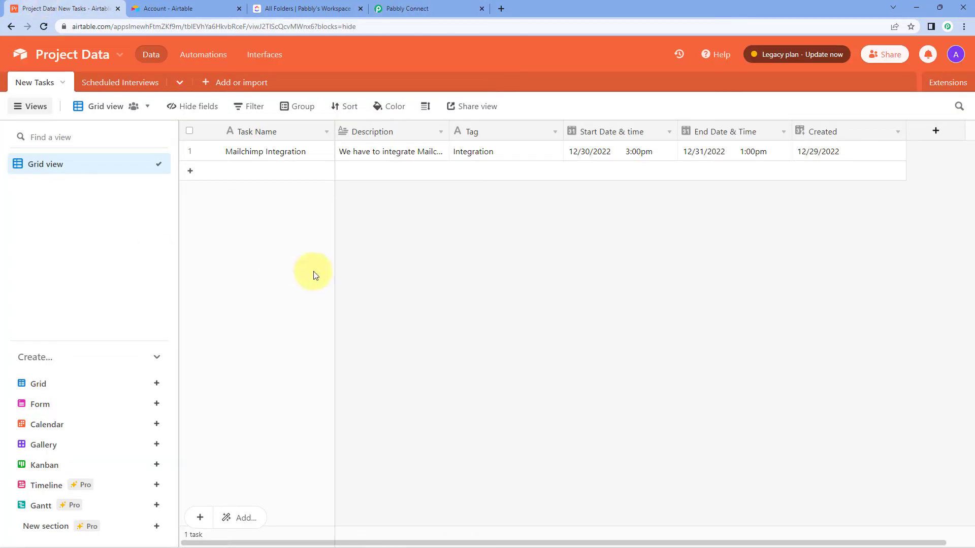
{"action": "left_click", "coordinate": [426, 9]}
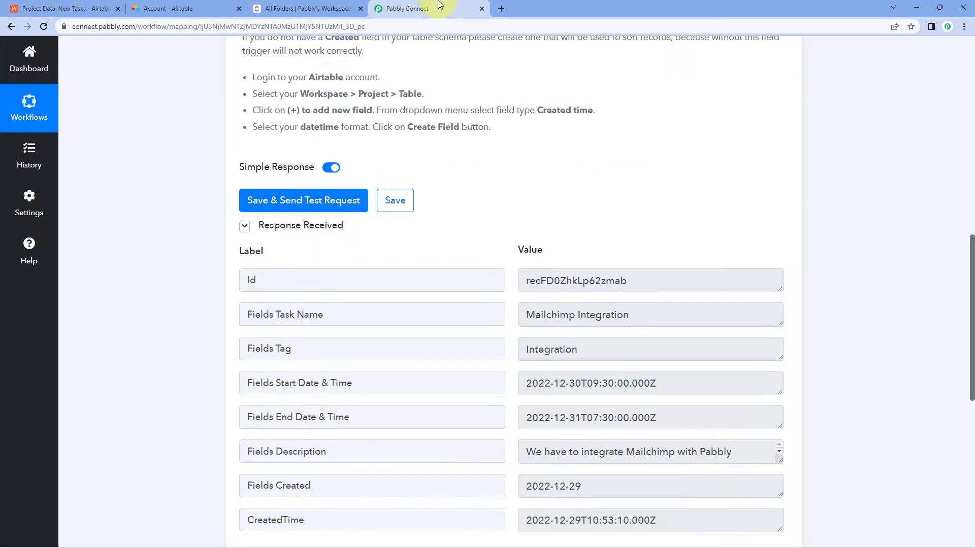
{"action": "scroll", "coordinate": [518, 207], "scroll_direction": "down", "scroll_amount": 2}
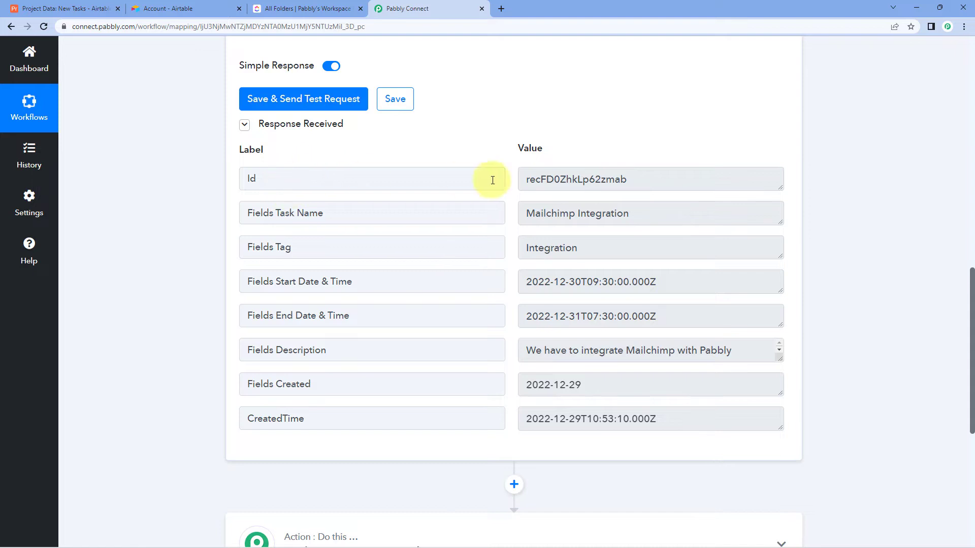
{"action": "left_click", "coordinate": [649, 185]}
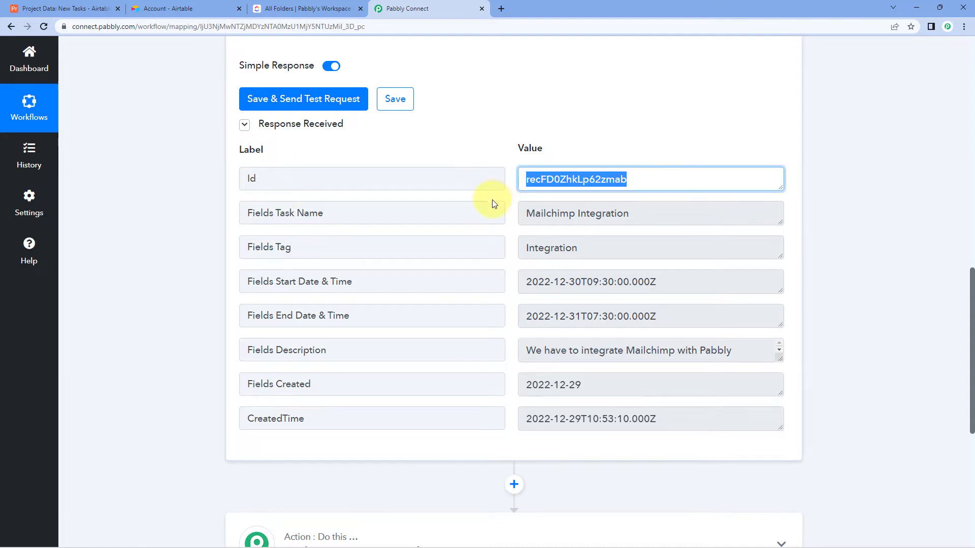
{"action": "left_click", "coordinate": [350, 211]}
{"action": "left_click", "coordinate": [66, 9]}
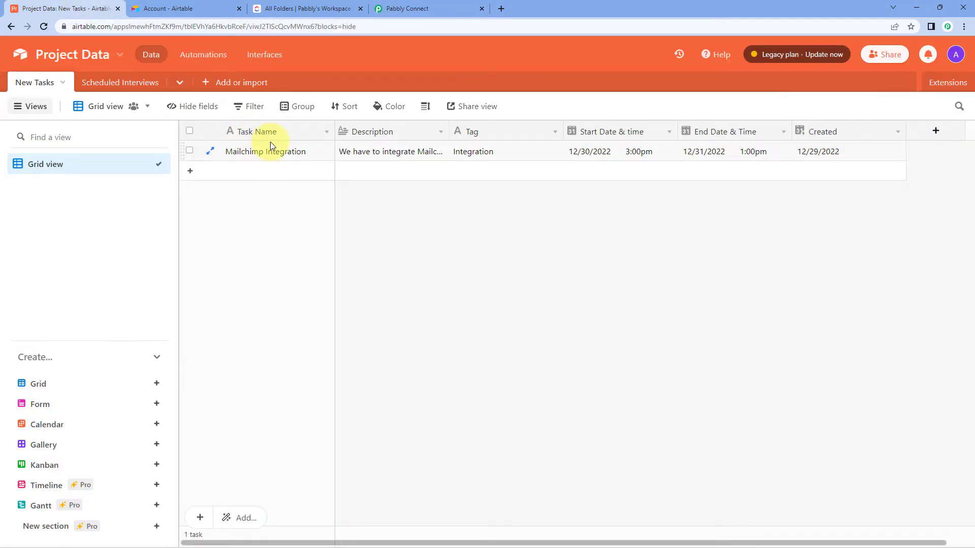
{"action": "left_click", "coordinate": [391, 9]}
Step: Examine the response's task name, tag, start and end dates, description and creation time, and check them against the Airtable record
{"action": "left_click", "coordinate": [665, 209]}
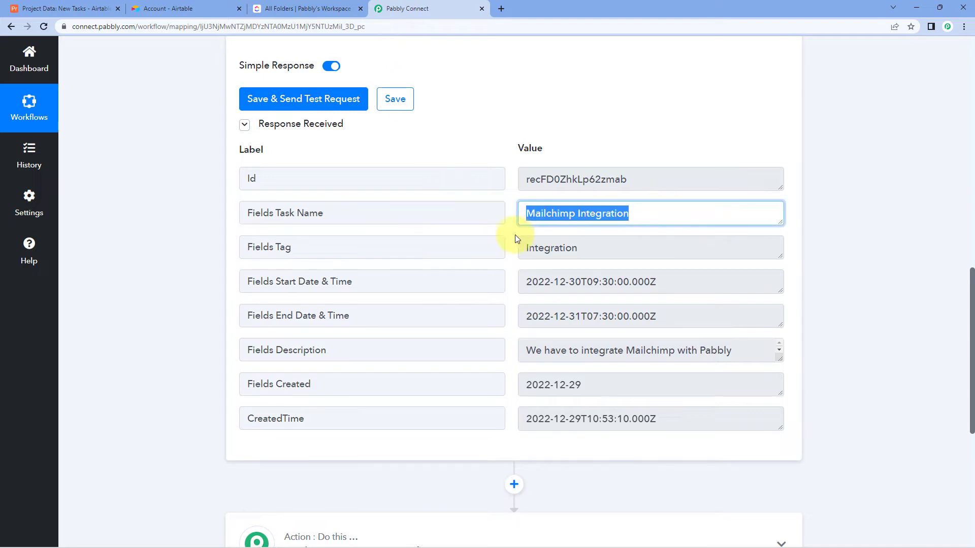
{"action": "left_click", "coordinate": [571, 243]}
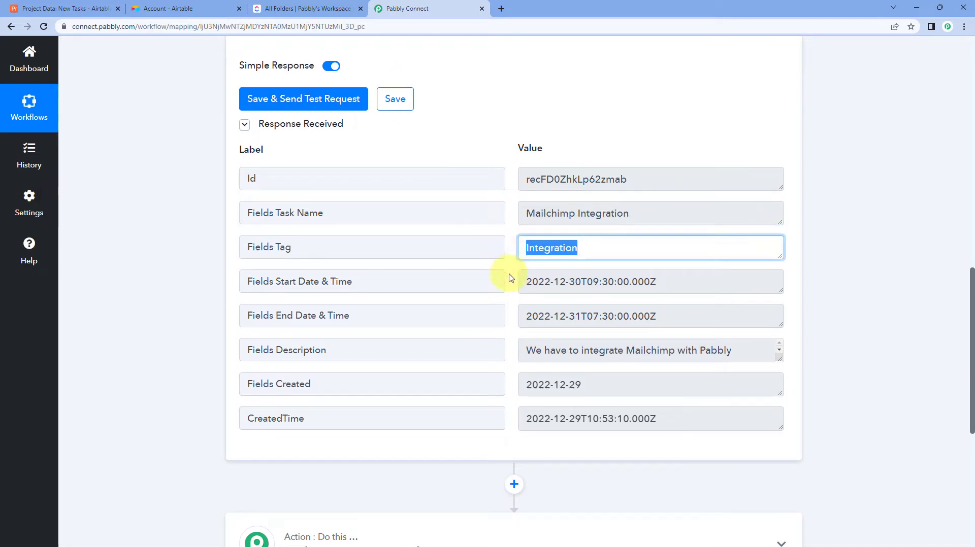
{"action": "left_click_drag", "start_coordinate": [649, 276], "coordinate": [503, 290]}
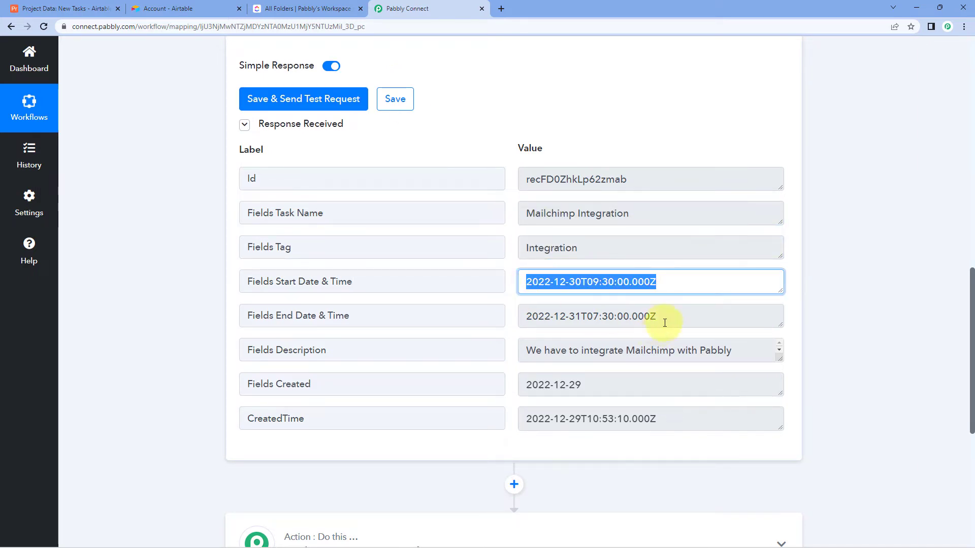
{"action": "left_click_drag", "start_coordinate": [665, 323], "coordinate": [531, 339]}
{"action": "left_click", "coordinate": [584, 353]}
{"action": "left_click", "coordinate": [524, 365]}
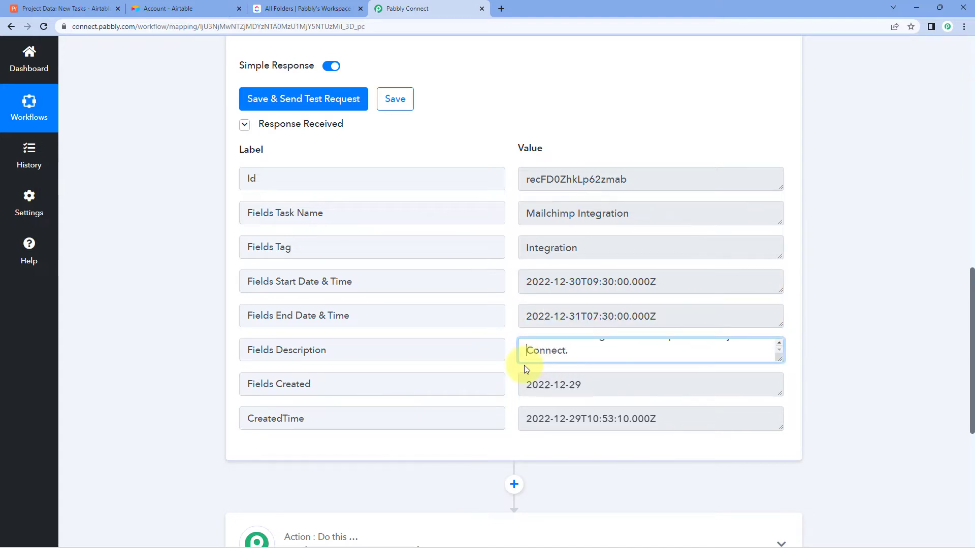
{"action": "scroll", "coordinate": [516, 369], "scroll_direction": "down", "scroll_amount": 1}
{"action": "left_click_drag", "start_coordinate": [585, 346], "coordinate": [681, 361]}
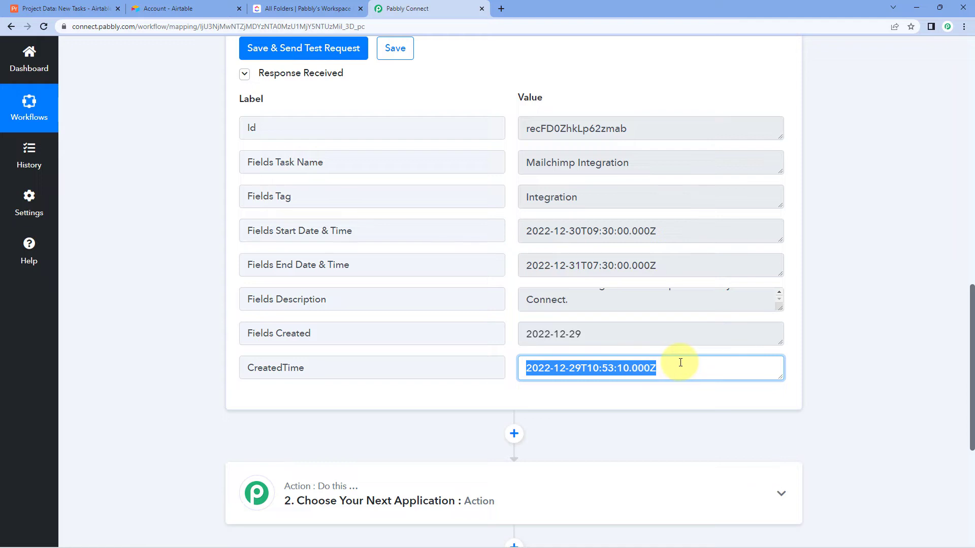
{"action": "left_click", "coordinate": [505, 261]}
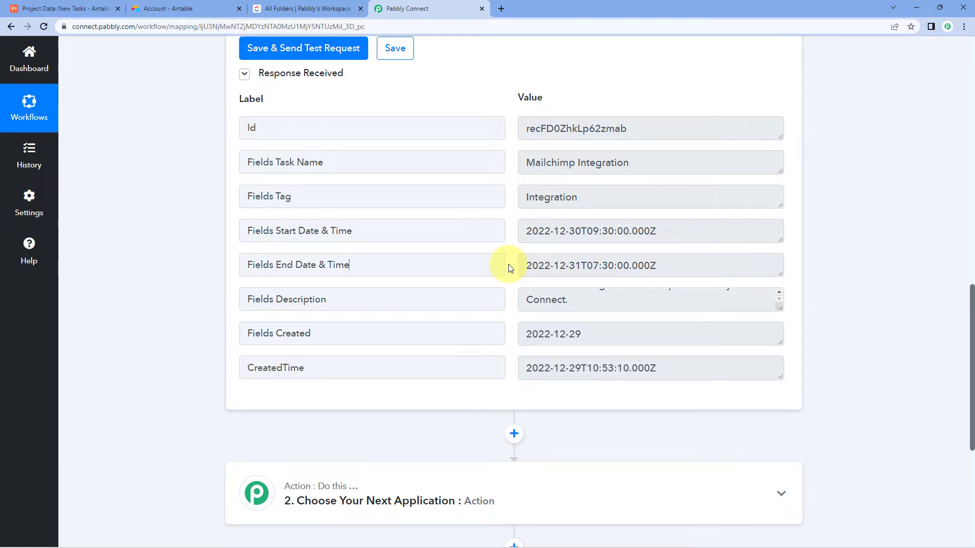
{"action": "left_click", "coordinate": [66, 8]}
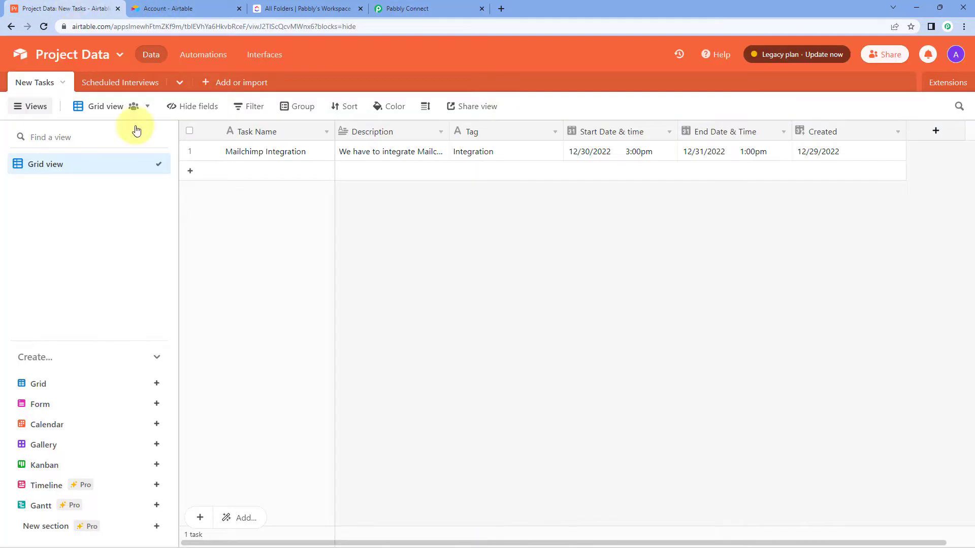
{"action": "left_click", "coordinate": [428, 8]}
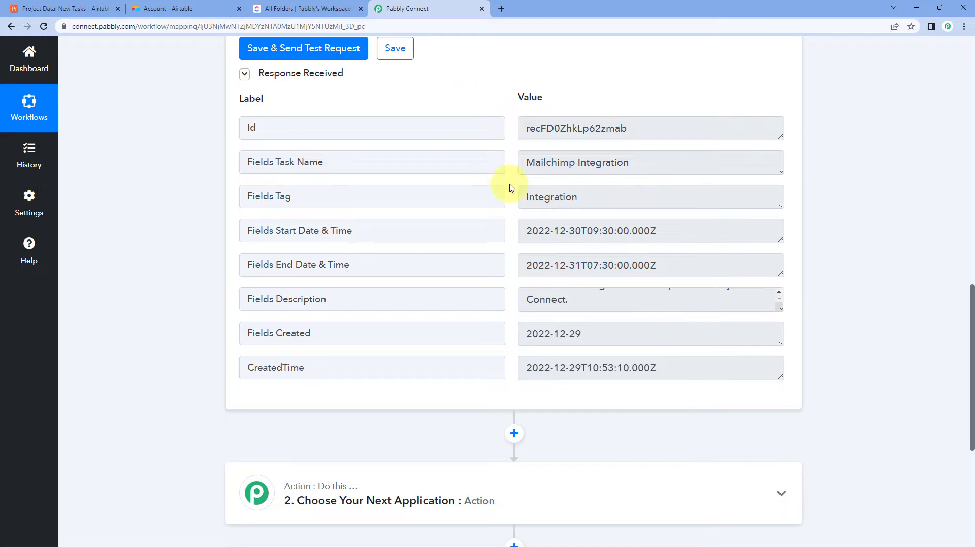
{"action": "left_click", "coordinate": [475, 264]}
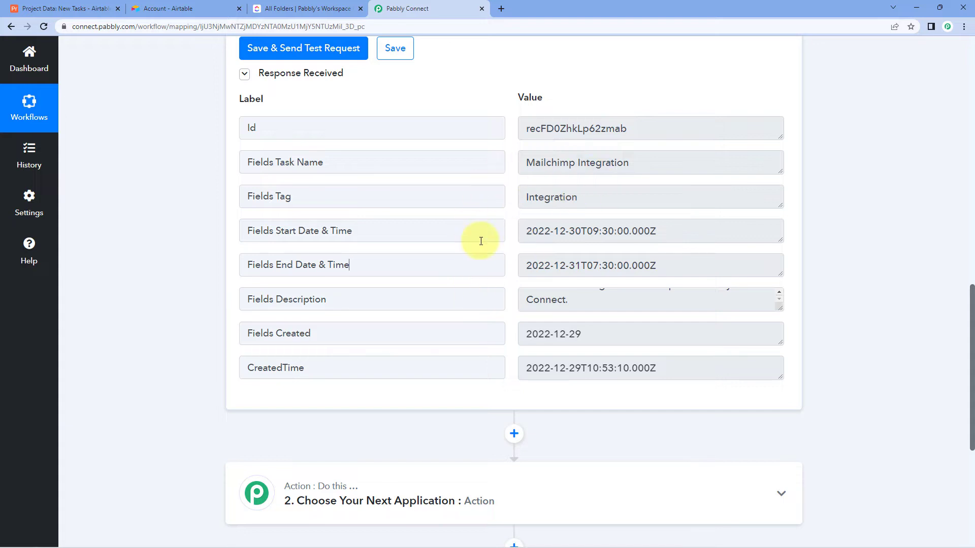
Step: Expand the workflow's action step and choose ClickUp as its app
{"action": "scroll", "coordinate": [187, 215], "scroll_direction": "down", "scroll_amount": 5}
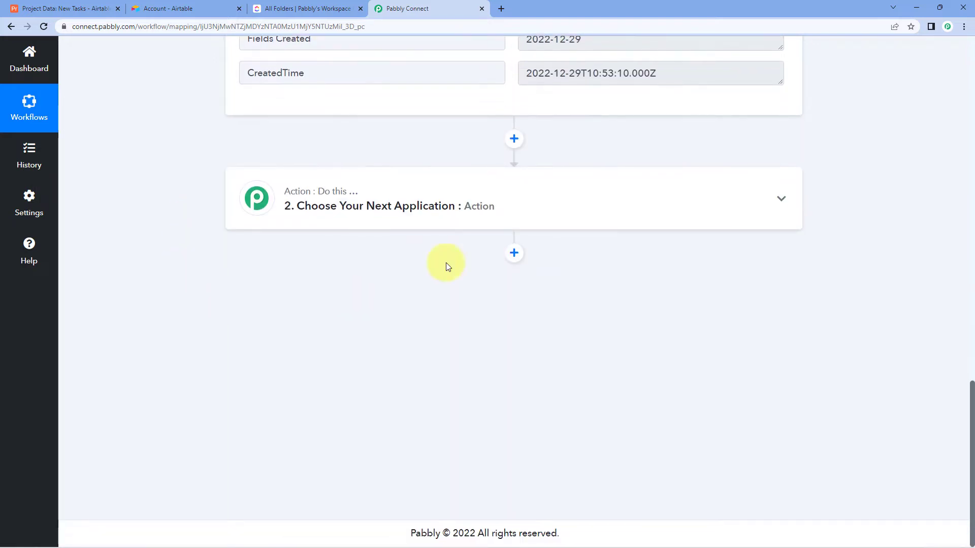
{"action": "left_click", "coordinate": [290, 190]}
{"action": "left_click", "coordinate": [307, 272]}
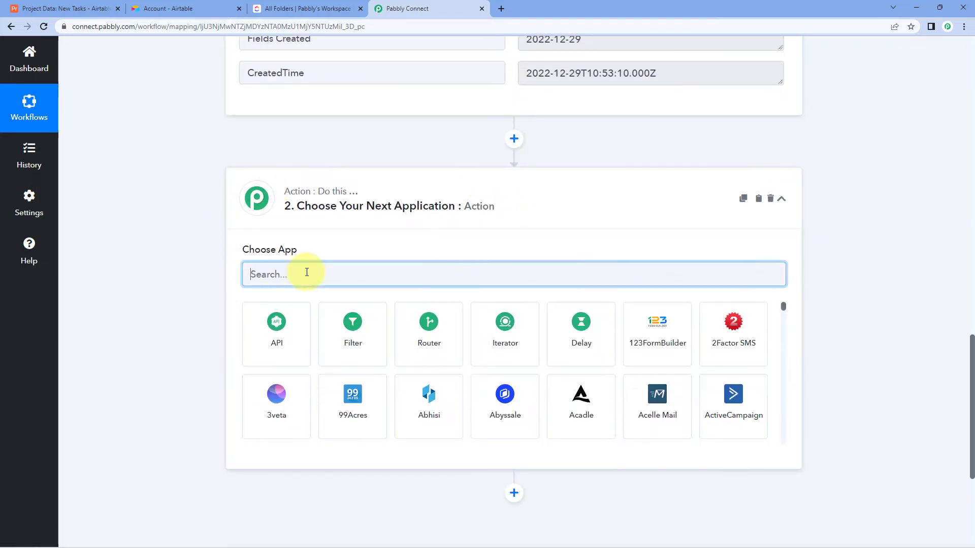
{"action": "type", "text": "Clic"}
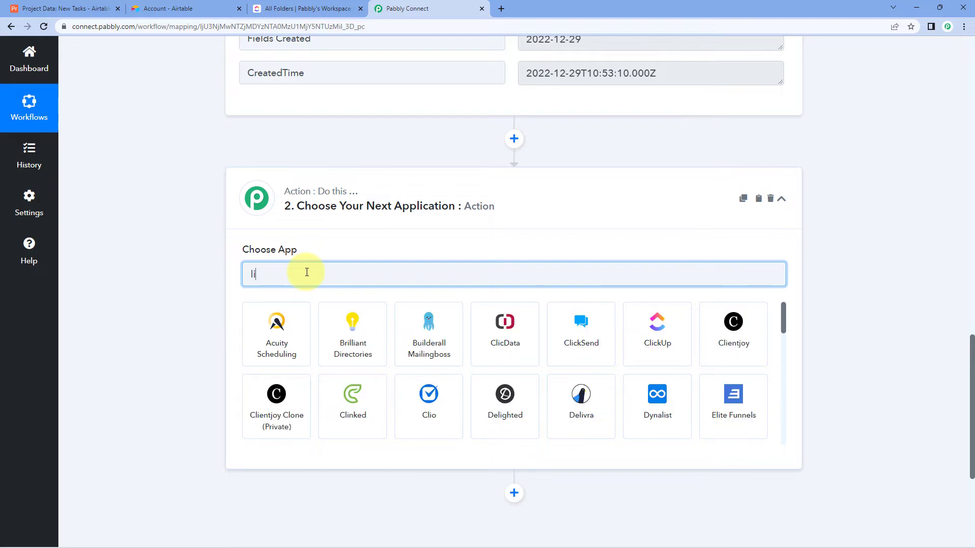
{"action": "type", "text": "kUp"}
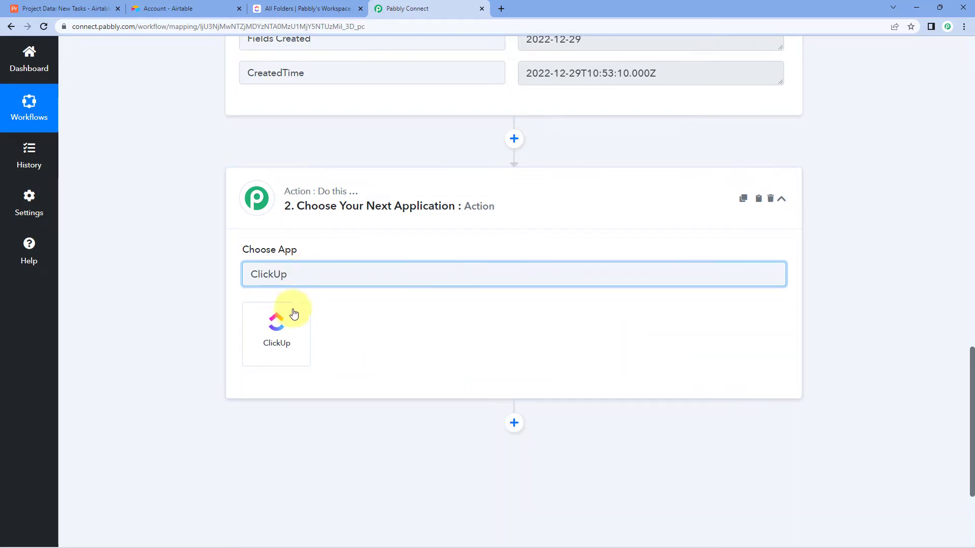
{"action": "left_click", "coordinate": [297, 328]}
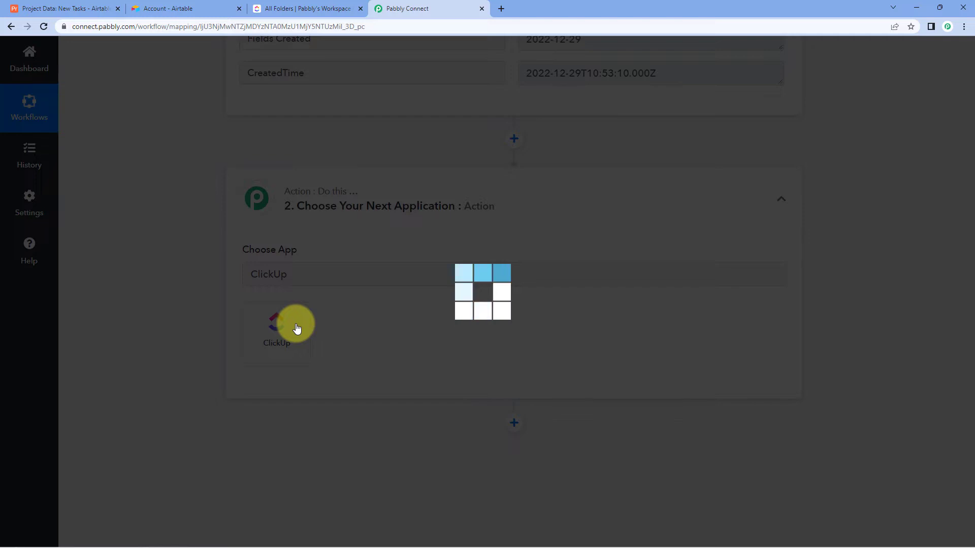
{"action": "scroll", "coordinate": [193, 254], "scroll_direction": "down", "scroll_amount": 3}
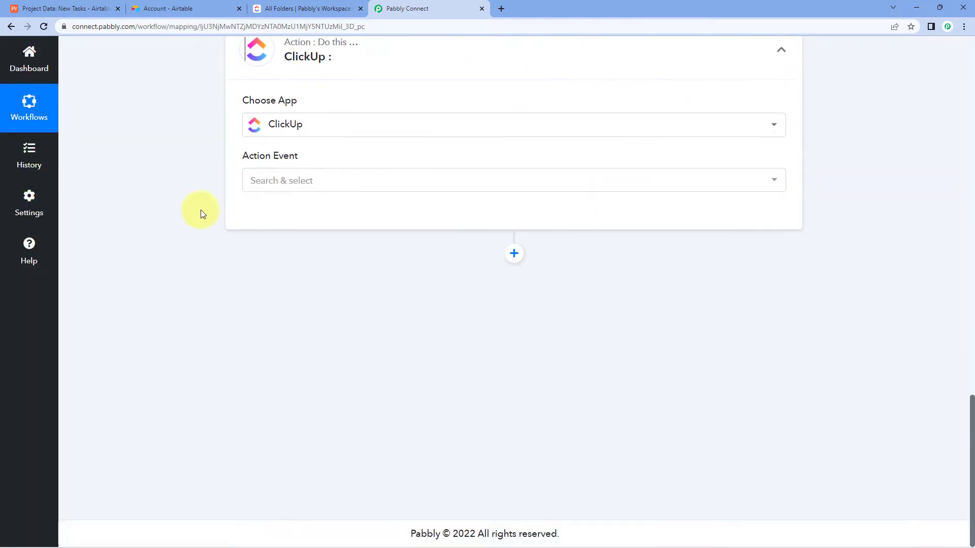
Step: Set the action event to Create Task and start adding a new ClickUp connection
{"action": "left_click", "coordinate": [344, 181]}
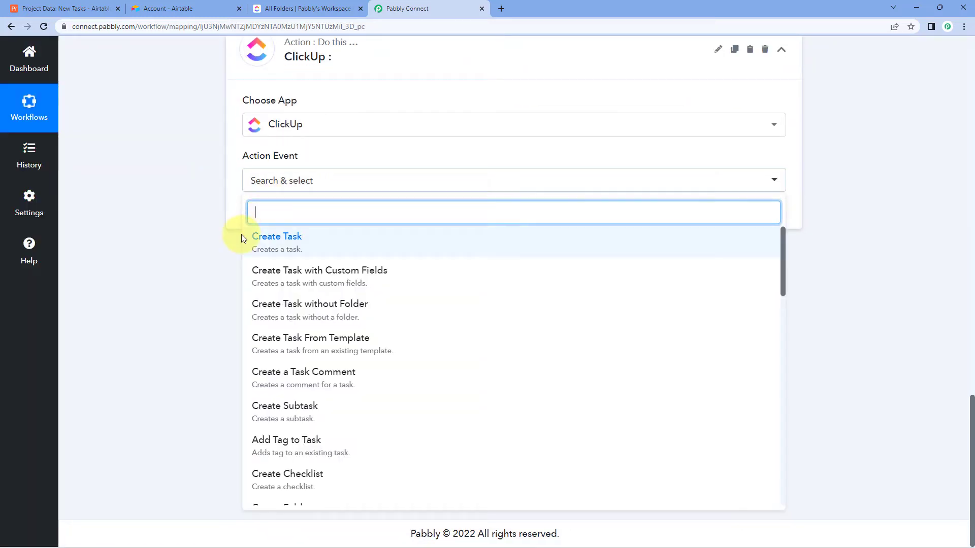
{"action": "left_click", "coordinate": [322, 243]}
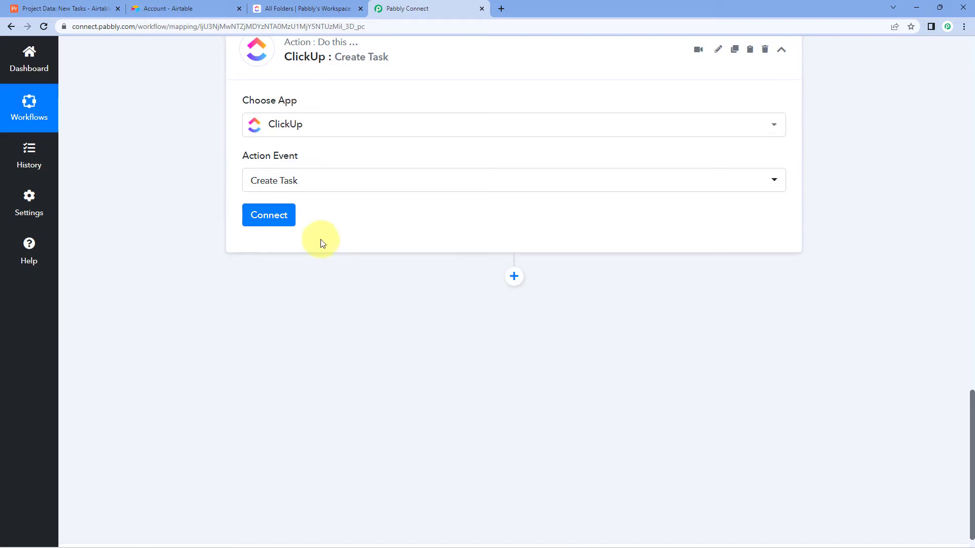
{"action": "left_click", "coordinate": [274, 217]}
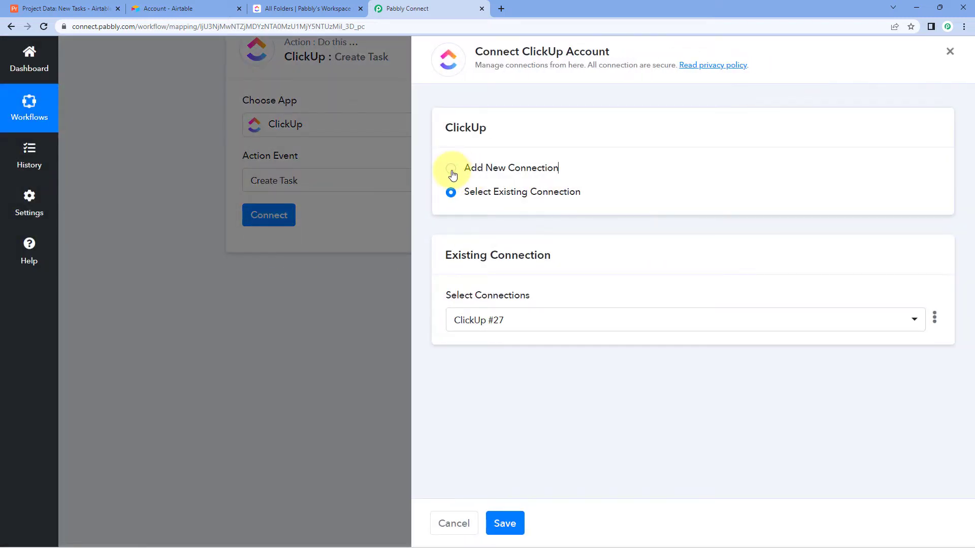
{"action": "left_click", "coordinate": [457, 169]}
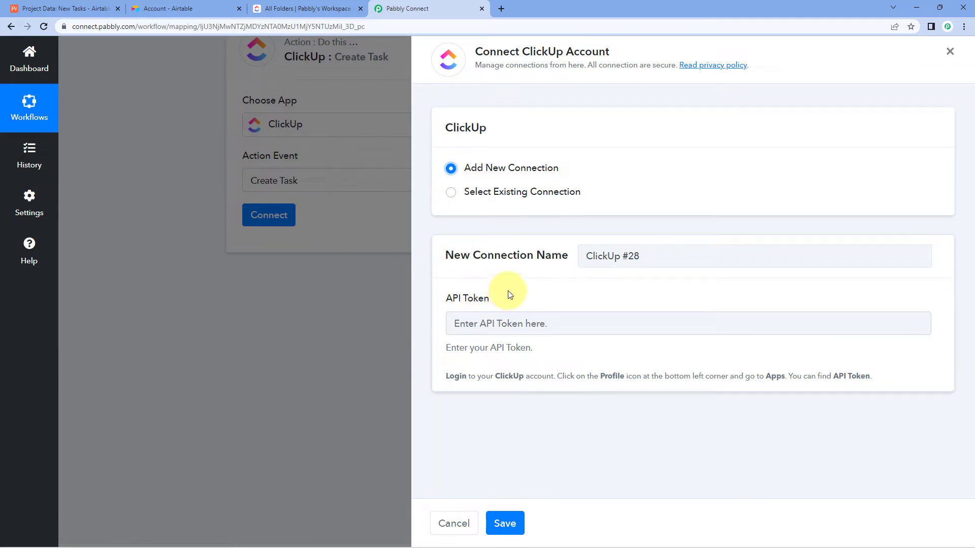
Step: Switch to ClickUp and copy the API token from the account's Apps settings
{"action": "left_click", "coordinate": [312, 9]}
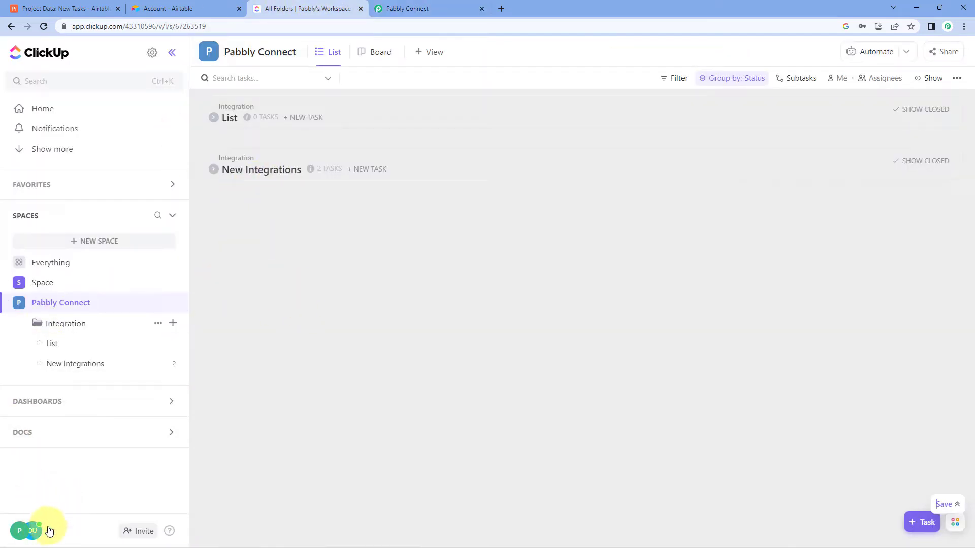
{"action": "left_click", "coordinate": [33, 531]}
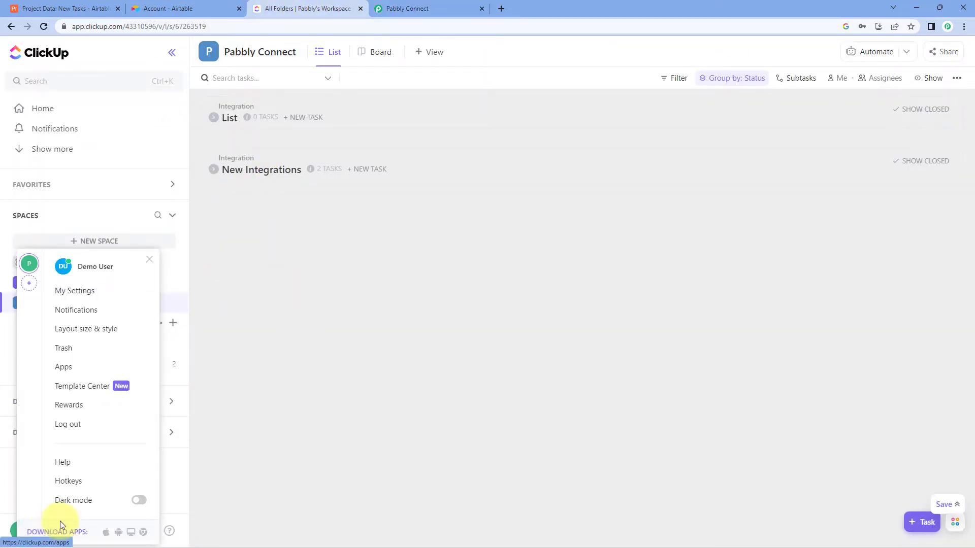
{"action": "left_click", "coordinate": [70, 371]}
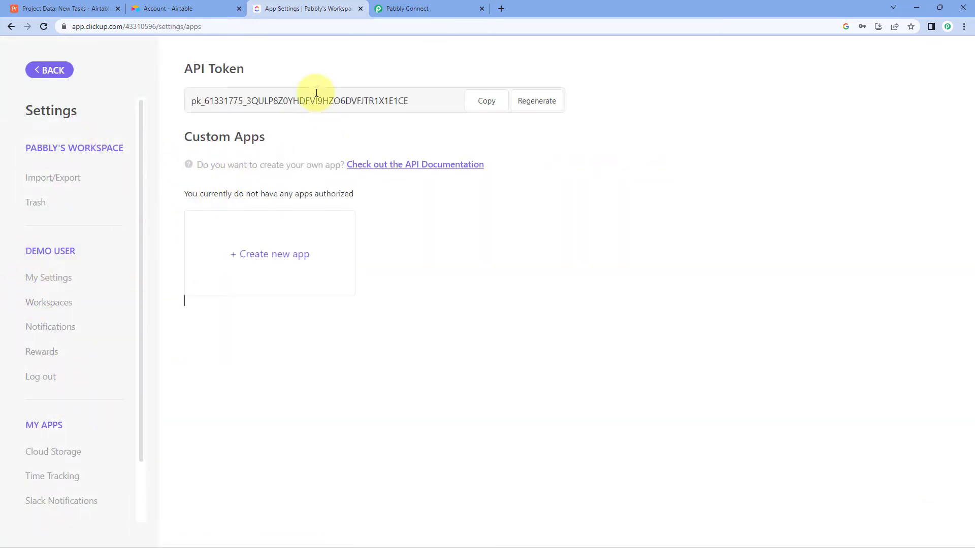
{"action": "left_click", "coordinate": [477, 101]}
Step: Back in Pabbly Connect, paste the API token into the new ClickUp connection and save it
{"action": "left_click", "coordinate": [412, 4]}
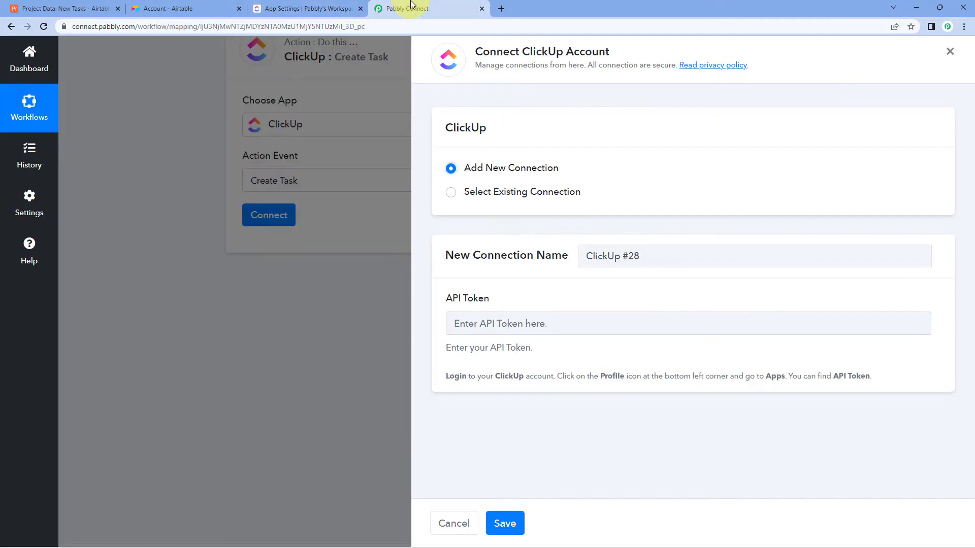
{"action": "right_click", "coordinate": [497, 326]}
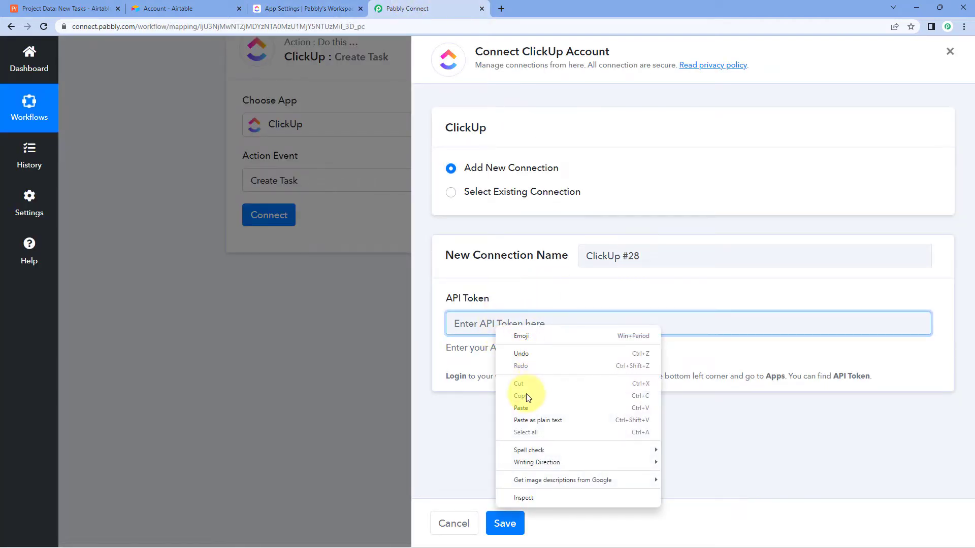
{"action": "left_click", "coordinate": [523, 409]}
{"action": "left_click", "coordinate": [504, 523]}
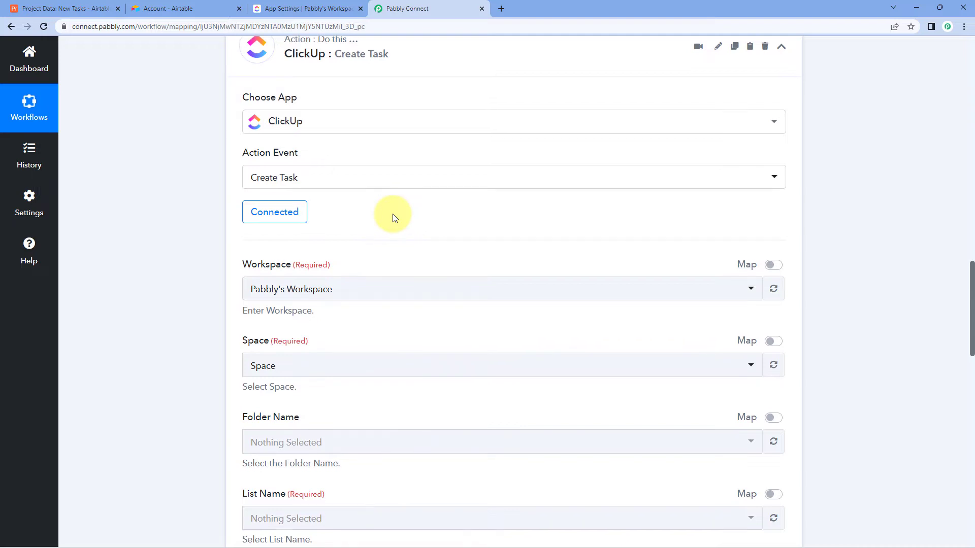
Step: Compare the action's workspace selection, Pabbly's Workspace, with the account in ClickUp, leaving ClickUp's settings, and return to Pabbly Connect
{"action": "scroll", "coordinate": [392, 213], "scroll_direction": "down", "scroll_amount": 1}
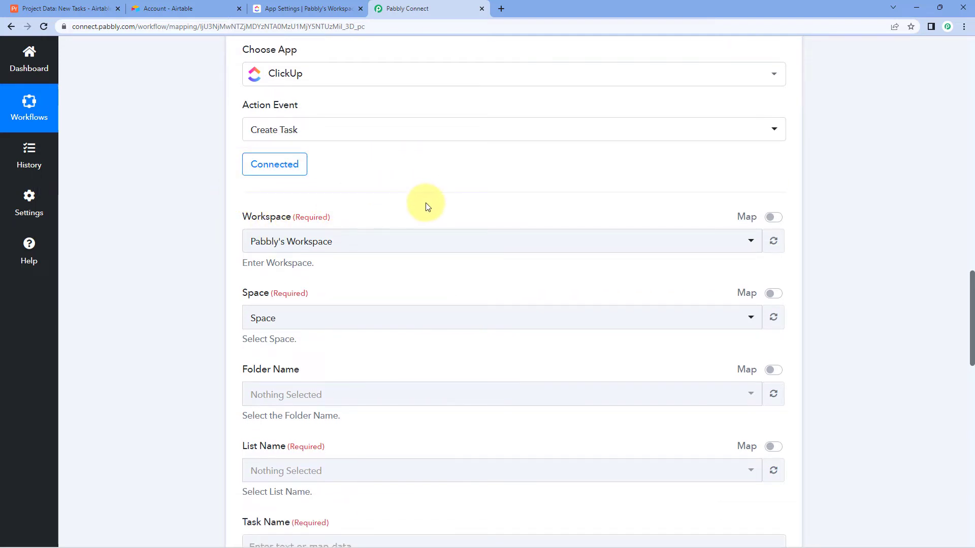
{"action": "left_click", "coordinate": [304, 8]}
{"action": "left_click", "coordinate": [49, 67]}
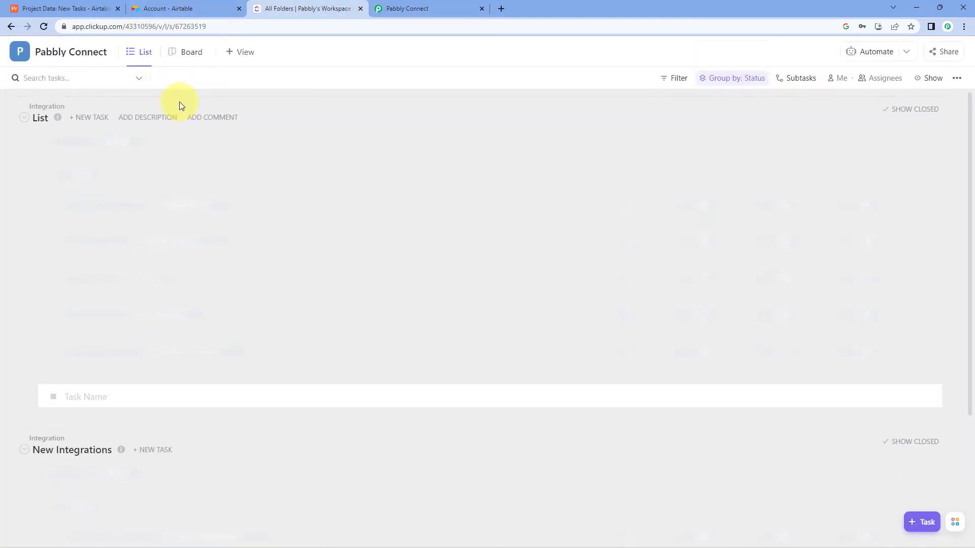
{"action": "left_click", "coordinate": [407, 8]}
{"action": "left_click", "coordinate": [270, 242]}
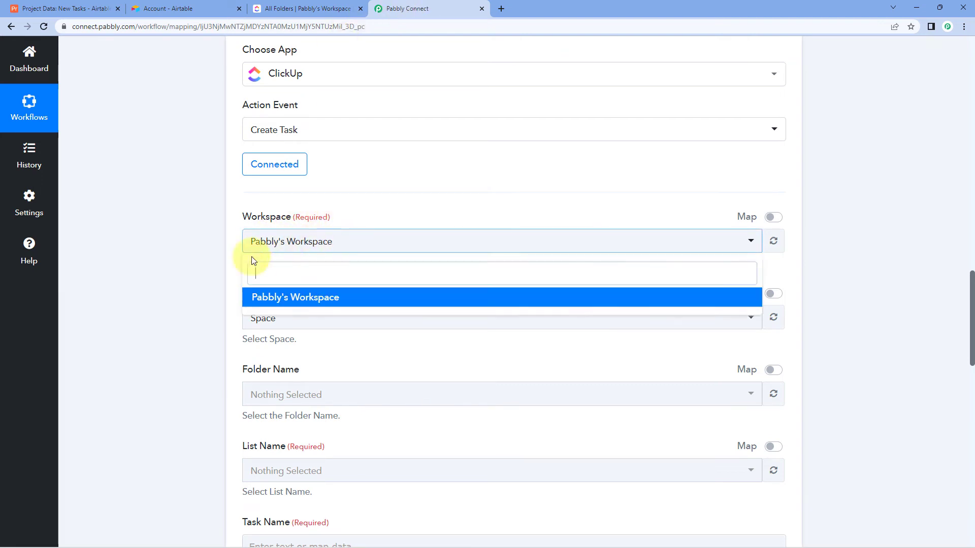
{"action": "left_click", "coordinate": [304, 8]}
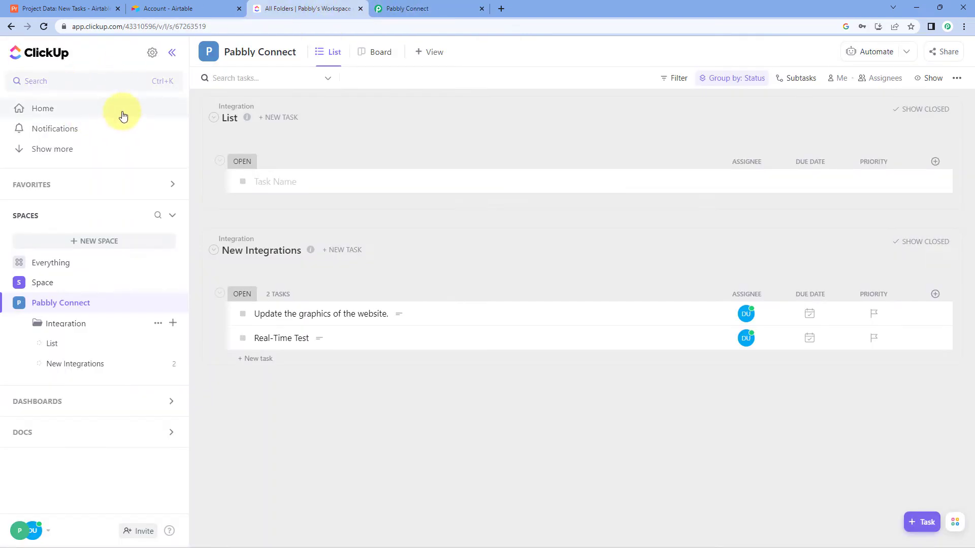
{"action": "left_click", "coordinate": [376, 7]}
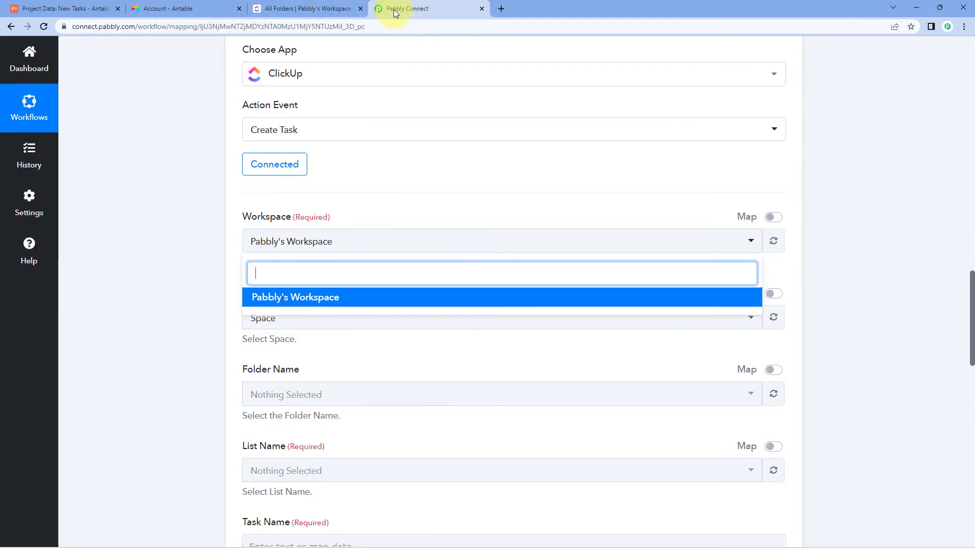
{"action": "left_click", "coordinate": [343, 202]}
{"action": "scroll", "coordinate": [345, 205], "scroll_direction": "down", "scroll_amount": 1}
{"action": "scroll", "coordinate": [344, 205], "scroll_direction": "down", "scroll_amount": 1}
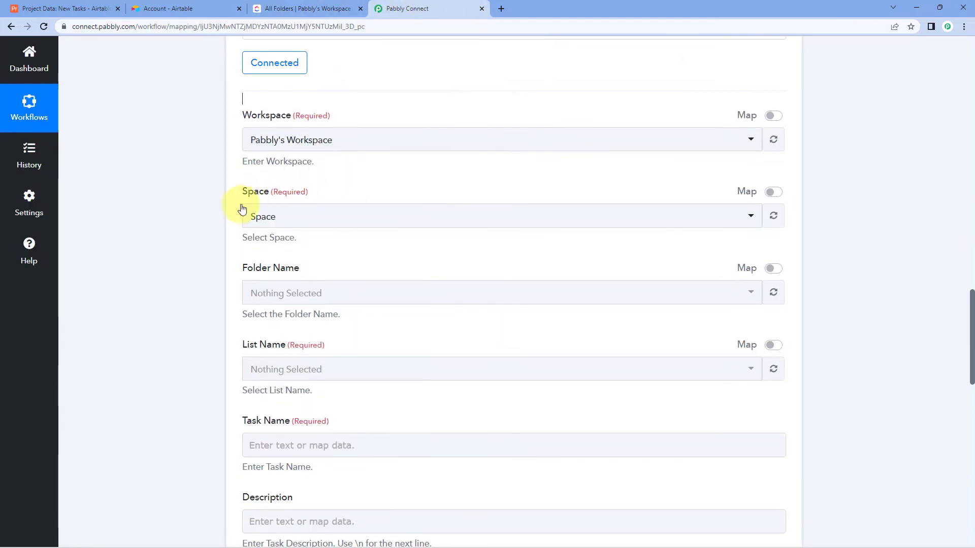
Step: Check the contents of ClickUp's two spaces and set the action's space to Pabbly Connect
{"action": "left_click", "coordinate": [361, 217]}
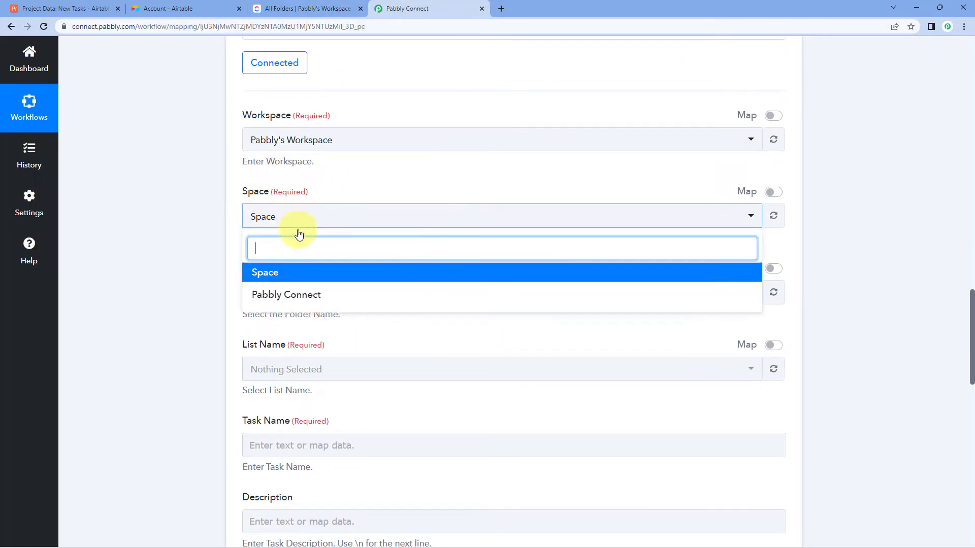
{"action": "left_click", "coordinate": [276, 276]}
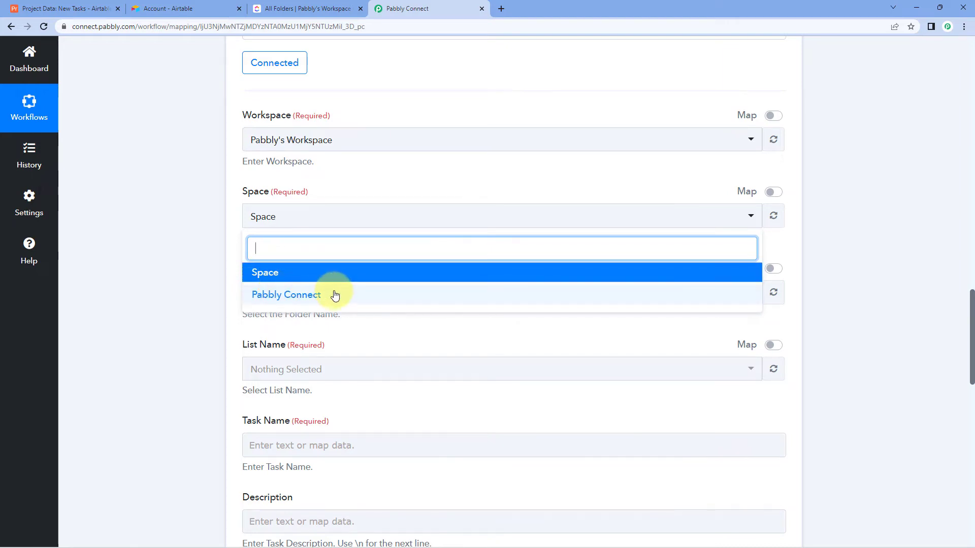
{"action": "left_click", "coordinate": [285, 9]}
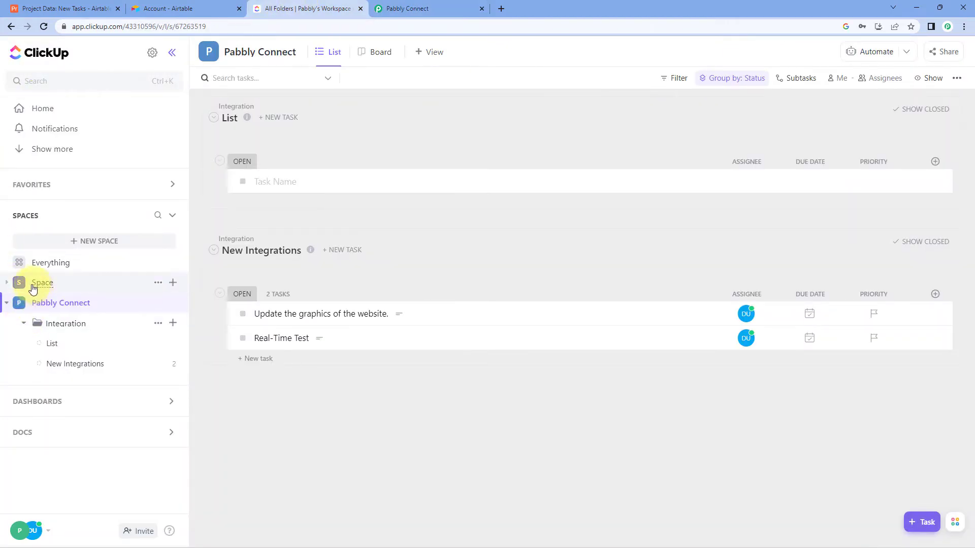
{"action": "left_click", "coordinate": [12, 284]}
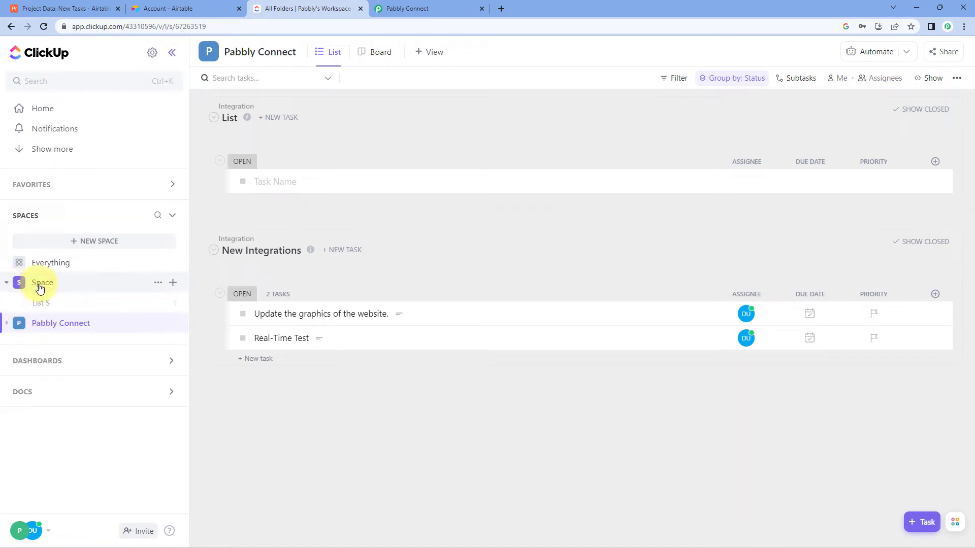
{"action": "left_click", "coordinate": [10, 326]}
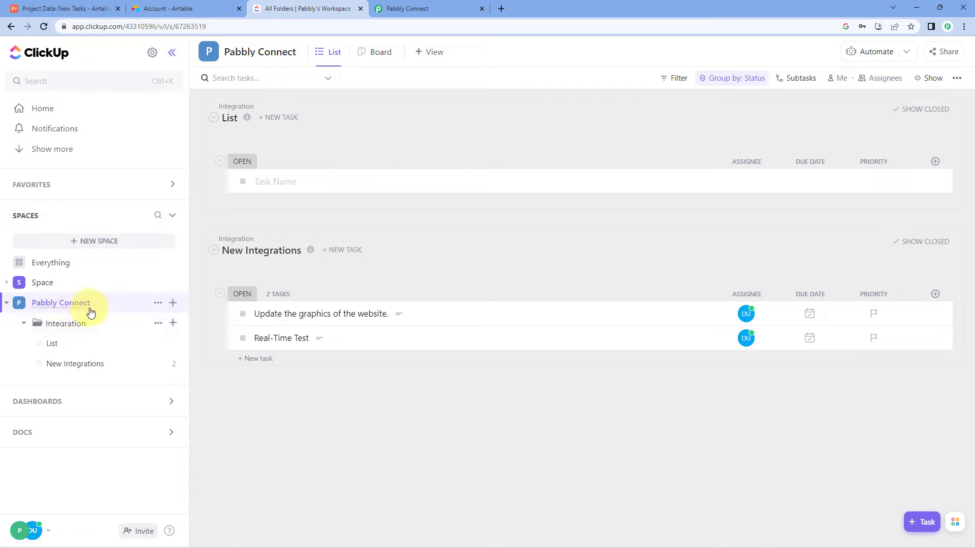
{"action": "left_click", "coordinate": [406, 8]}
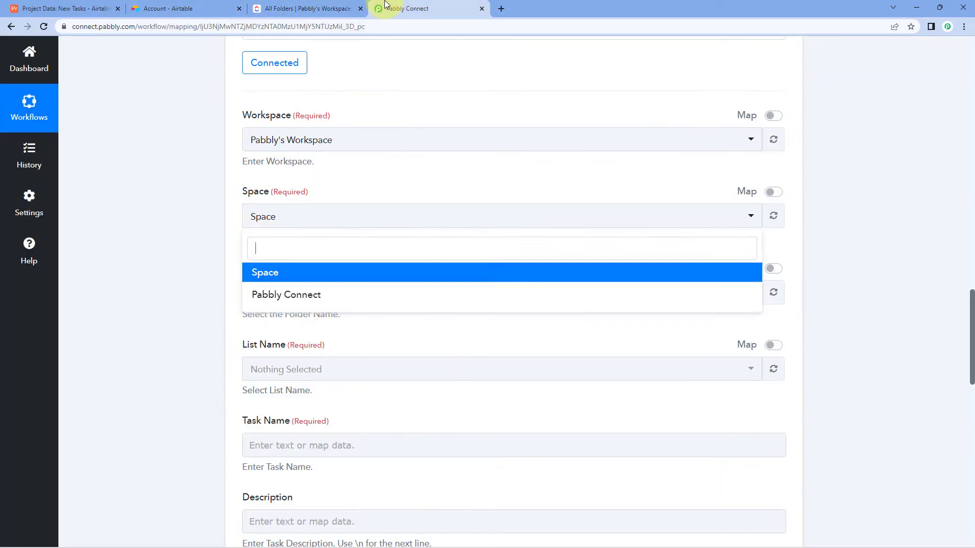
{"action": "left_click", "coordinate": [306, 296]}
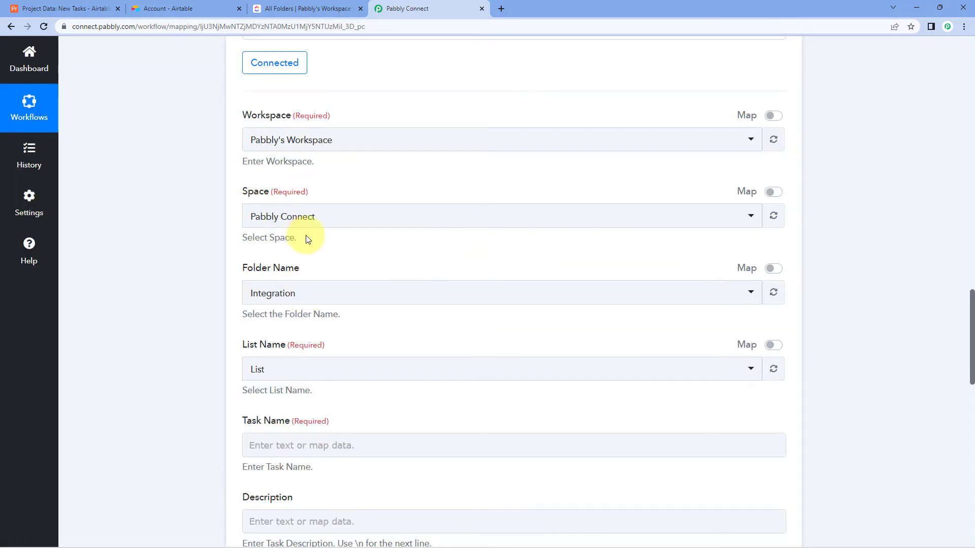
Step: Keep the Integration folder, choose New Integrations as the task's list, and look at that list in ClickUp
{"action": "scroll", "coordinate": [249, 224], "scroll_direction": "down", "scroll_amount": 1}
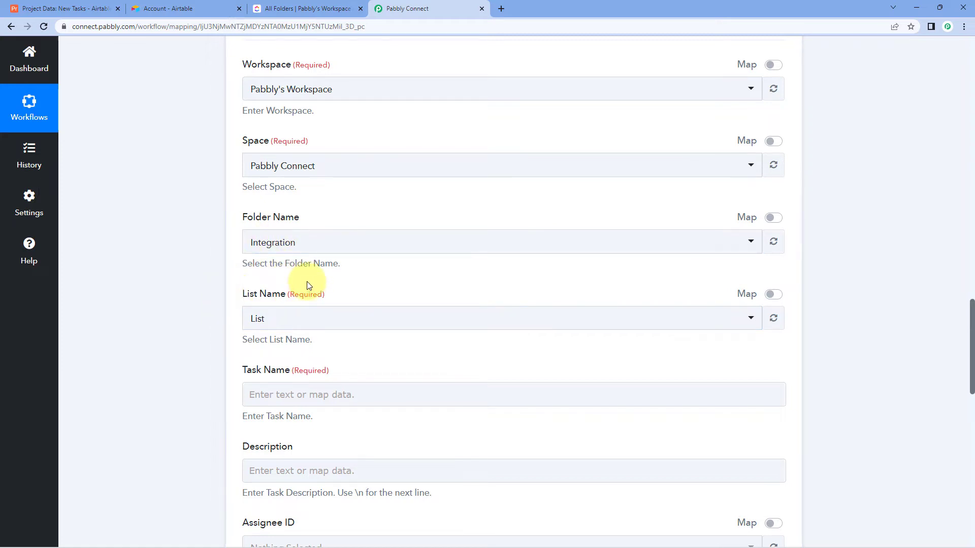
{"action": "left_click", "coordinate": [358, 247]}
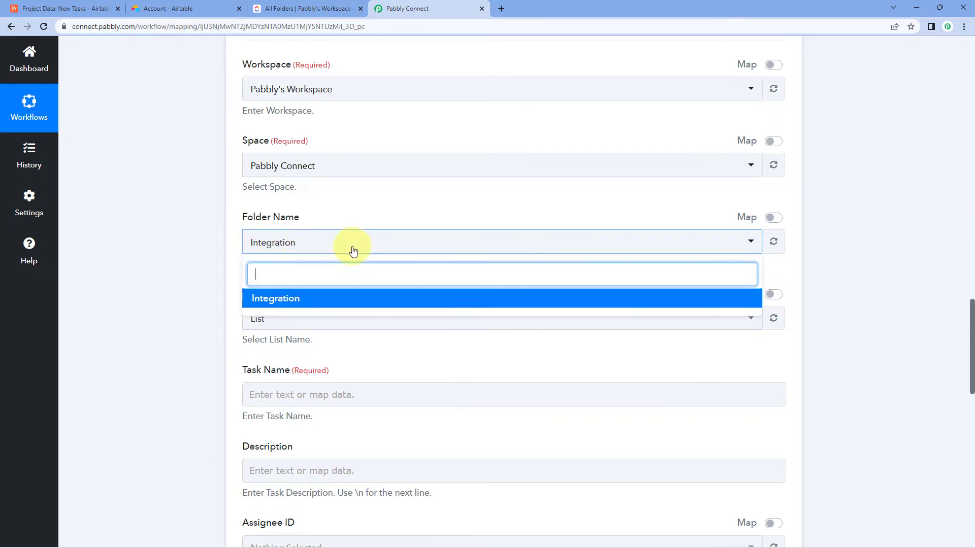
{"action": "left_click", "coordinate": [324, 318]}
{"action": "left_click", "coordinate": [287, 398]}
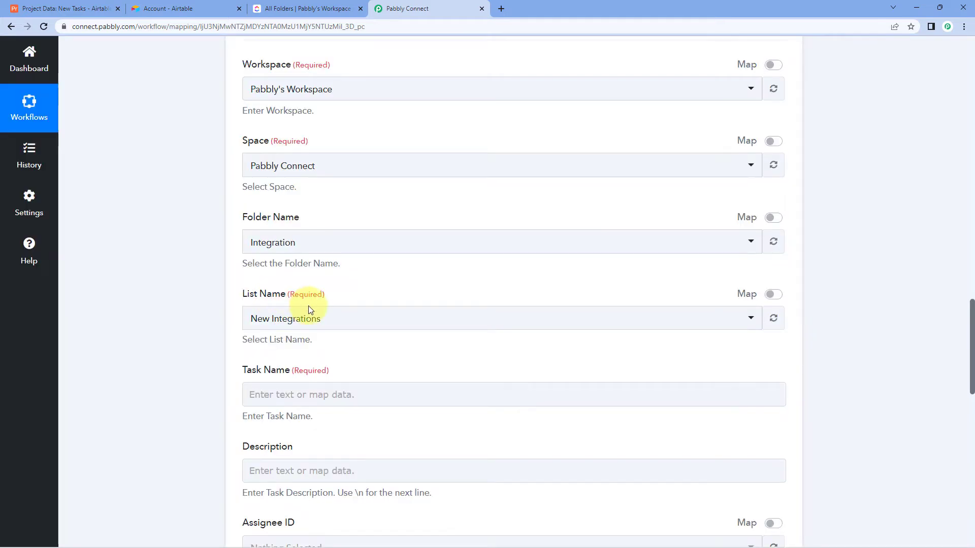
{"action": "left_click", "coordinate": [269, 9]}
{"action": "left_click", "coordinate": [78, 366]}
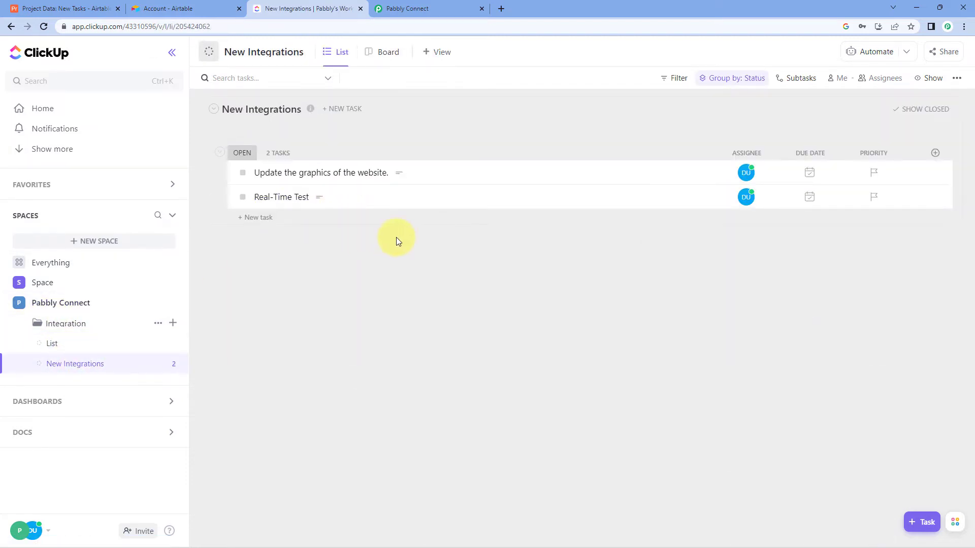
{"action": "left_click", "coordinate": [407, 9]}
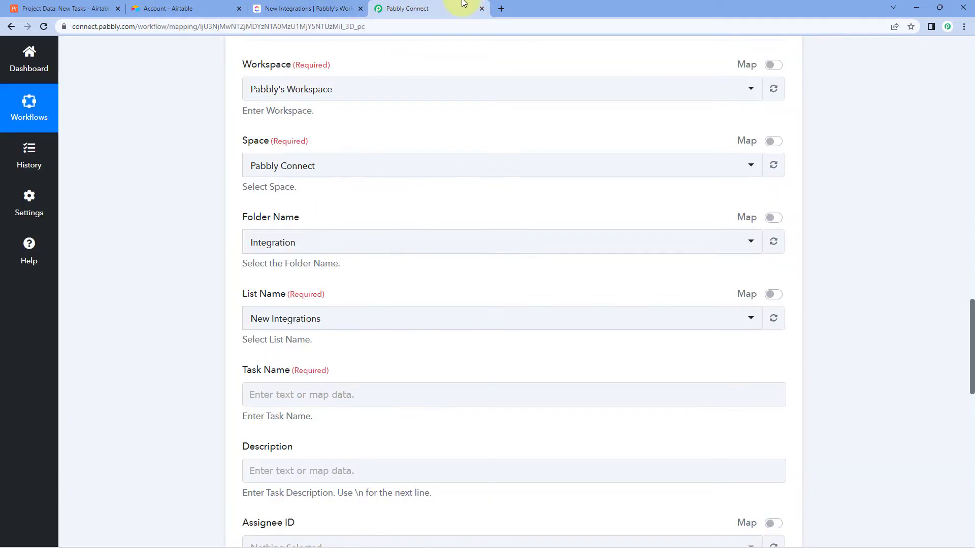
Step: Check the task name value received from Airtable in the trigger's response against the ClickUp action's empty Task Name field
{"action": "scroll", "coordinate": [165, 230], "scroll_direction": "down", "scroll_amount": 3}
{"action": "scroll", "coordinate": [167, 231], "scroll_direction": "down", "scroll_amount": 1}
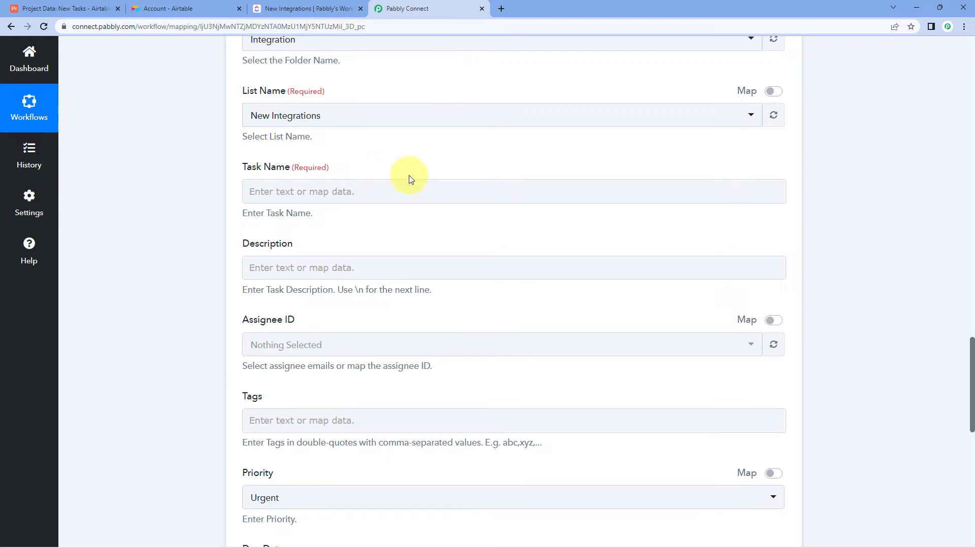
{"action": "scroll", "coordinate": [409, 183], "scroll_direction": "up", "scroll_amount": 12}
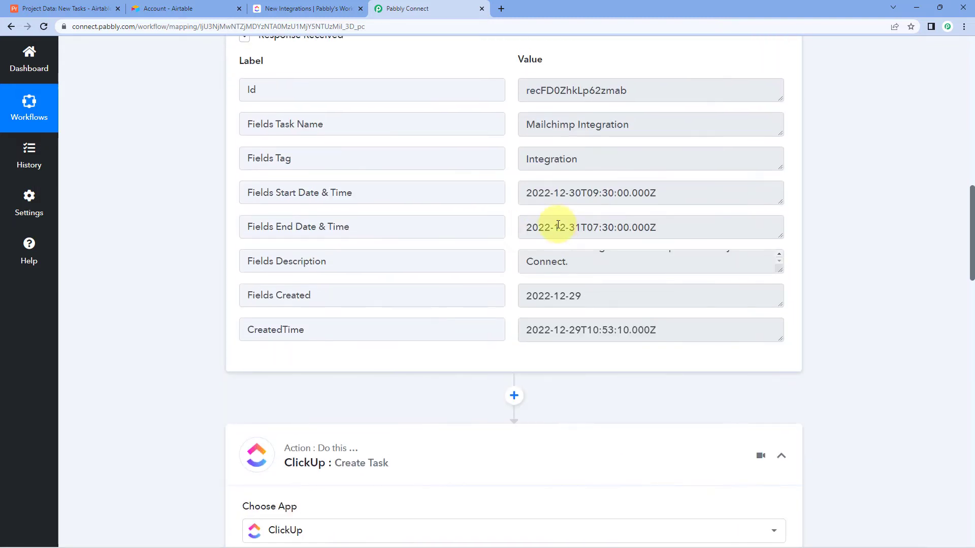
{"action": "left_click_drag", "start_coordinate": [651, 123], "coordinate": [481, 114]}
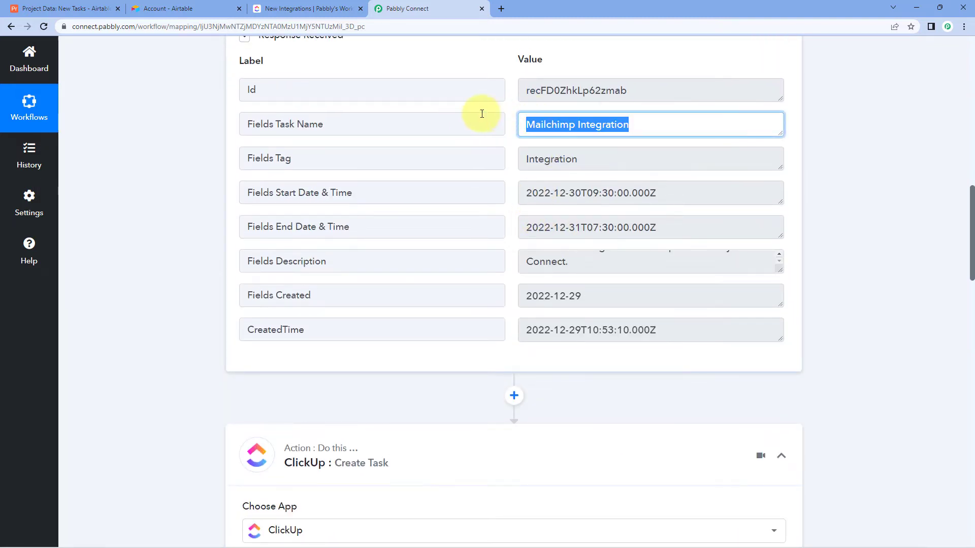
{"action": "left_click", "coordinate": [503, 127]}
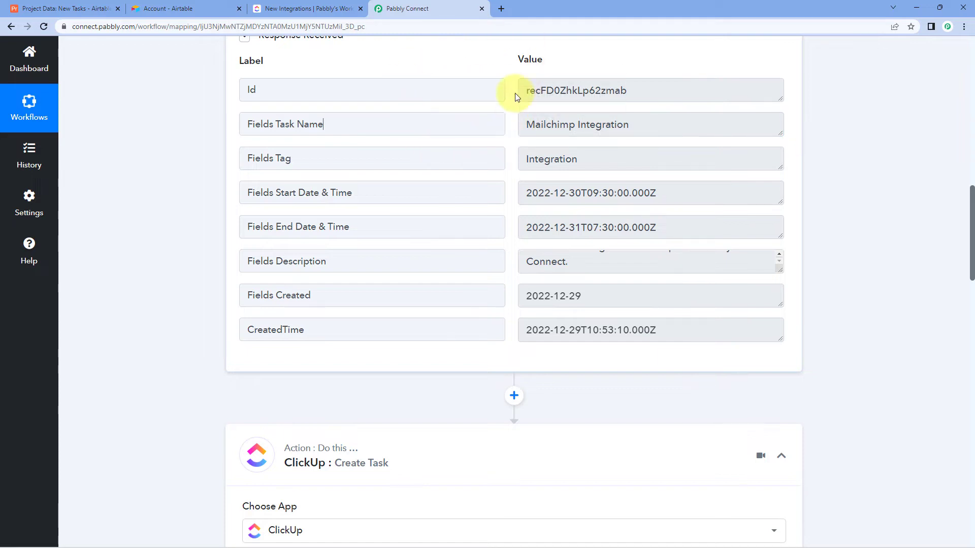
{"action": "left_click_drag", "start_coordinate": [523, 125], "coordinate": [664, 124]}
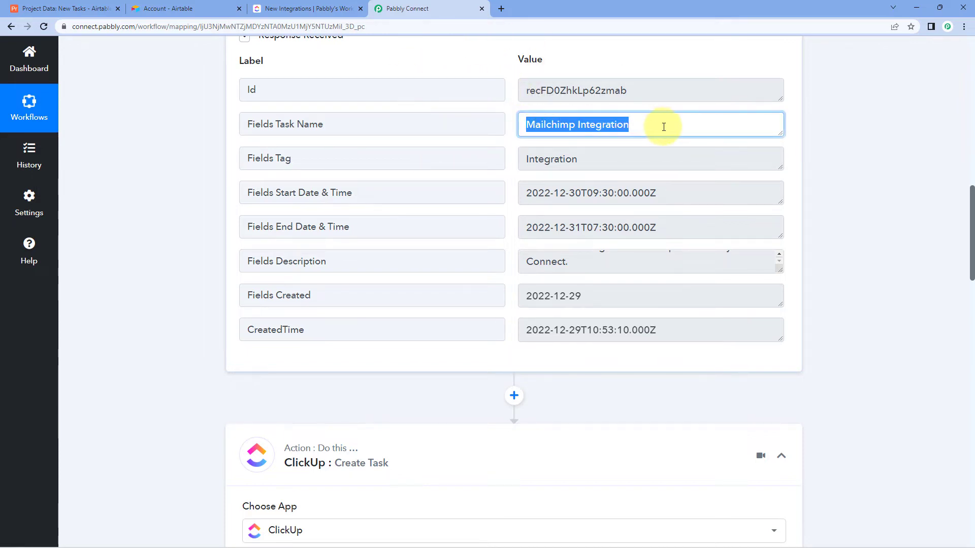
{"action": "scroll", "coordinate": [196, 218], "scroll_direction": "down", "scroll_amount": 15}
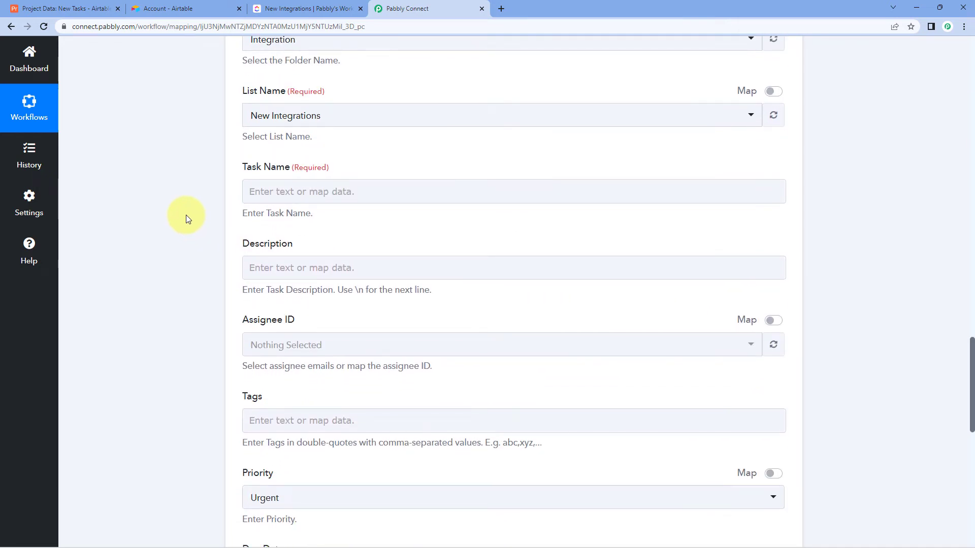
Step: Map Fields Task Name from the Airtable new record to the ClickUp action's Task Name
{"action": "left_click", "coordinate": [285, 196]}
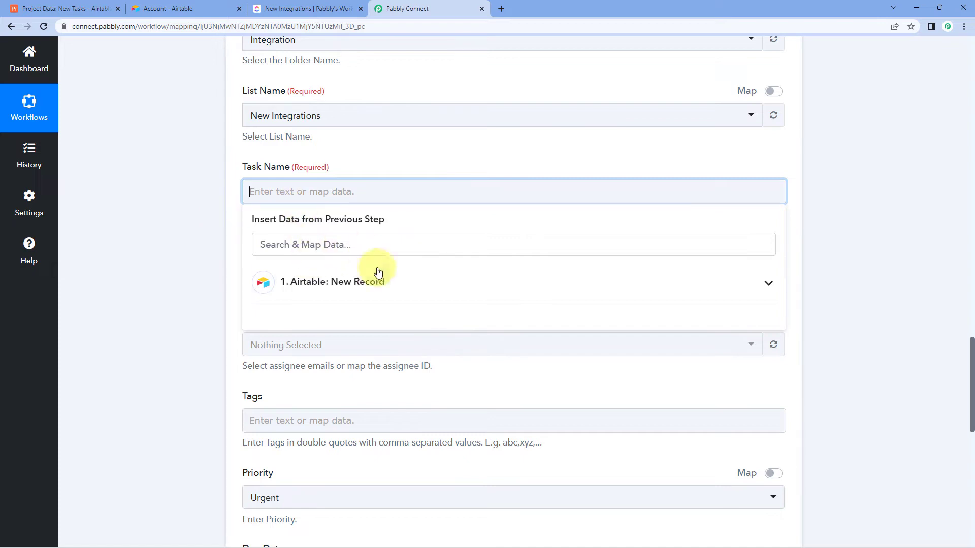
{"action": "left_click", "coordinate": [424, 283]}
{"action": "scroll", "coordinate": [198, 282], "scroll_direction": "down", "scroll_amount": 3}
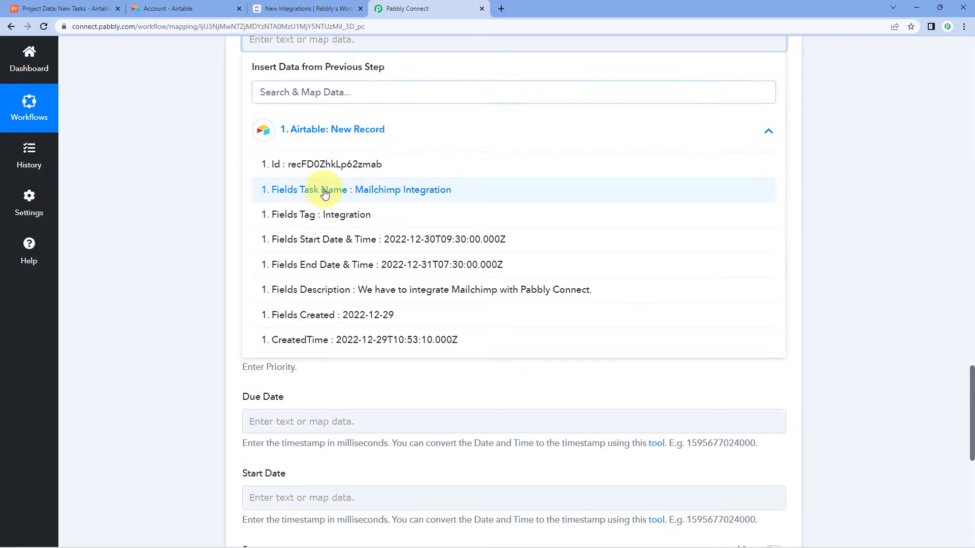
{"action": "left_click", "coordinate": [299, 189]}
{"action": "left_click", "coordinate": [199, 139]}
{"action": "left_click", "coordinate": [363, 134]}
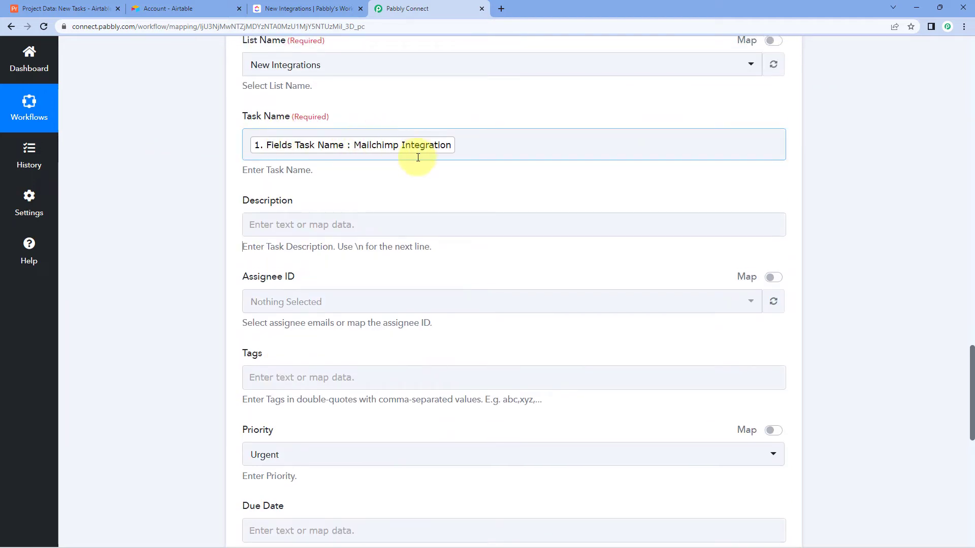
{"action": "left_click", "coordinate": [333, 174]}
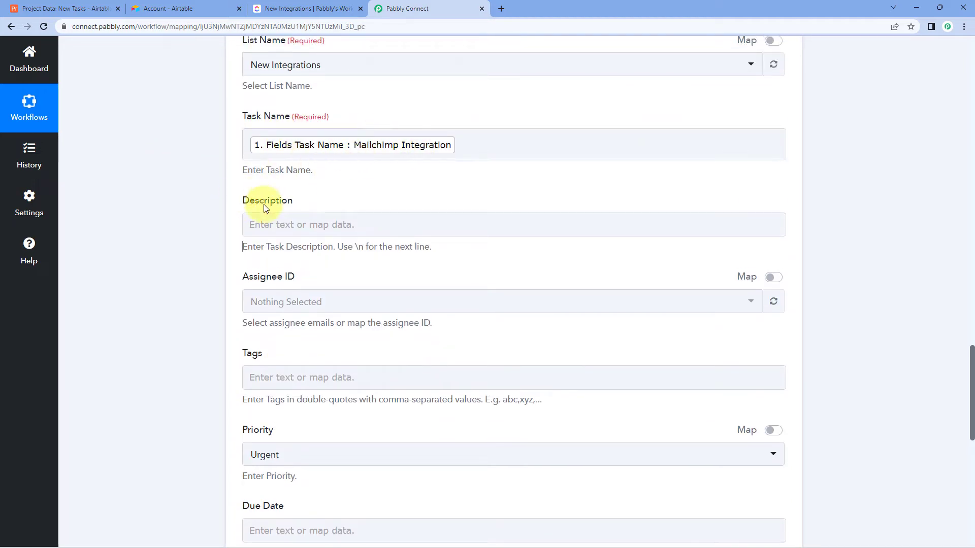
Step: Map Fields Description from the Airtable record to the task's Description, and leave the Assignee ID unselected
{"action": "left_click", "coordinate": [282, 224]}
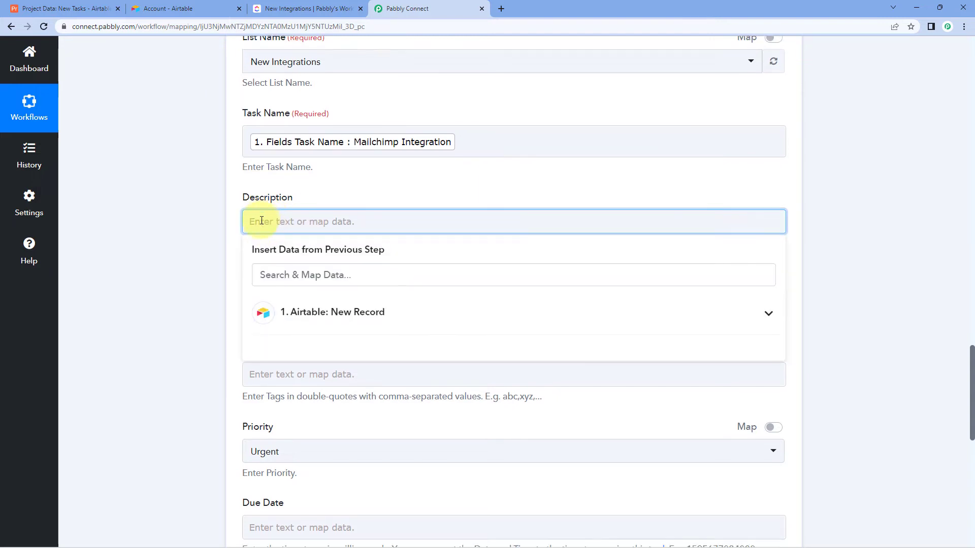
{"action": "scroll", "coordinate": [411, 251], "scroll_direction": "down", "scroll_amount": 1}
{"action": "left_click", "coordinate": [405, 264]}
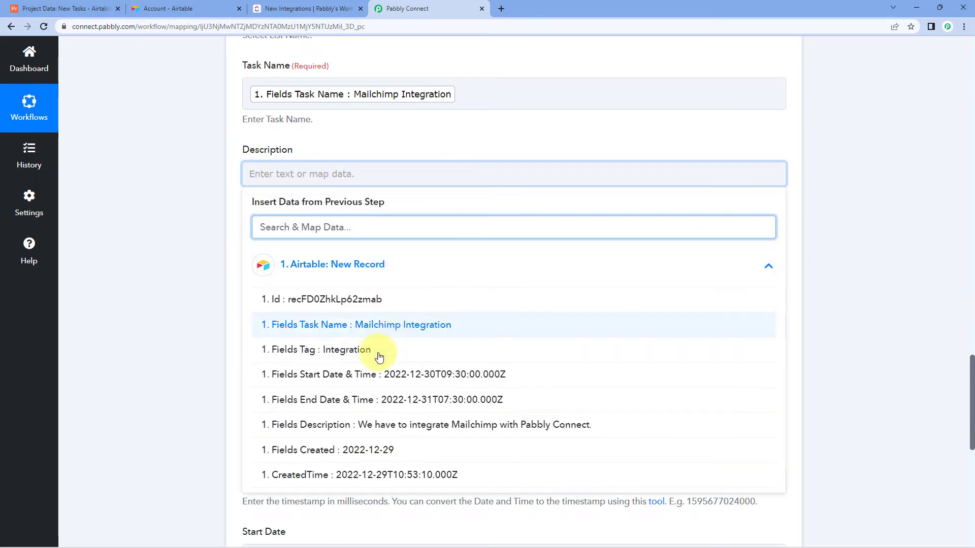
{"action": "left_click", "coordinate": [371, 426]}
{"action": "left_click", "coordinate": [193, 272]}
{"action": "scroll", "coordinate": [193, 272], "scroll_direction": "down", "scroll_amount": 1}
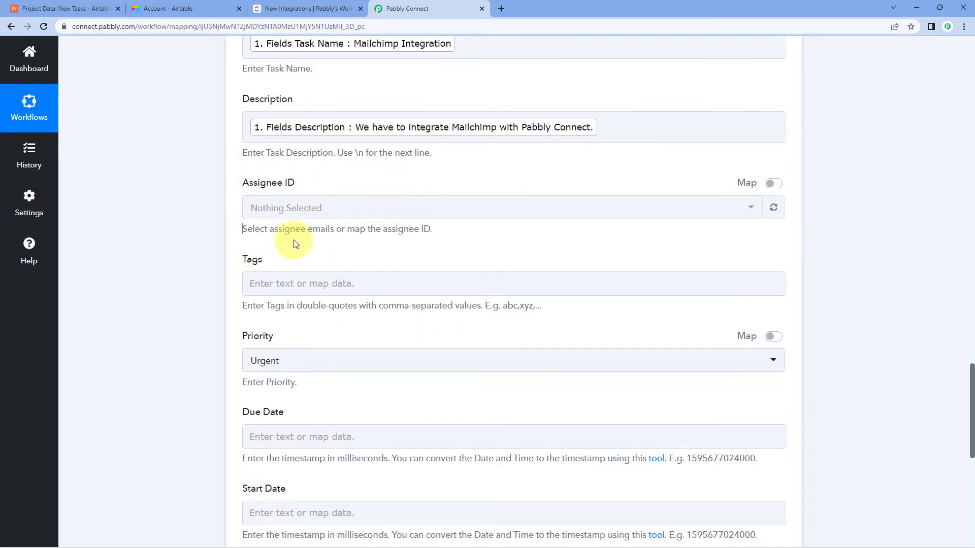
{"action": "left_click", "coordinate": [361, 213]}
{"action": "left_click", "coordinate": [214, 198]}
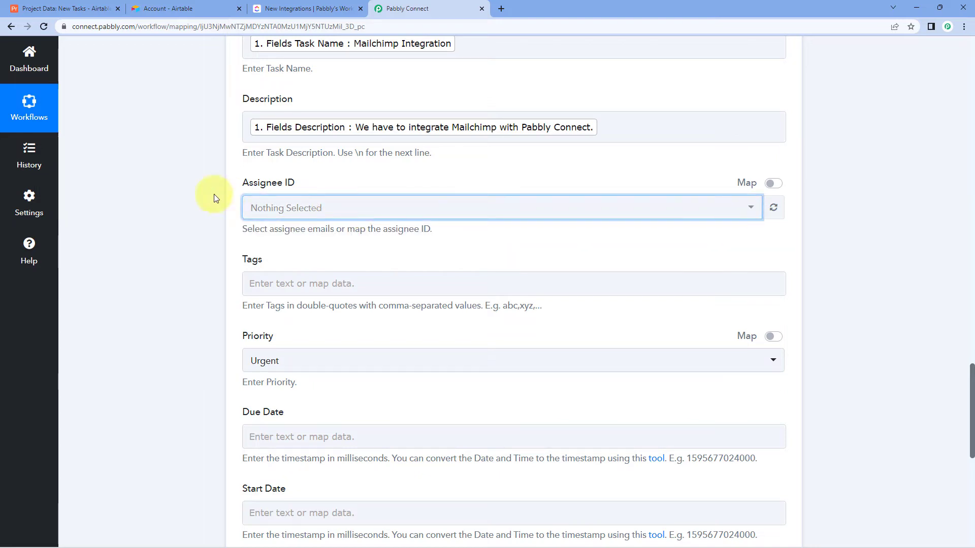
{"action": "left_click", "coordinate": [281, 242]}
Step: Map Airtable's Fields Tag, enclosed in double quotes, to the task's Tags and set the Priority to Normal
{"action": "scroll", "coordinate": [244, 203], "scroll_direction": "down", "scroll_amount": 2}
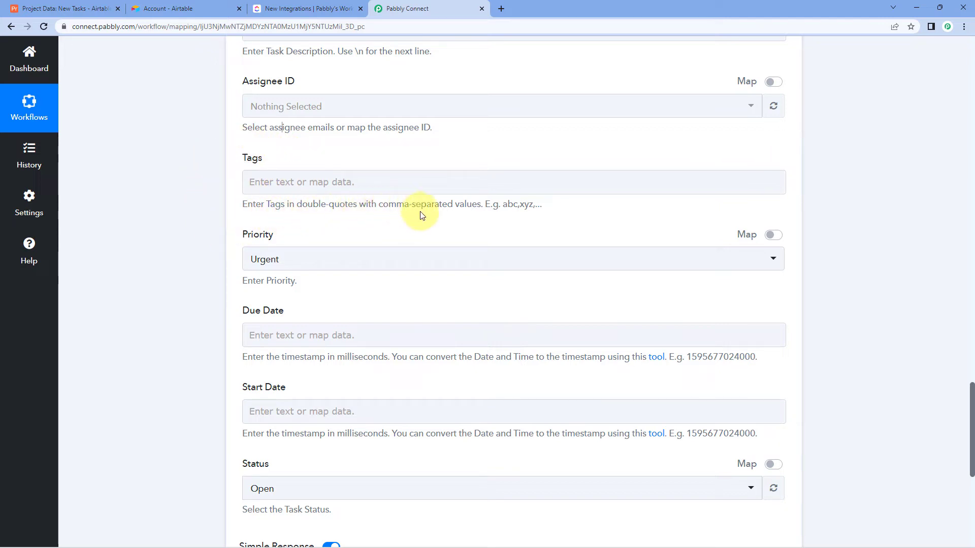
{"action": "left_click", "coordinate": [405, 175]}
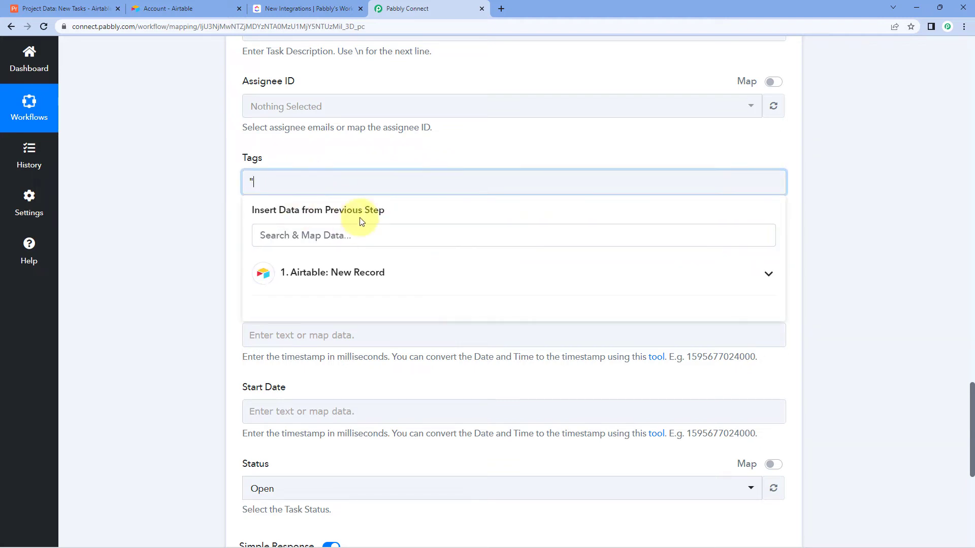
{"action": "left_click", "coordinate": [354, 281]}
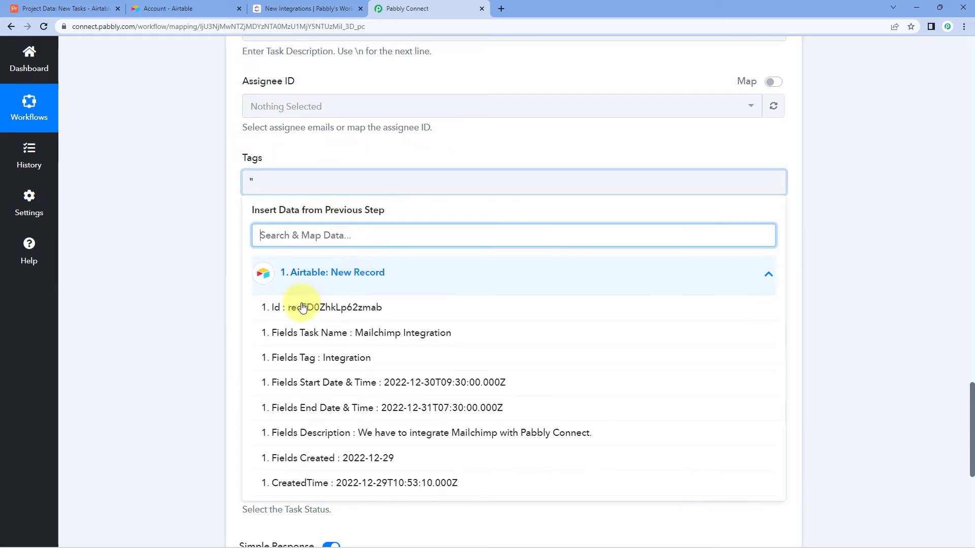
{"action": "scroll", "coordinate": [335, 347], "scroll_direction": "down", "scroll_amount": 1}
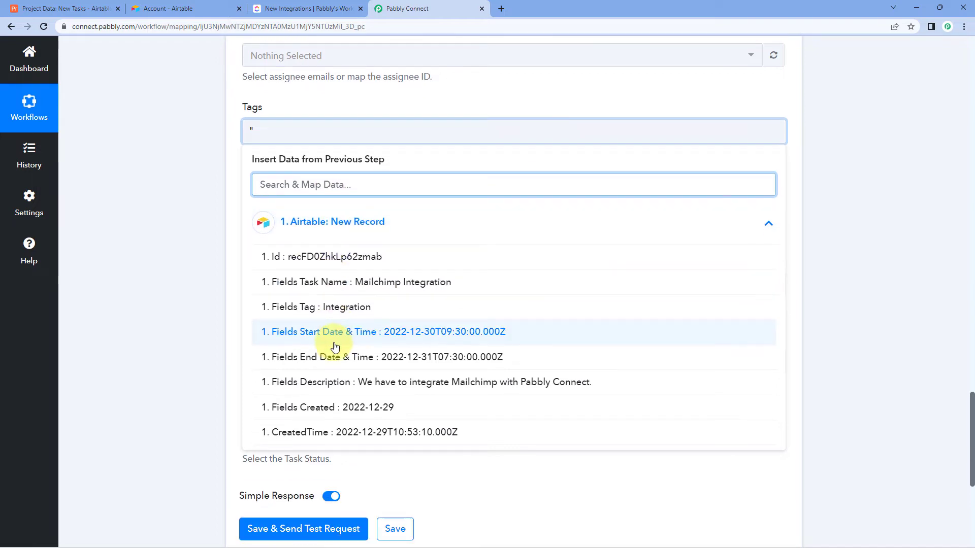
{"action": "left_click", "coordinate": [356, 307]}
{"action": "type", "text": "\""}
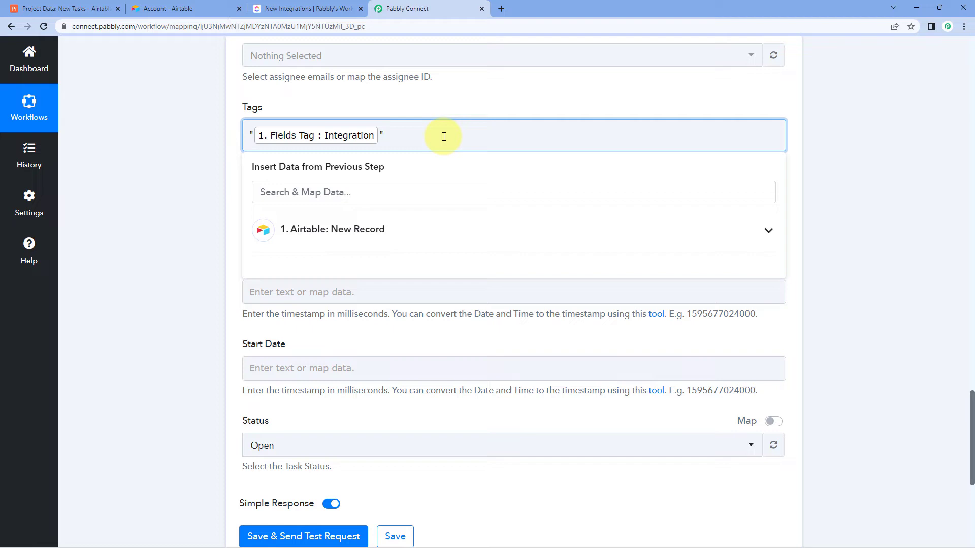
{"action": "left_click", "coordinate": [187, 154]}
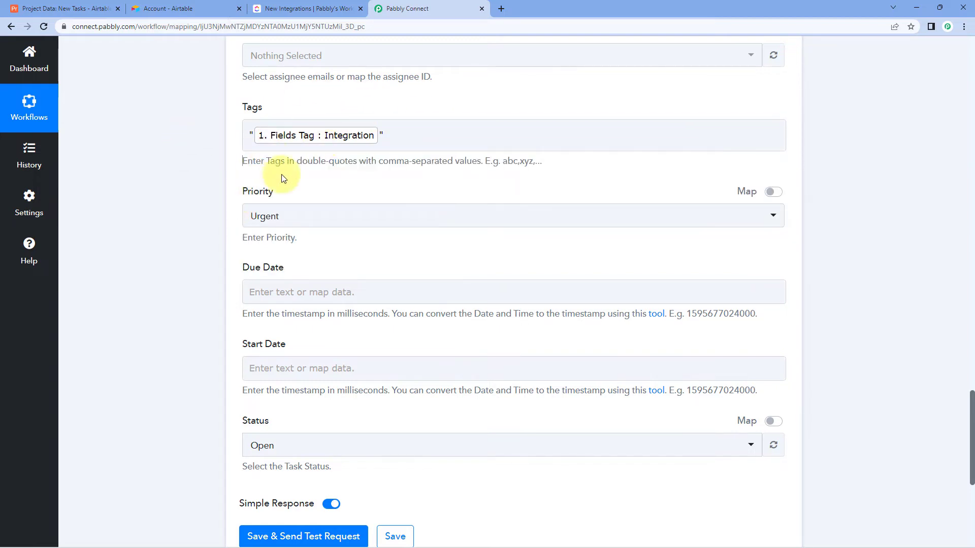
{"action": "left_click", "coordinate": [304, 217]}
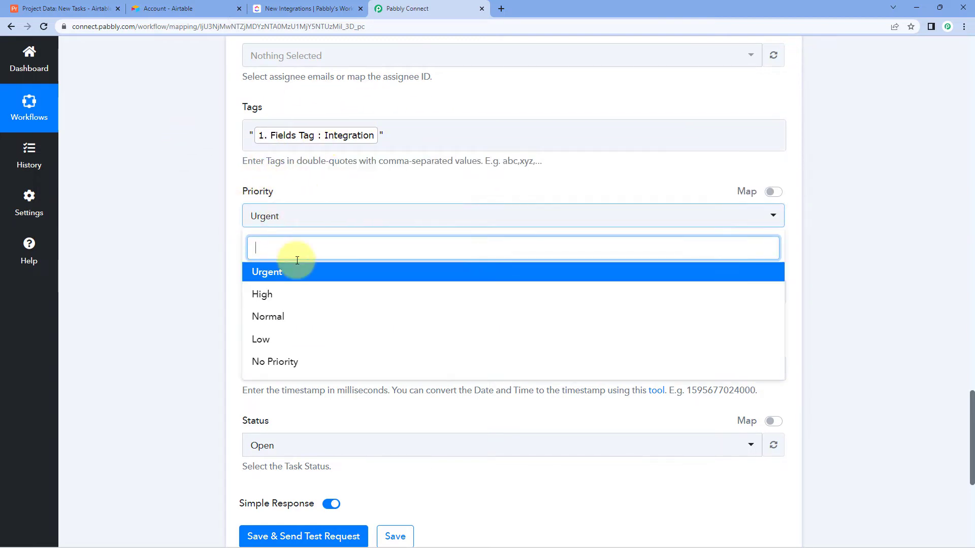
{"action": "left_click", "coordinate": [300, 322]}
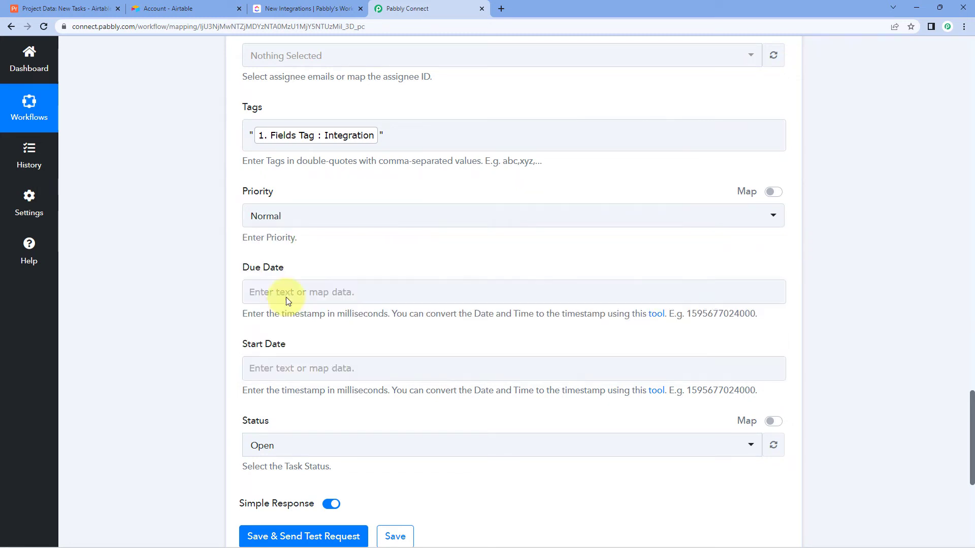
Step: Compare the format of the start and end dates received from Airtable with the timestamp required for ClickUp's Due Date and Start Date
{"action": "scroll", "coordinate": [217, 234], "scroll_direction": "down", "scroll_amount": 1}
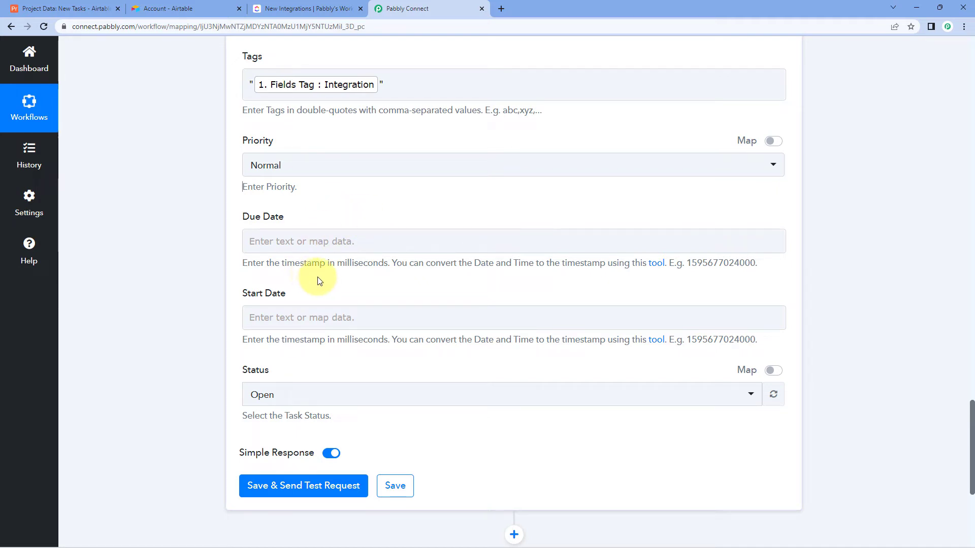
{"action": "scroll", "coordinate": [503, 241], "scroll_direction": "up", "scroll_amount": 20}
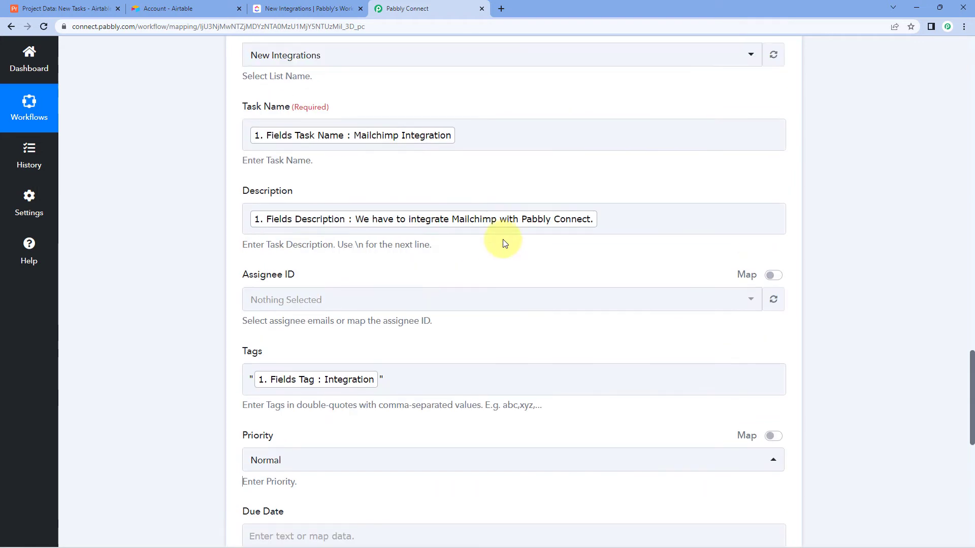
{"action": "scroll", "coordinate": [502, 241], "scroll_direction": "up", "scroll_amount": 5}
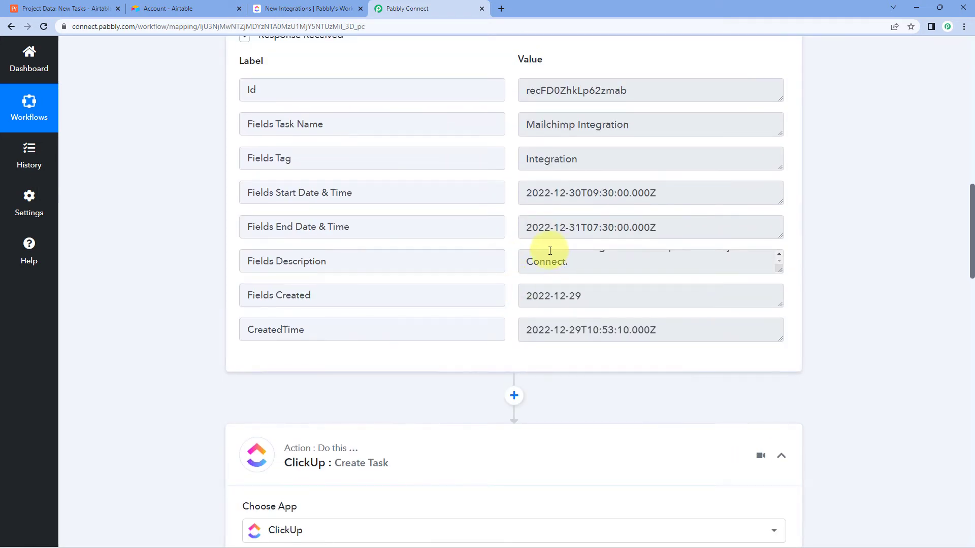
{"action": "scroll", "coordinate": [549, 249], "scroll_direction": "down", "scroll_amount": 2}
{"action": "left_click_drag", "start_coordinate": [686, 136], "coordinate": [531, 143]}
{"action": "left_click", "coordinate": [572, 144]}
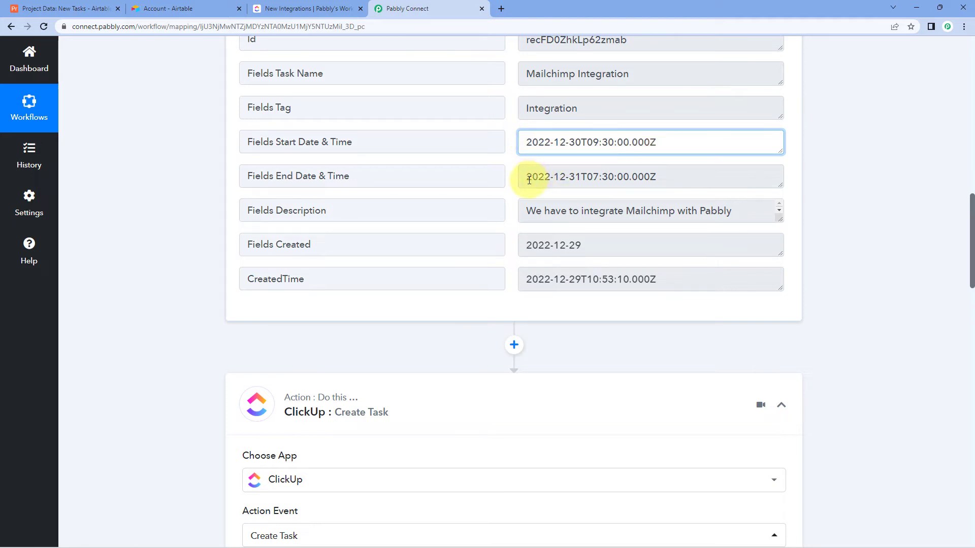
{"action": "left_click_drag", "start_coordinate": [522, 141], "coordinate": [681, 144]}
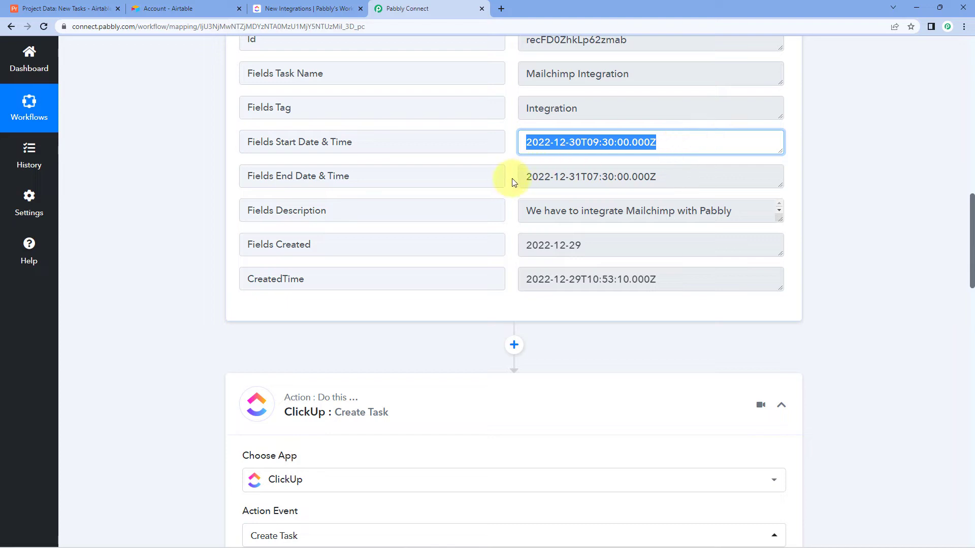
{"action": "left_click", "coordinate": [527, 179]}
{"action": "left_click_drag", "start_coordinate": [559, 181], "coordinate": [655, 182]}
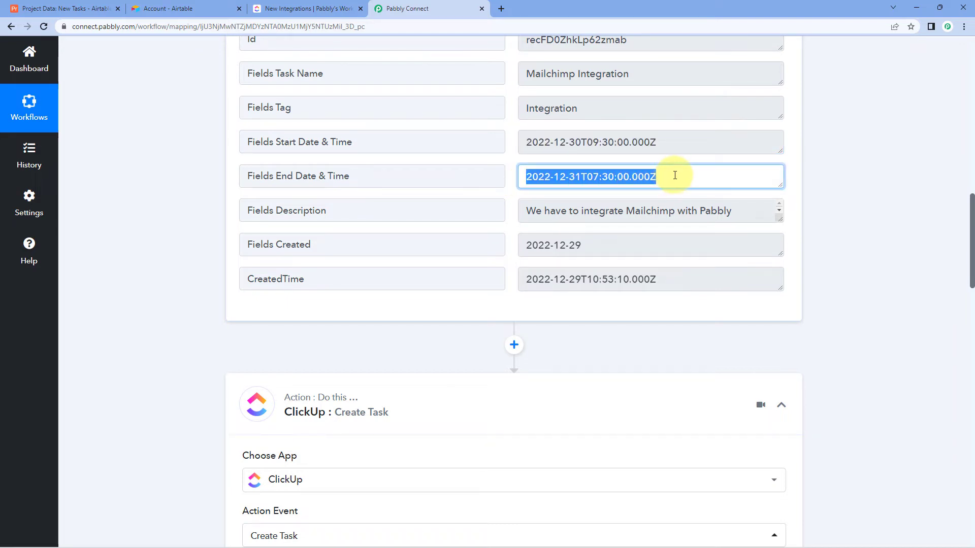
{"action": "left_click_drag", "start_coordinate": [527, 143], "coordinate": [683, 149]}
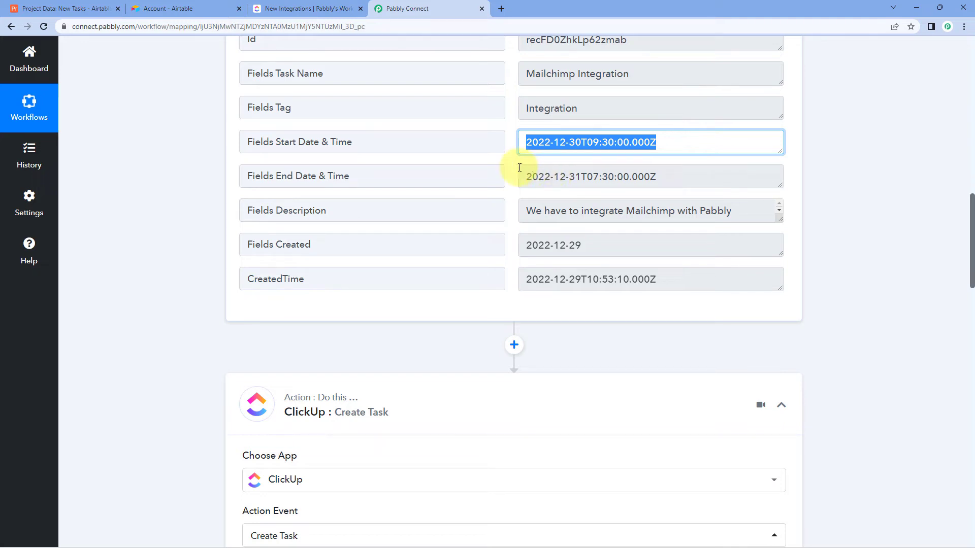
Step: Insert a Date/Time Formatter by Pabbly action between the Airtable trigger and the ClickUp Create Task action
{"action": "scroll", "coordinate": [150, 229], "scroll_direction": "down", "scroll_amount": 4}
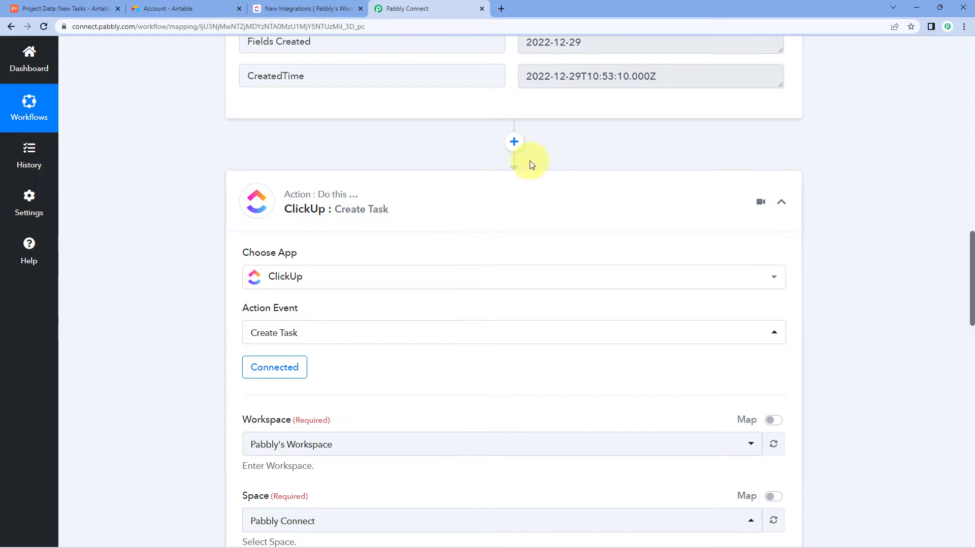
{"action": "left_click", "coordinate": [515, 143]}
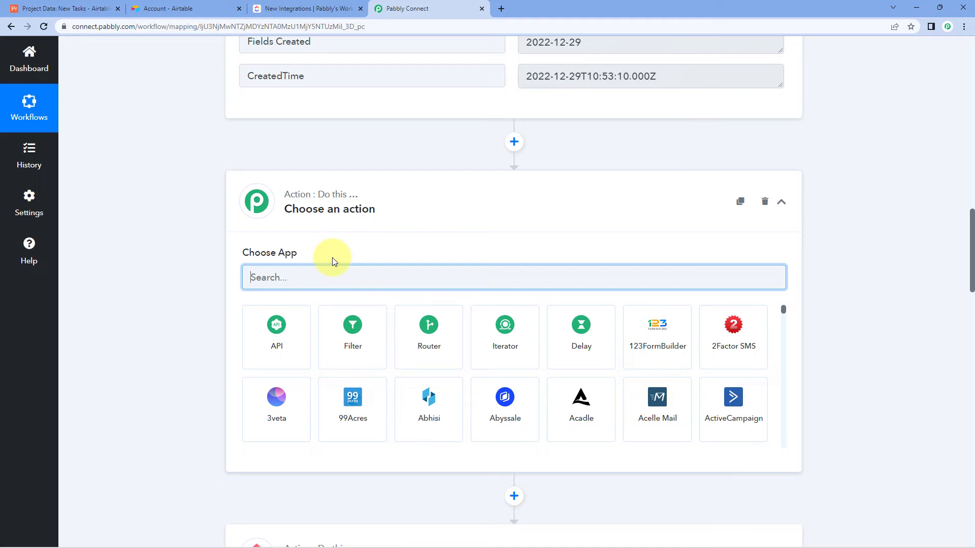
{"action": "type", "text": "Date"}
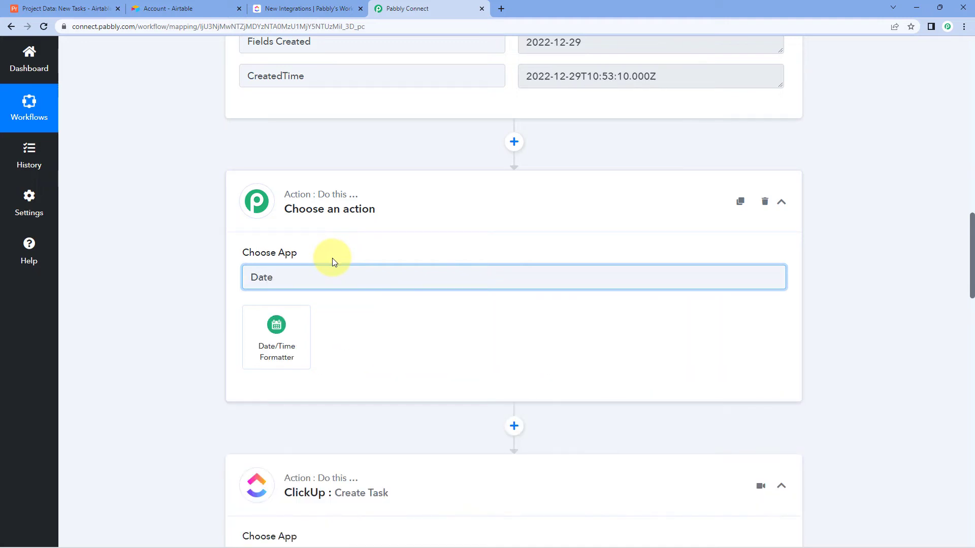
{"action": "left_click", "coordinate": [299, 338]}
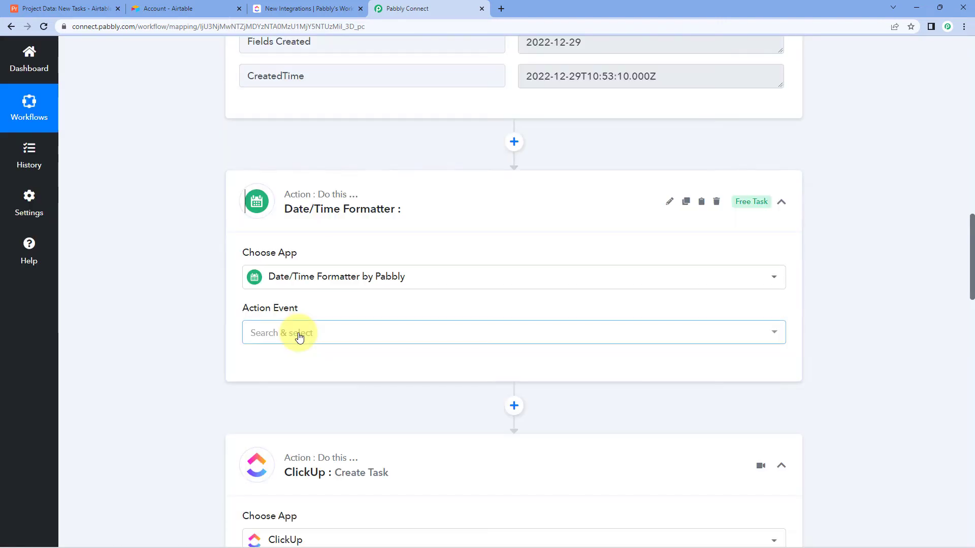
Step: Set the Date/Time Formatter's action event to Format Date with Time Zone and connect it
{"action": "scroll", "coordinate": [395, 227], "scroll_direction": "down", "scroll_amount": 1}
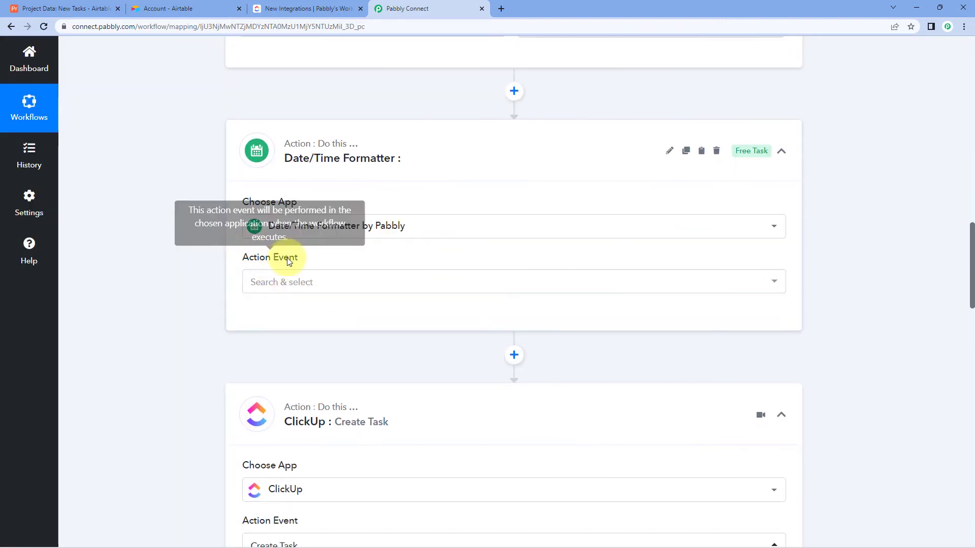
{"action": "left_click", "coordinate": [329, 293]}
{"action": "scroll", "coordinate": [192, 281], "scroll_direction": "down", "scroll_amount": 1}
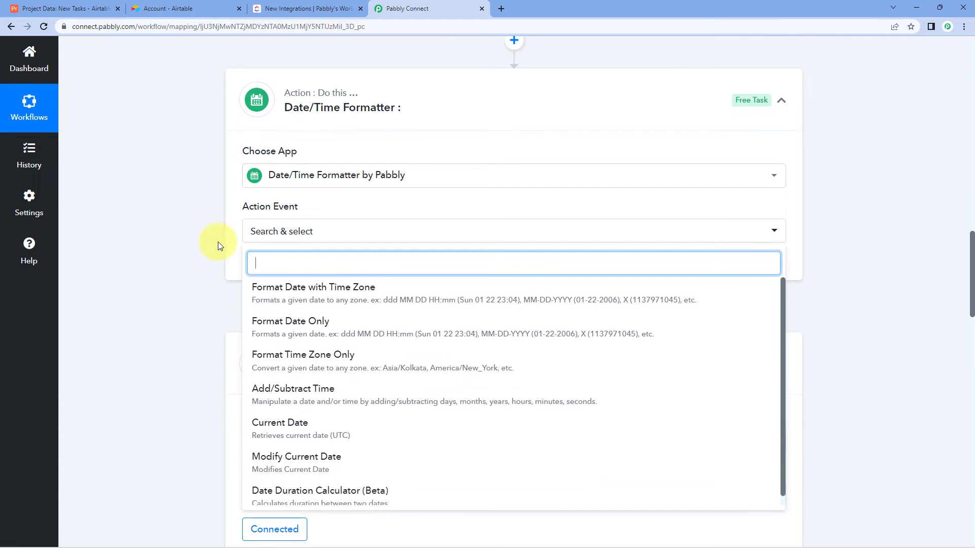
{"action": "left_click", "coordinate": [366, 294]}
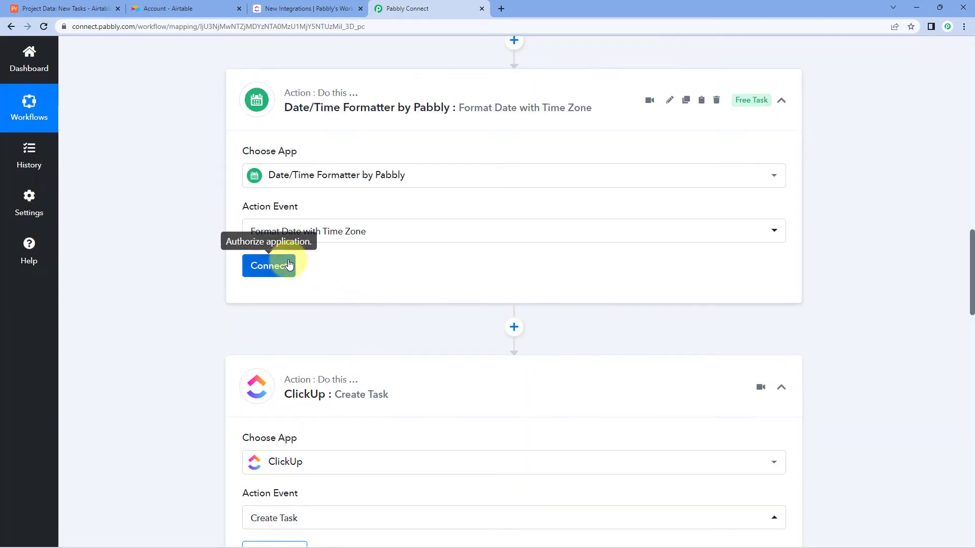
{"action": "left_click", "coordinate": [288, 264]}
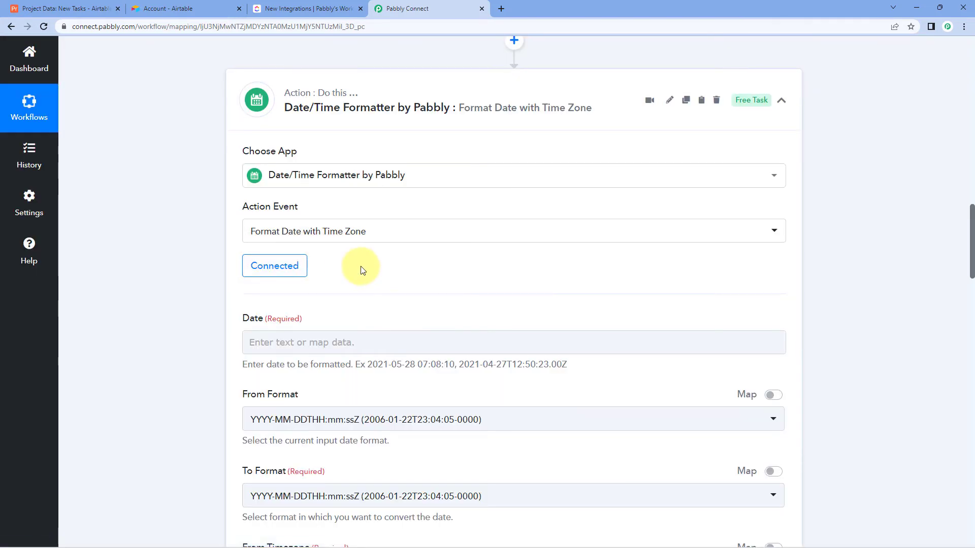
Step: Compare the start and end date-times in the Airtable record with the values received by the trigger to determine the time zone difference
{"action": "scroll", "coordinate": [356, 249], "scroll_direction": "down", "scroll_amount": 1}
{"action": "scroll", "coordinate": [354, 239], "scroll_direction": "down", "scroll_amount": 1}
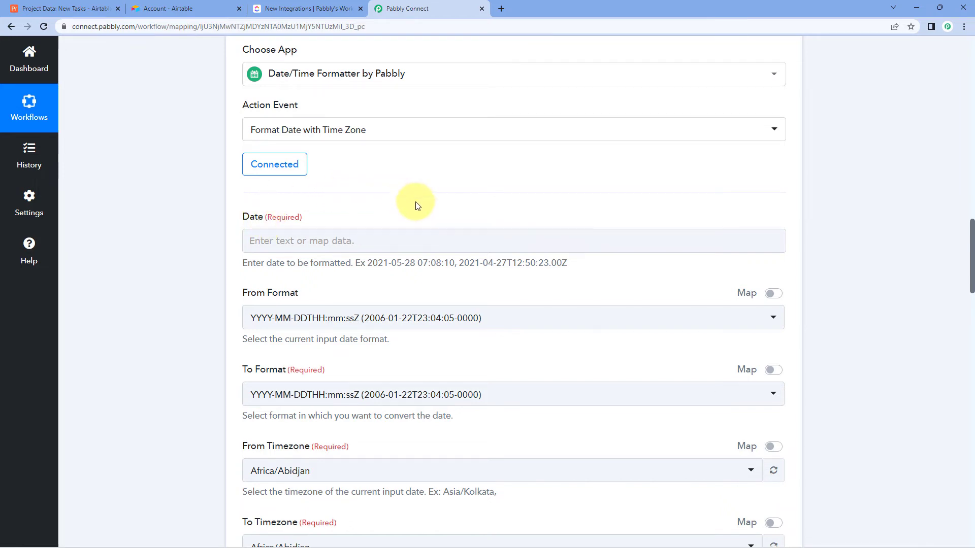
{"action": "scroll", "coordinate": [435, 209], "scroll_direction": "up", "scroll_amount": 9}
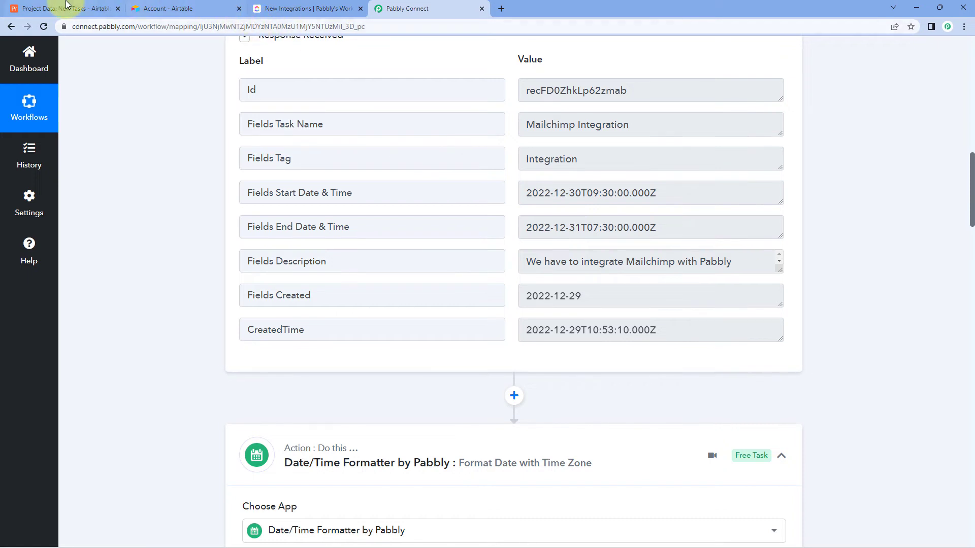
{"action": "left_click", "coordinate": [63, 9]}
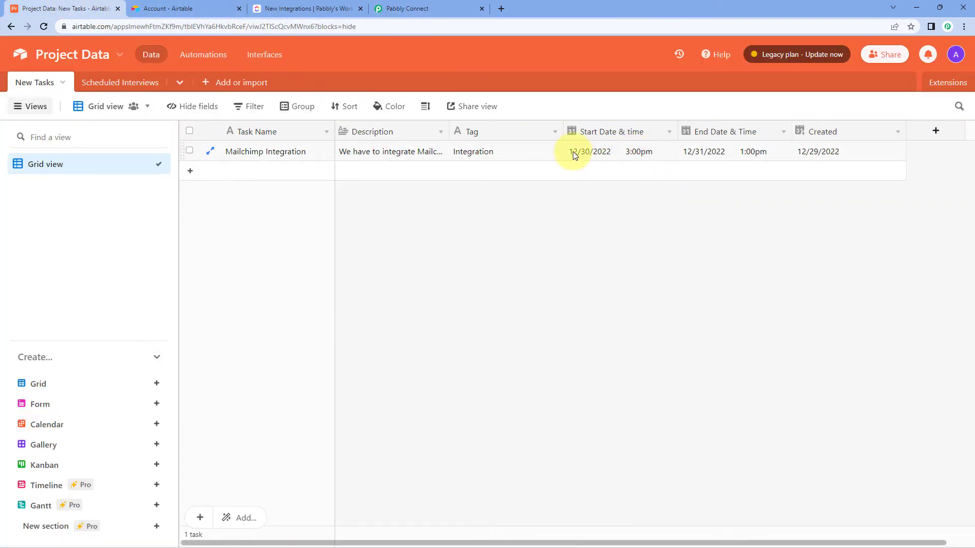
{"action": "left_click", "coordinate": [405, 8]}
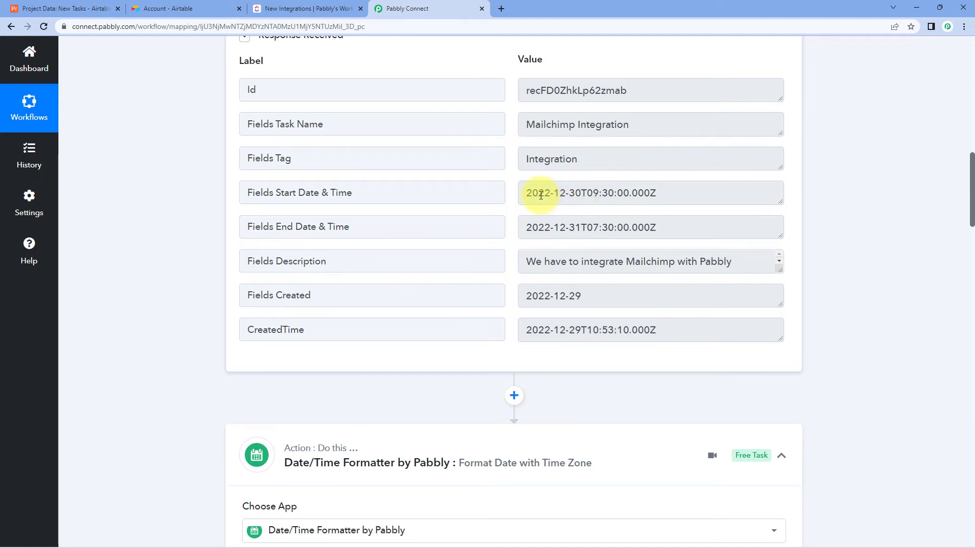
{"action": "left_click_drag", "start_coordinate": [589, 197], "coordinate": [618, 197]}
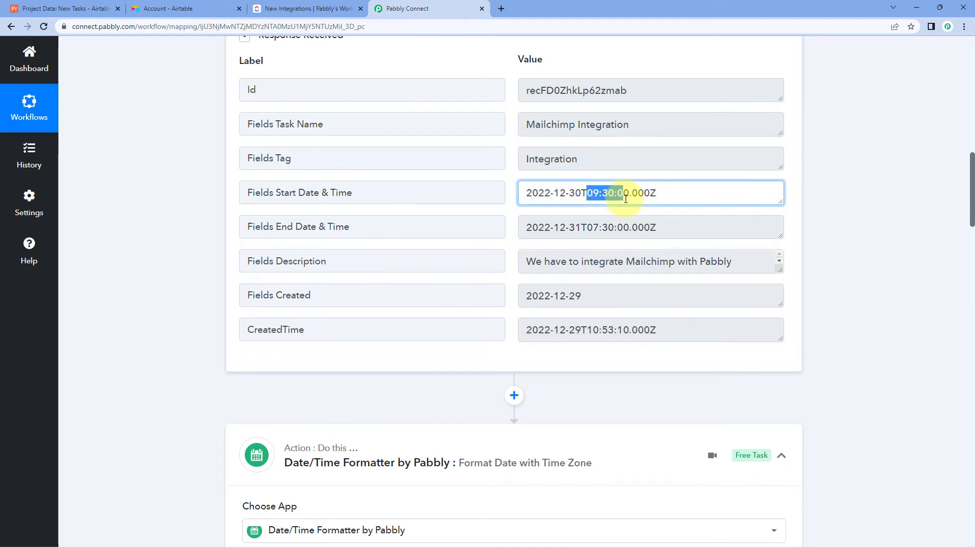
{"action": "left_click", "coordinate": [626, 214]}
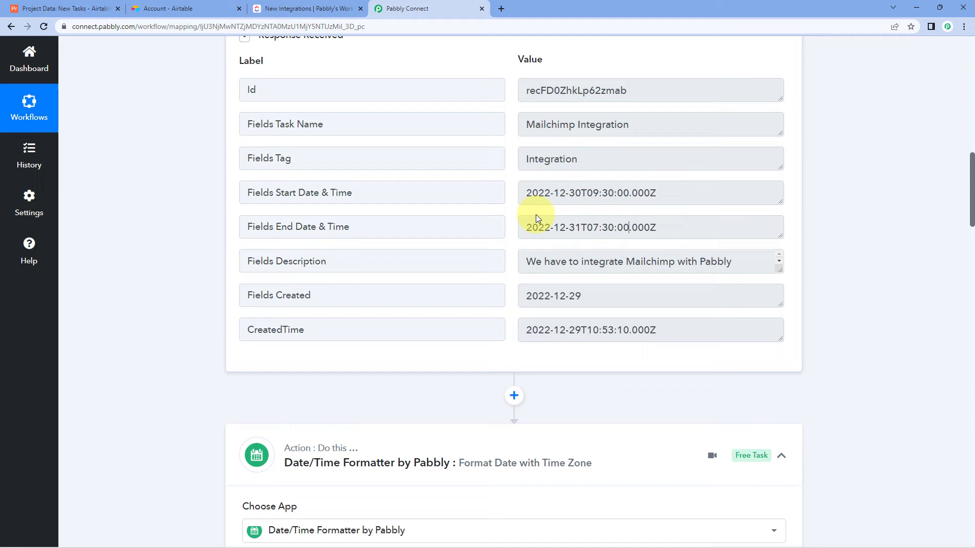
{"action": "left_click", "coordinate": [61, 8]}
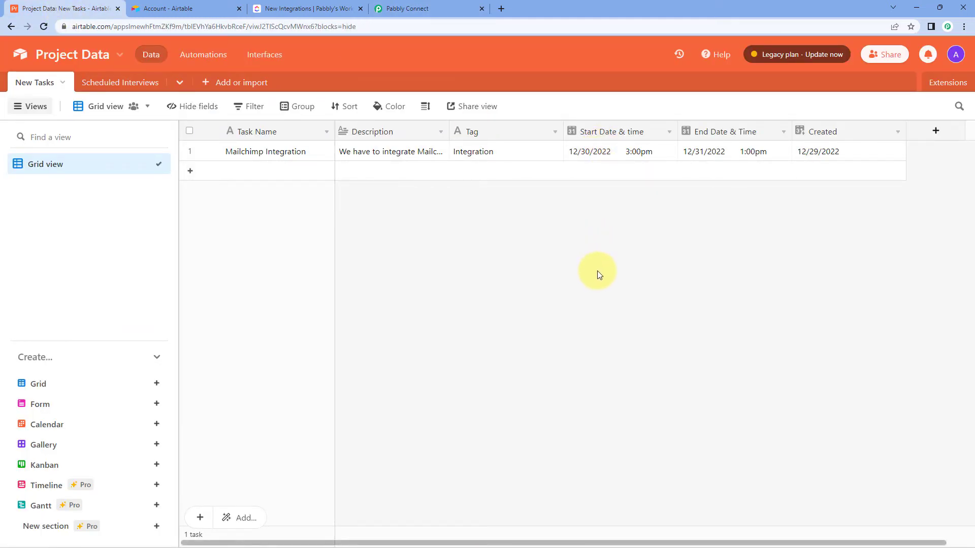
{"action": "left_click", "coordinate": [440, 5]}
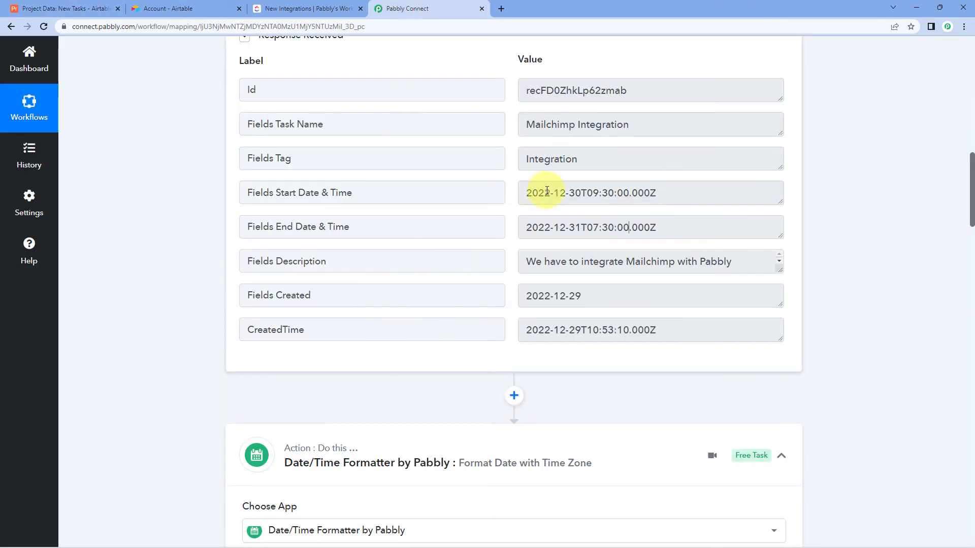
{"action": "left_click_drag", "start_coordinate": [527, 193], "coordinate": [661, 184]}
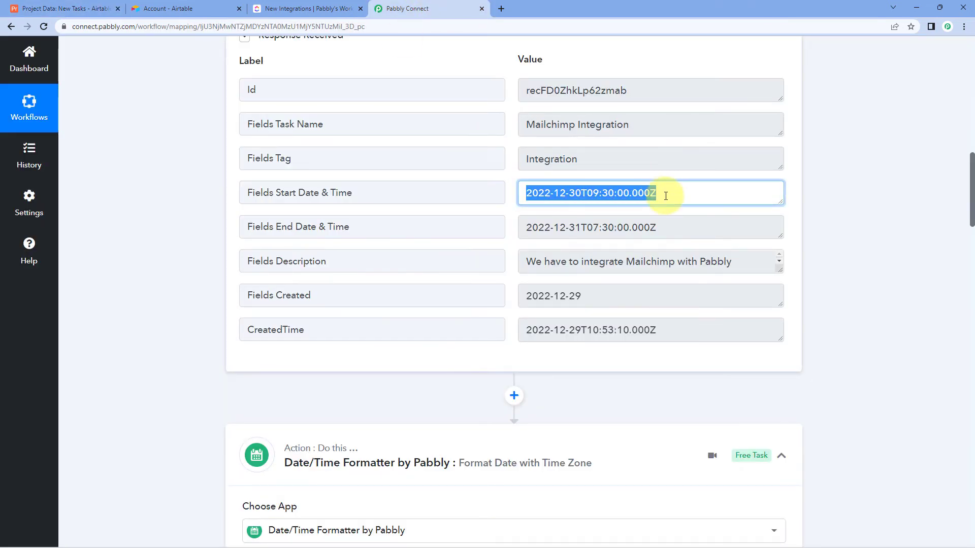
{"action": "left_click", "coordinate": [666, 196]}
Step: Map Fields Start Date & Time from the Airtable record to the formatter's Date
{"action": "scroll", "coordinate": [173, 306], "scroll_direction": "down", "scroll_amount": 5}
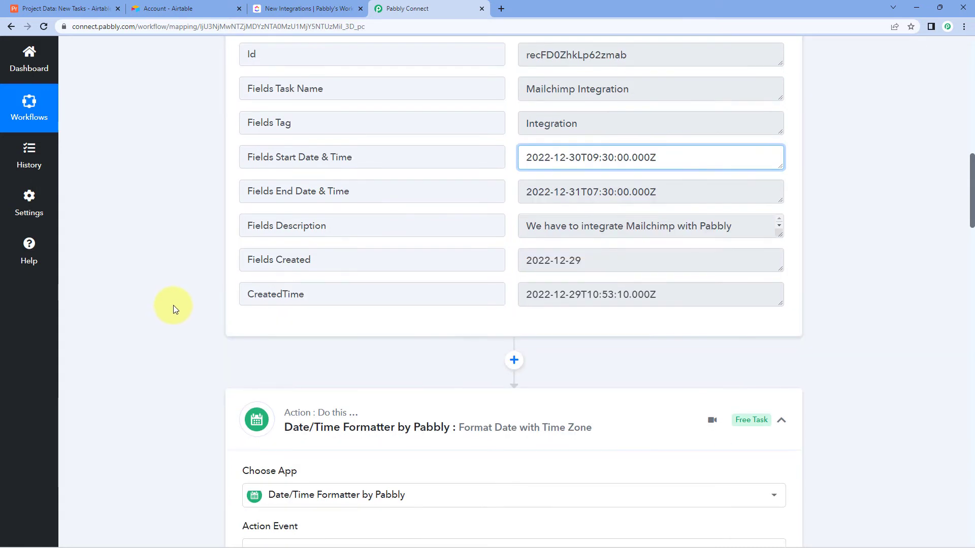
{"action": "scroll", "coordinate": [335, 315], "scroll_direction": "down", "scroll_amount": 1}
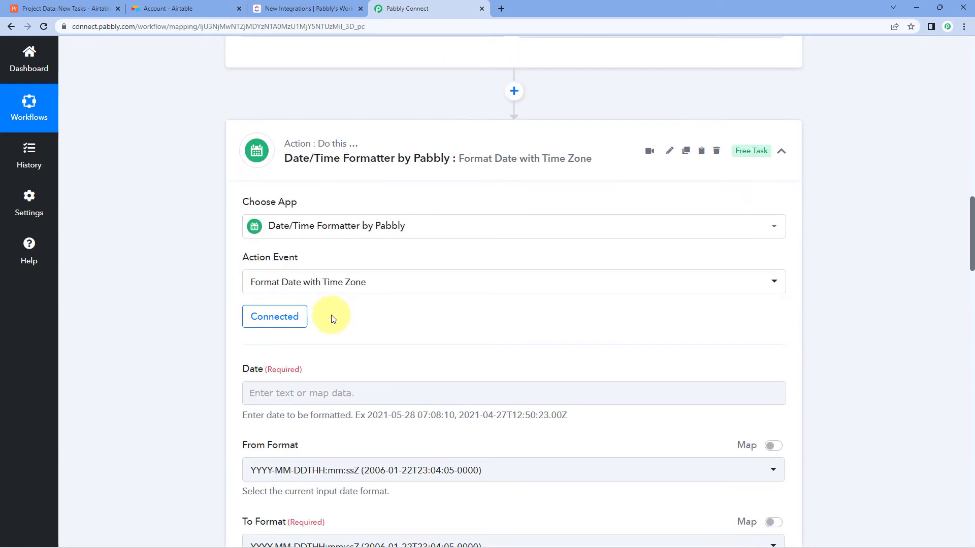
{"action": "scroll", "coordinate": [400, 321], "scroll_direction": "down", "scroll_amount": 1}
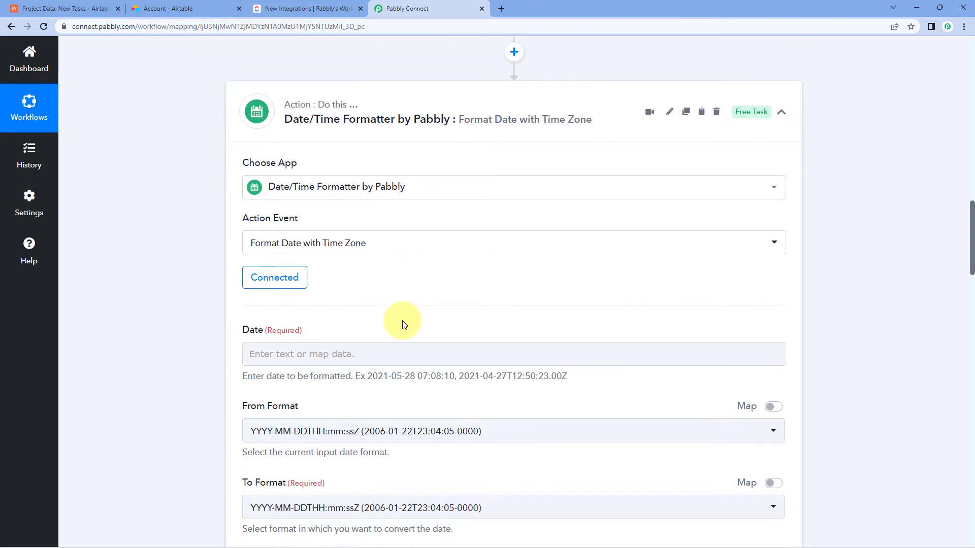
{"action": "scroll", "coordinate": [385, 290], "scroll_direction": "down", "scroll_amount": 4}
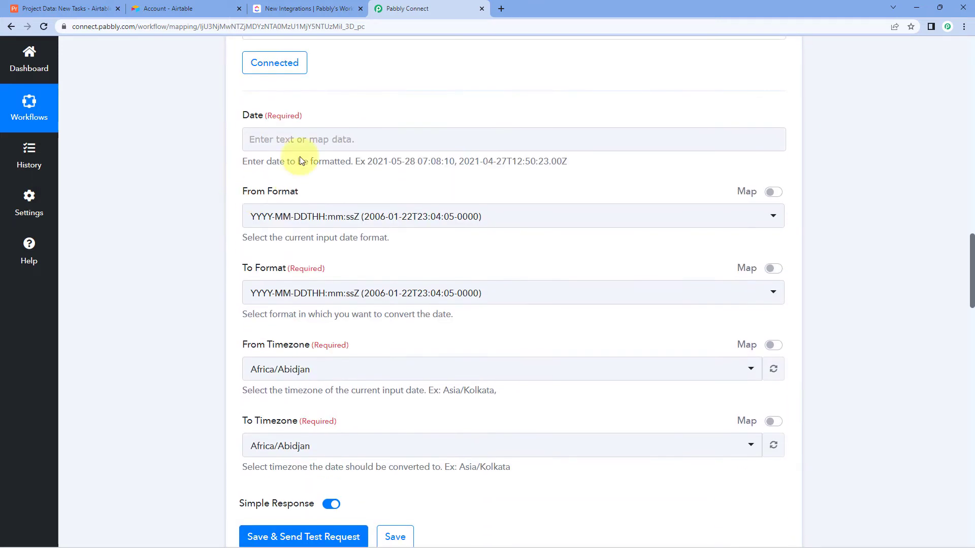
{"action": "left_click", "coordinate": [266, 141]}
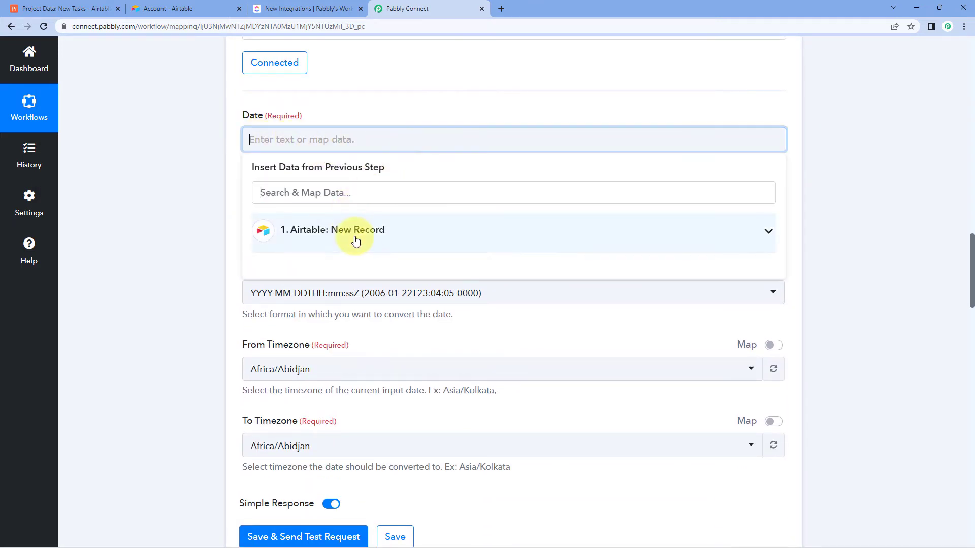
{"action": "left_click", "coordinate": [357, 234]}
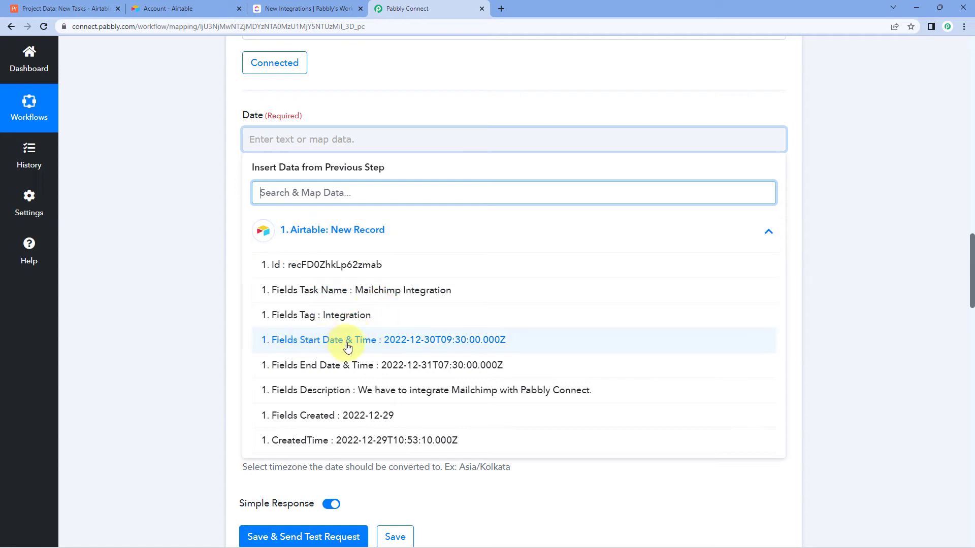
{"action": "left_click", "coordinate": [304, 345]}
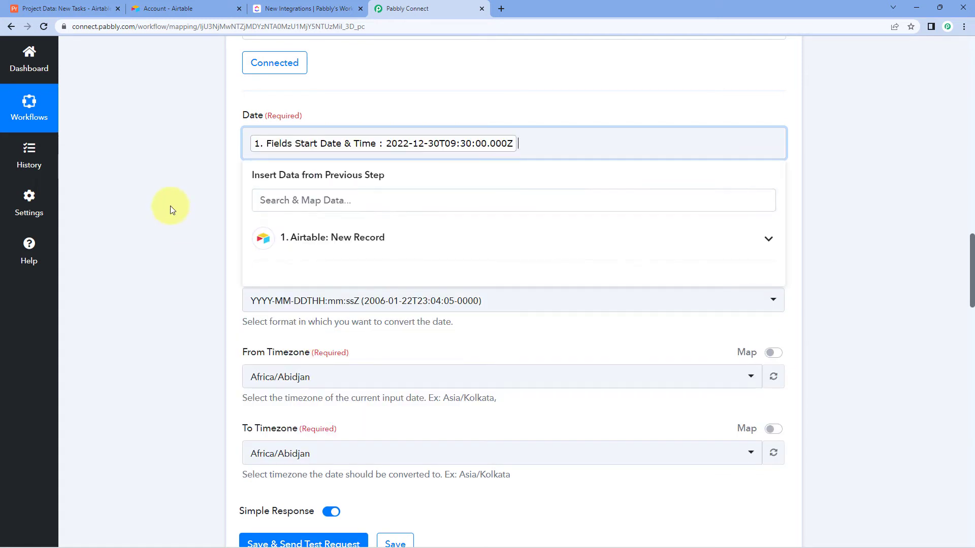
{"action": "left_click", "coordinate": [169, 206]}
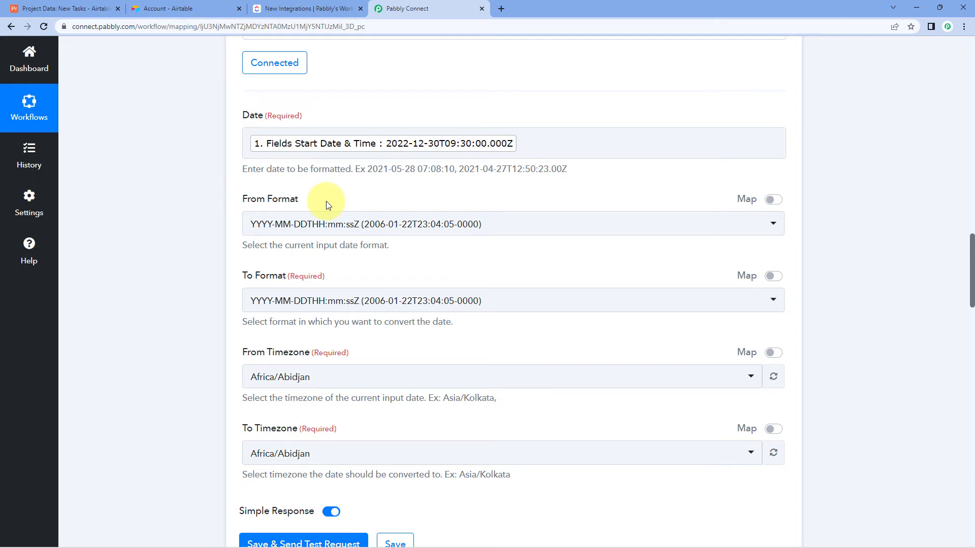
Step: Set the formatter's From Format to YYYY-MM-DDTHH:mm:ssZ and its To Format to Timestamp in Millisecond
{"action": "left_click", "coordinate": [334, 230]}
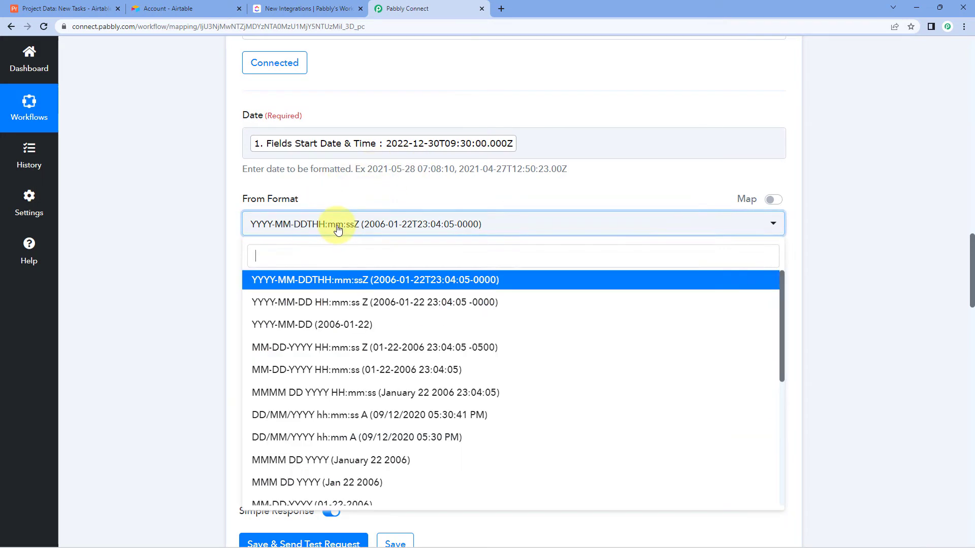
{"action": "left_click", "coordinate": [317, 288]}
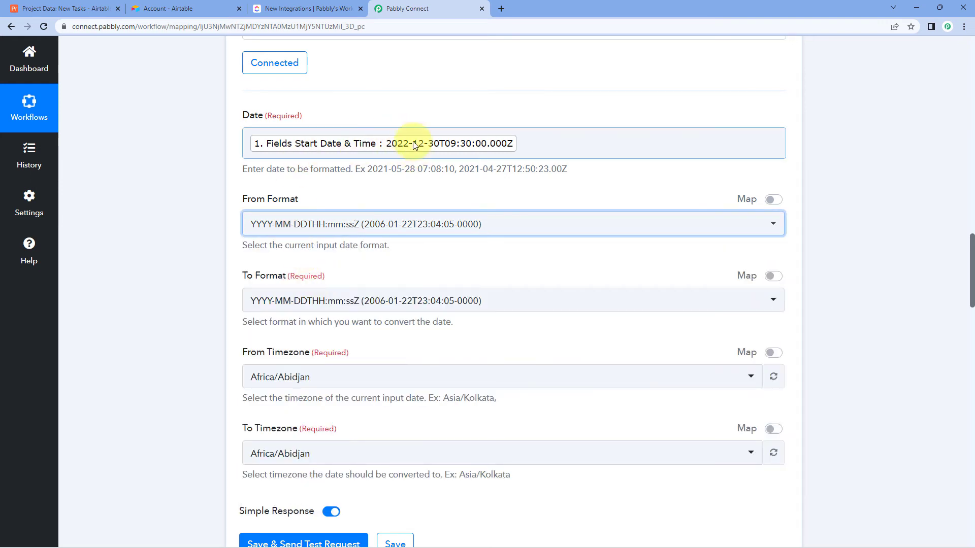
{"action": "left_click", "coordinate": [387, 196]}
{"action": "scroll", "coordinate": [304, 199], "scroll_direction": "down", "scroll_amount": 1}
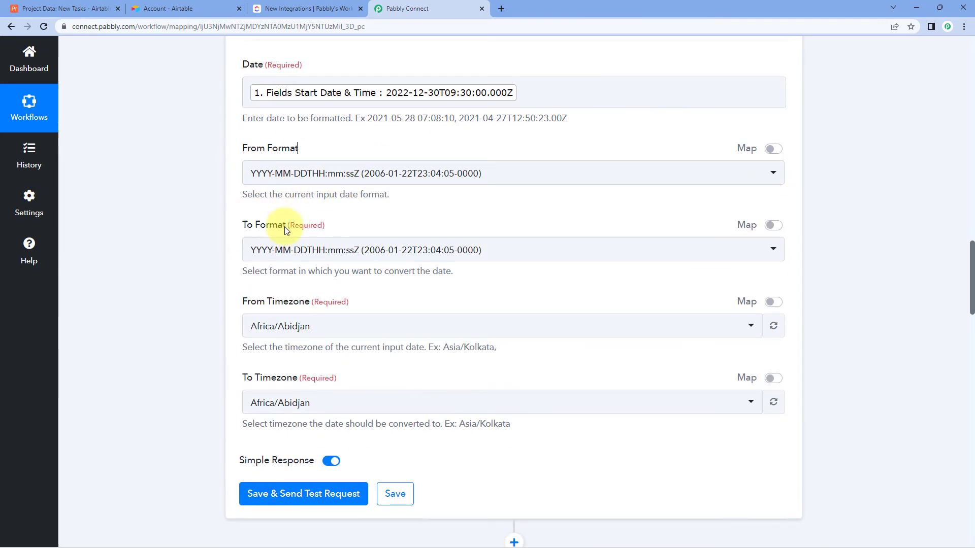
{"action": "left_click", "coordinate": [341, 250]}
{"action": "scroll", "coordinate": [363, 343], "scroll_direction": "down", "scroll_amount": 5}
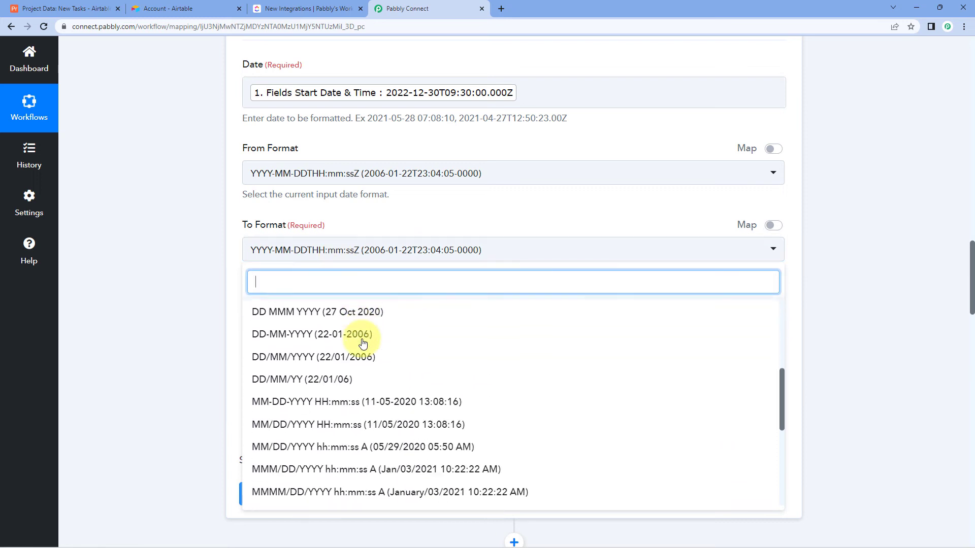
{"action": "scroll", "coordinate": [363, 343], "scroll_direction": "down", "scroll_amount": 5}
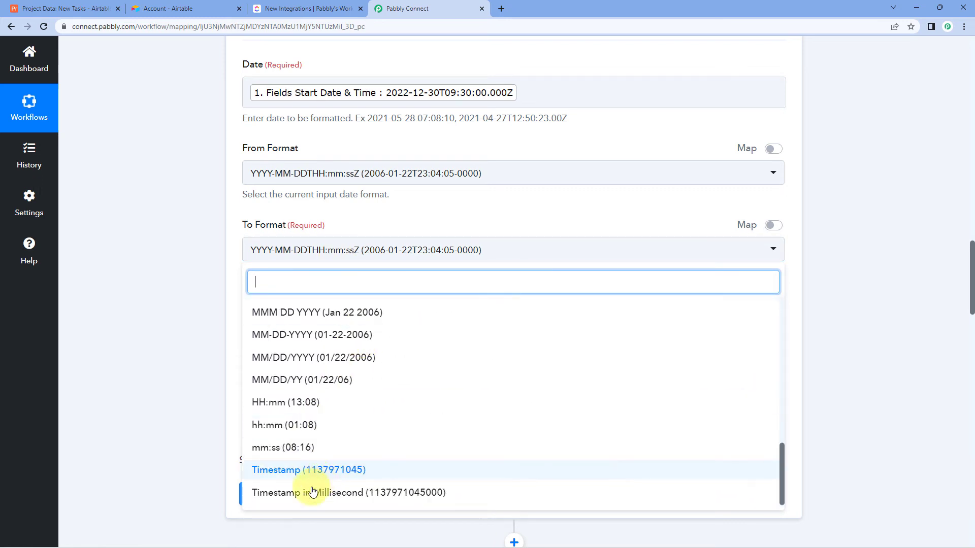
{"action": "left_click", "coordinate": [323, 492]}
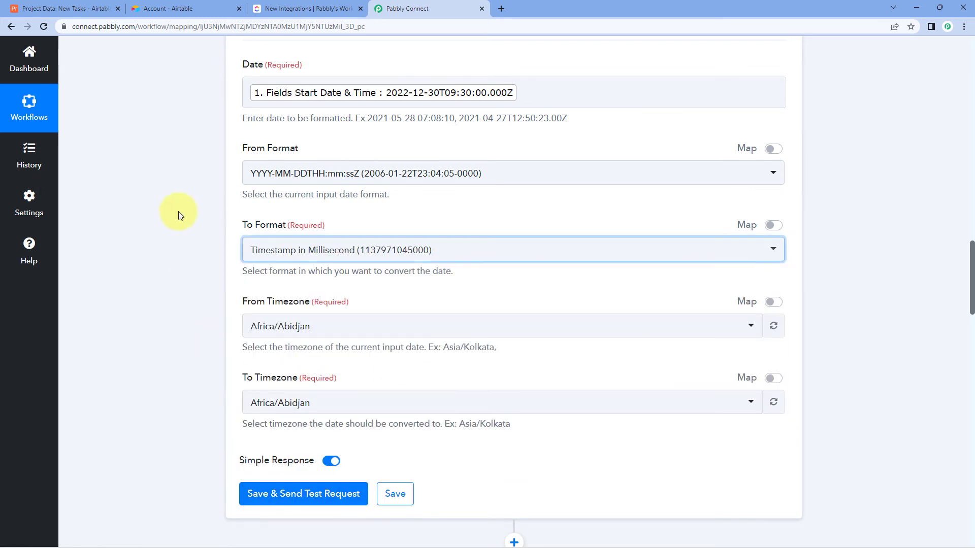
Step: Set the formatter's From Timezone to Etc/UTC and its To Timezone to Asia/Kolkata
{"action": "scroll", "coordinate": [218, 218], "scroll_direction": "down", "scroll_amount": 1}
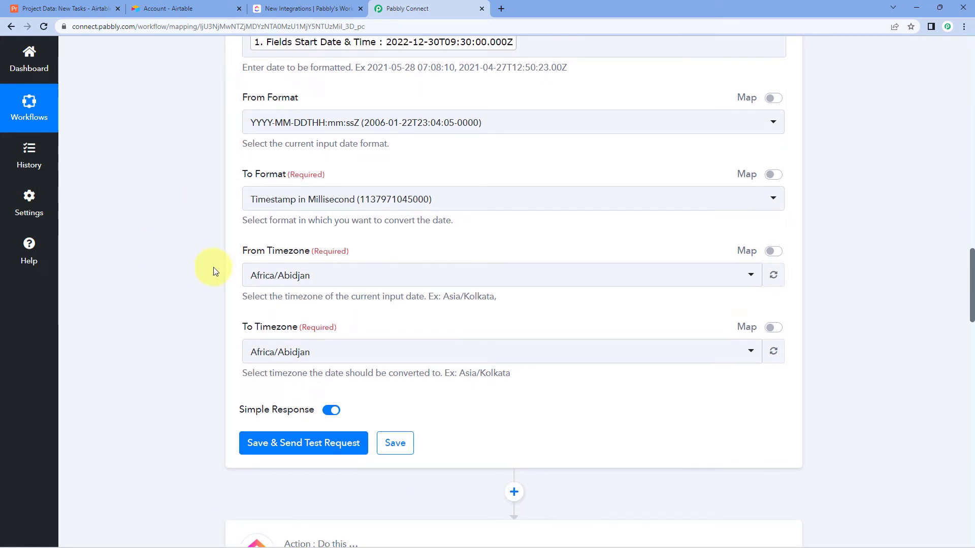
{"action": "left_click", "coordinate": [323, 280]}
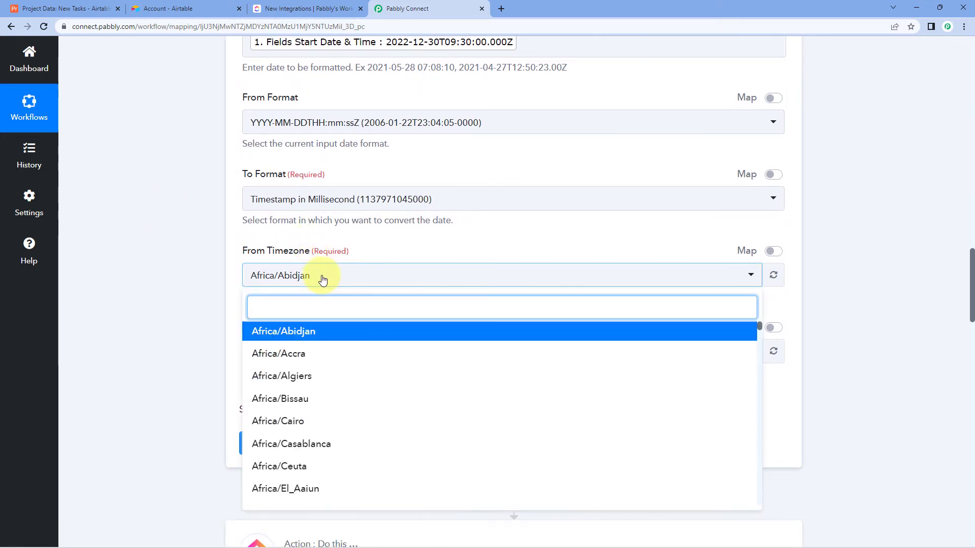
{"action": "type", "text": "UTC"}
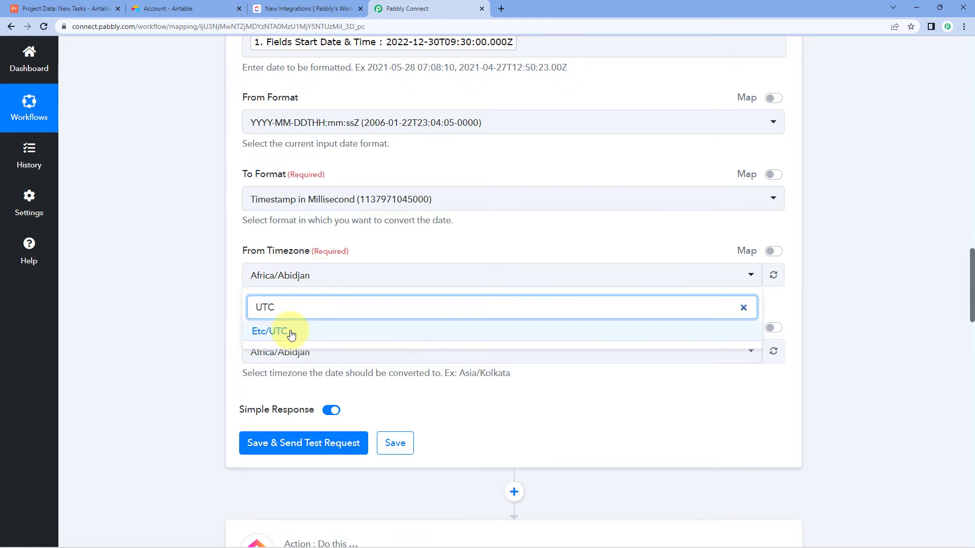
{"action": "left_click", "coordinate": [291, 333]}
{"action": "scroll", "coordinate": [310, 243], "scroll_direction": "down", "scroll_amount": 1}
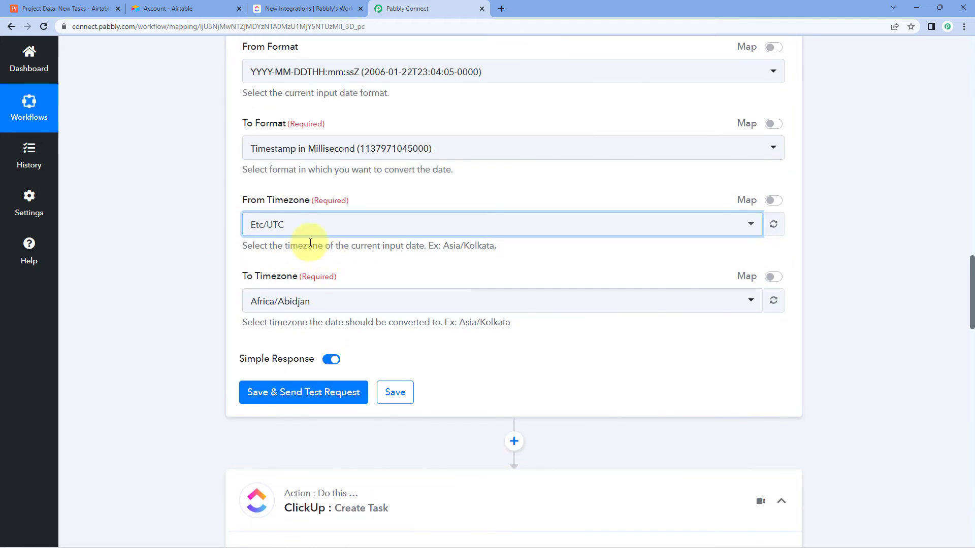
{"action": "left_click", "coordinate": [309, 312]}
{"action": "type", "text": "kol"}
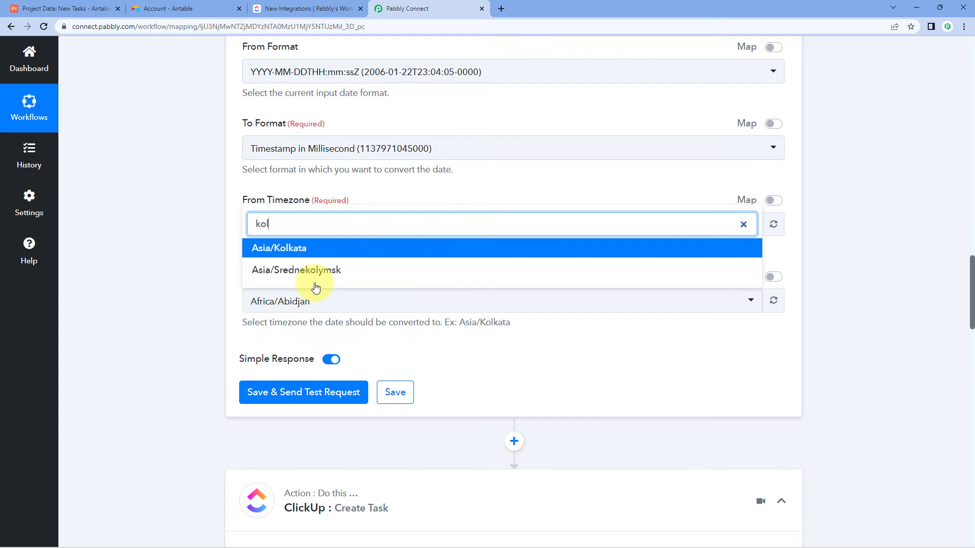
{"action": "left_click", "coordinate": [314, 253]}
{"action": "left_click", "coordinate": [352, 261]}
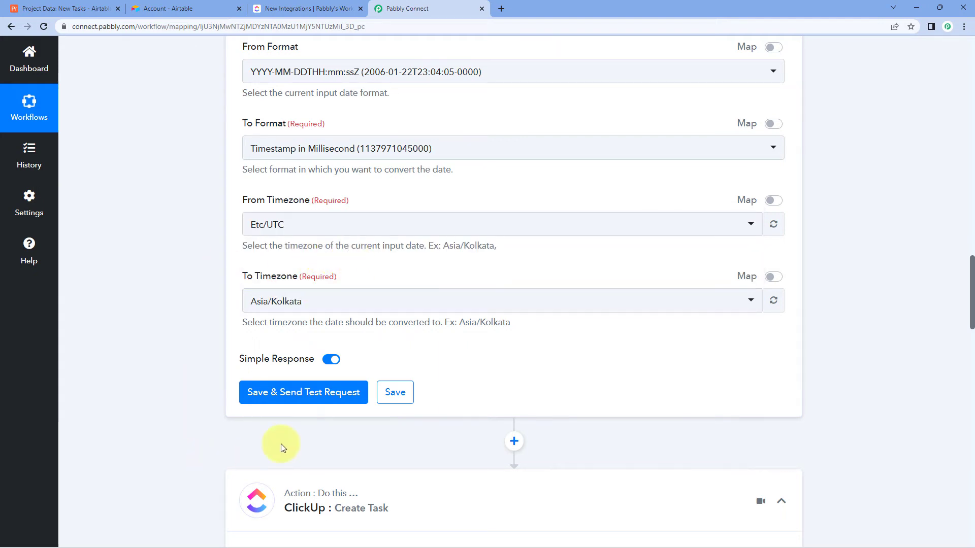
Step: Save the Date/Time Formatter action, send a test request and check the converted start date in the response
{"action": "left_click", "coordinate": [283, 395]}
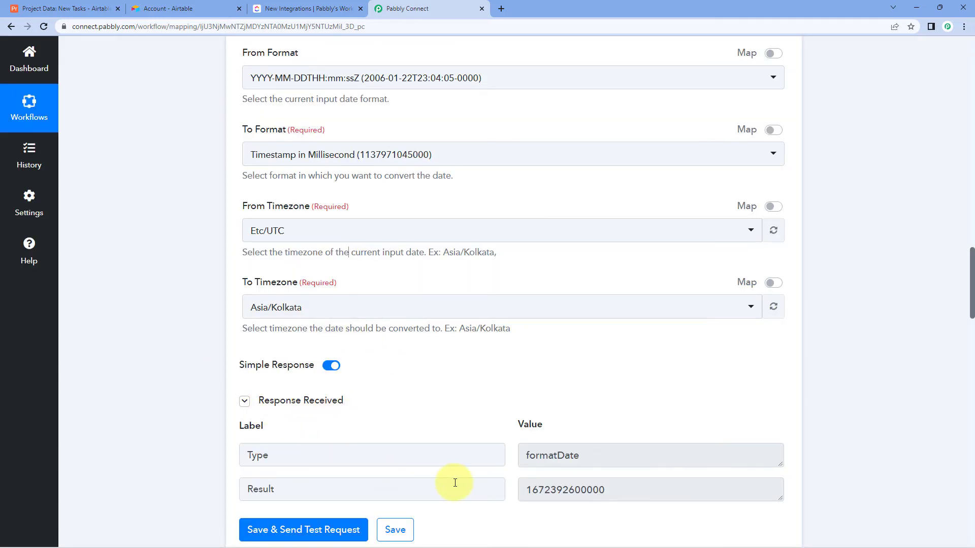
{"action": "mouse_move", "coordinate": [523, 492]}
{"action": "left_mouse_down"}
{"action": "mouse_move", "coordinate": [616, 491]}
{"action": "mouse_move", "coordinate": [522, 492]}
{"action": "left_mouse_up"}
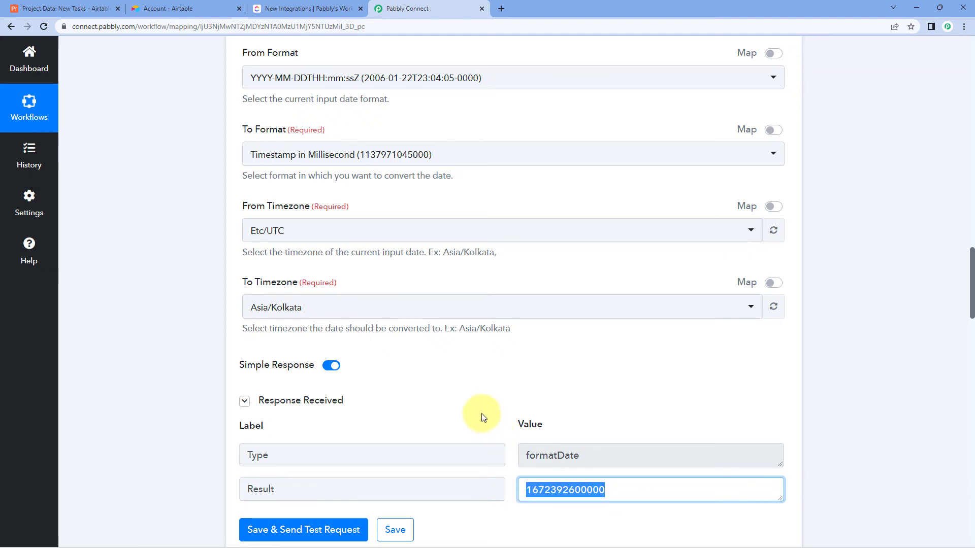
Step: Review the Date/Time Formatter's mapped start date together with its format and timezone settings
{"action": "scroll", "coordinate": [481, 417], "scroll_direction": "up", "scroll_amount": 2}
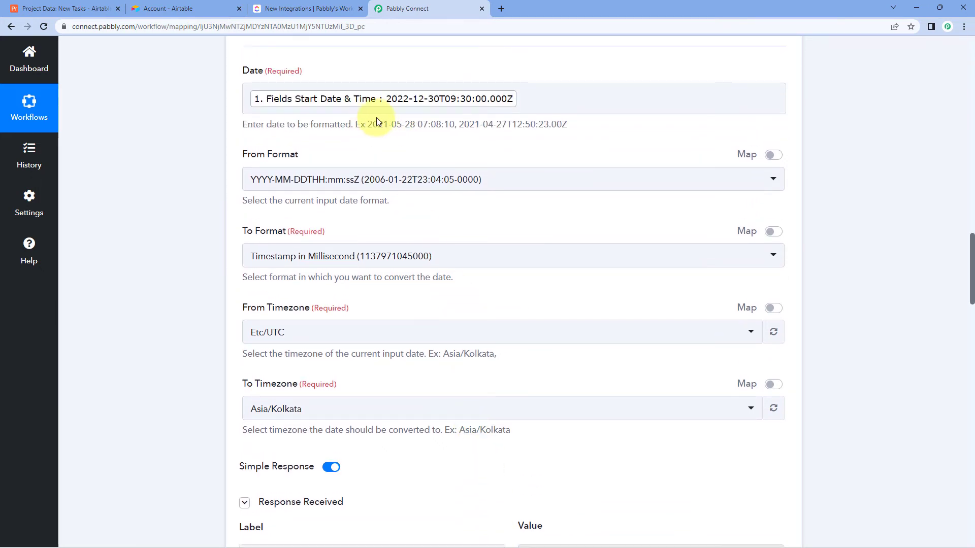
{"action": "left_click", "coordinate": [526, 113]}
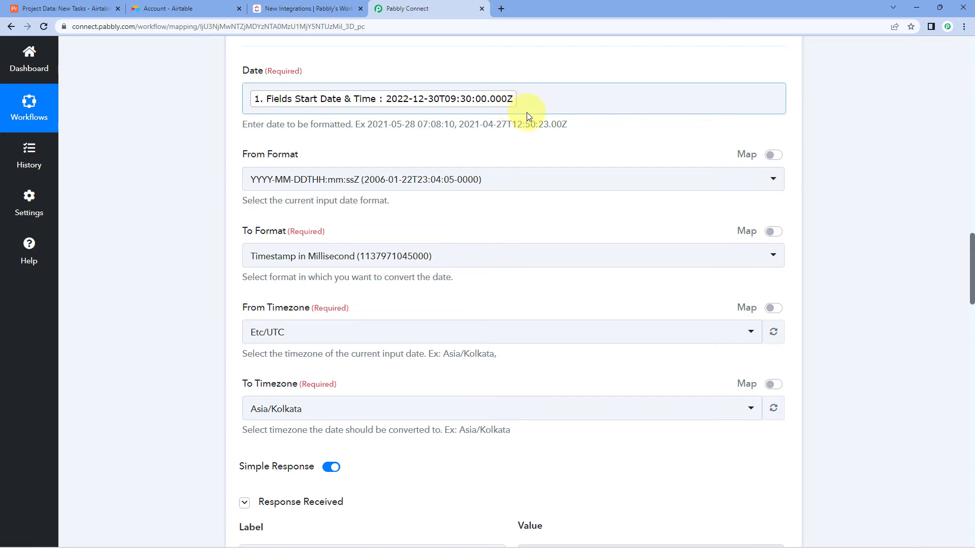
{"action": "left_click", "coordinate": [496, 123]}
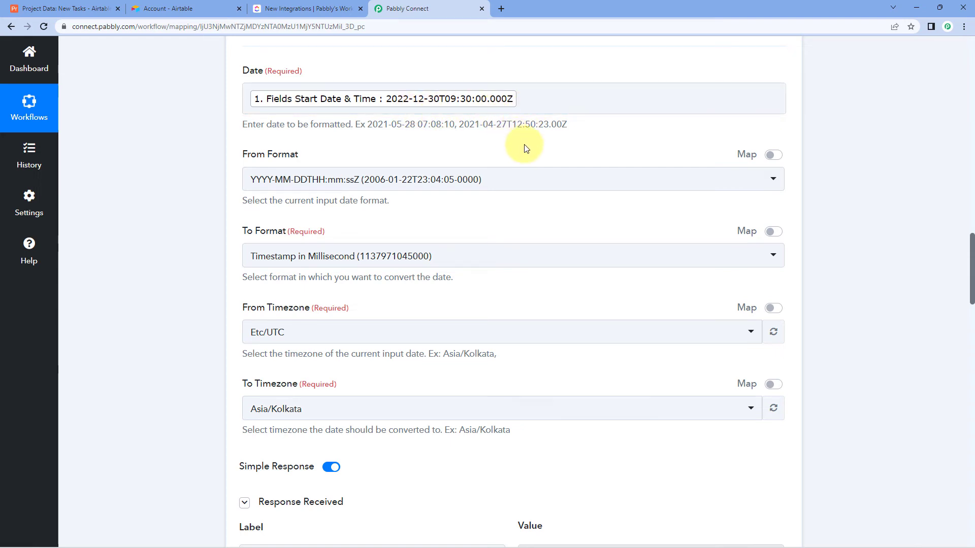
{"action": "scroll", "coordinate": [525, 153], "scroll_direction": "up", "scroll_amount": 1}
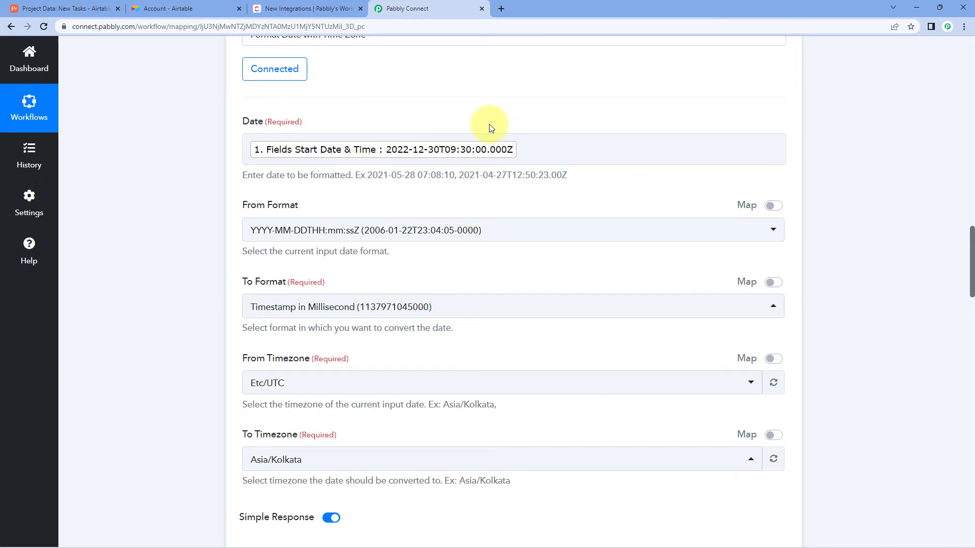
{"action": "scroll", "coordinate": [491, 128], "scroll_direction": "up", "scroll_amount": 4}
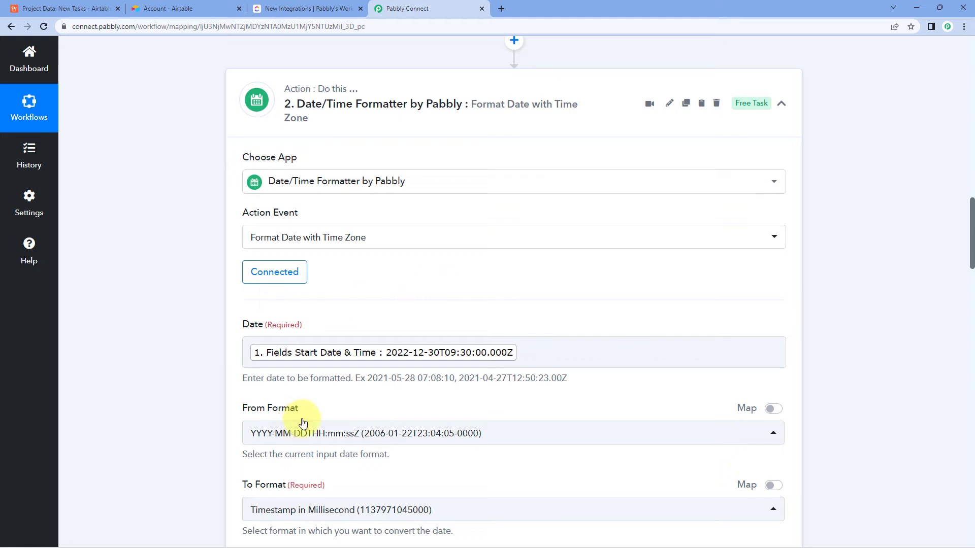
{"action": "scroll", "coordinate": [396, 231], "scroll_direction": "down", "scroll_amount": 1}
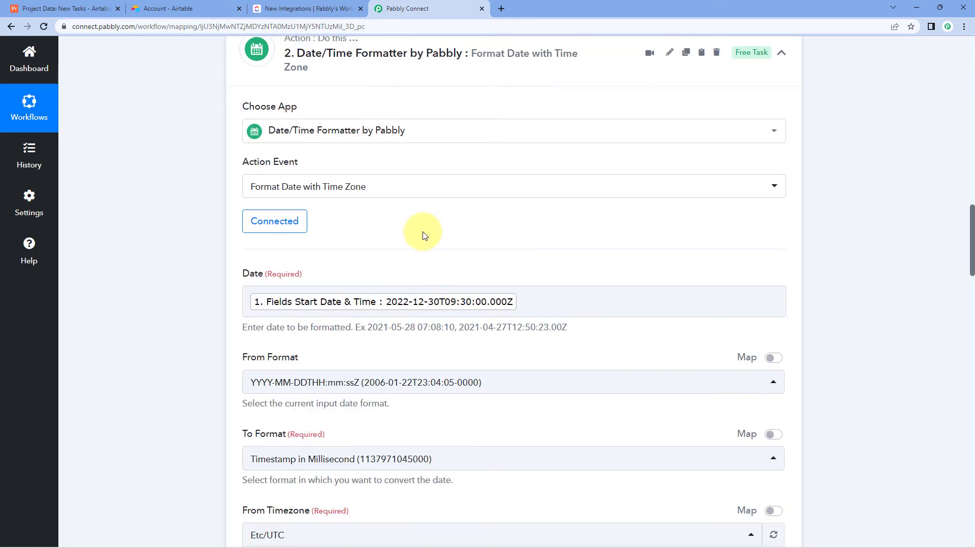
{"action": "left_click", "coordinate": [308, 316]}
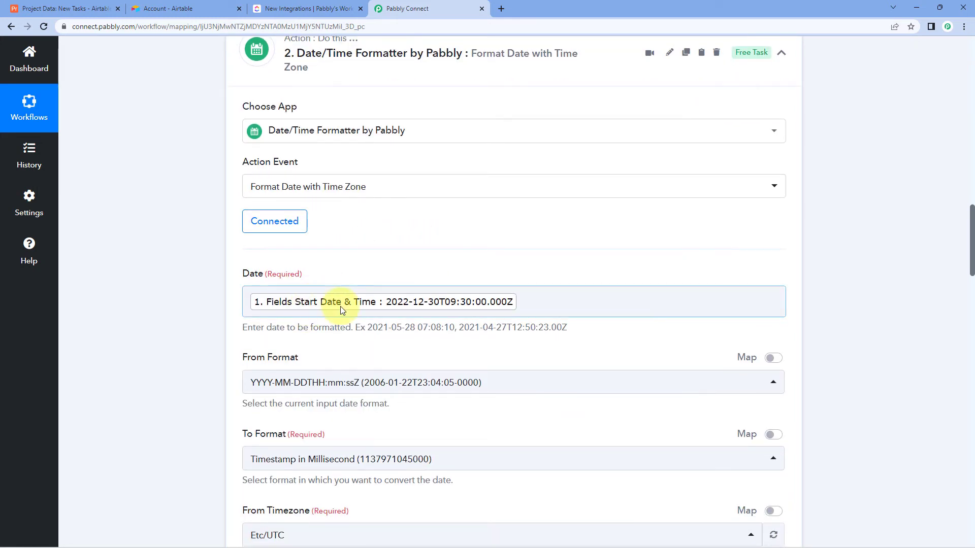
{"action": "left_click", "coordinate": [459, 267]}
{"action": "scroll", "coordinate": [453, 261], "scroll_direction": "up", "scroll_amount": 1}
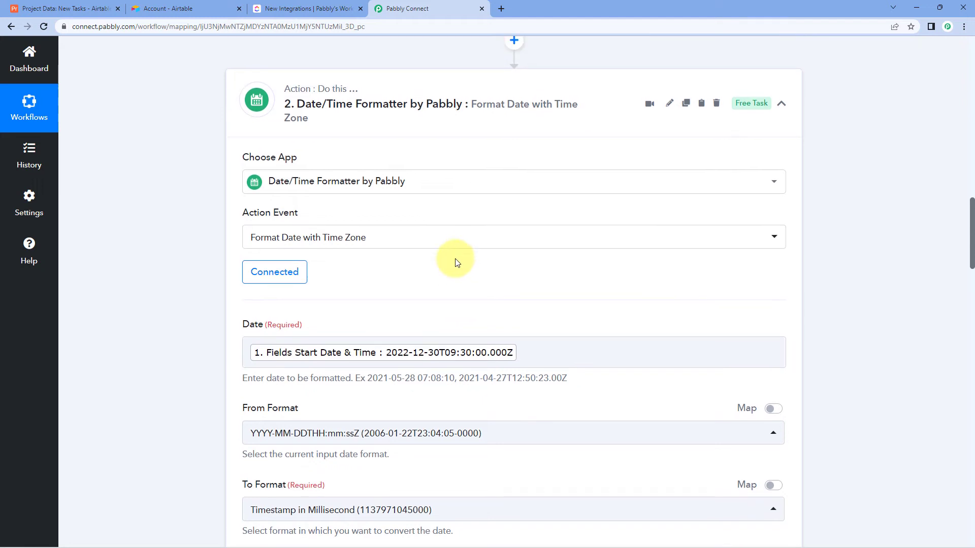
Step: Duplicate the Date/Time Formatter action directly below itself and collapse the original
{"action": "left_click", "coordinate": [687, 105]}
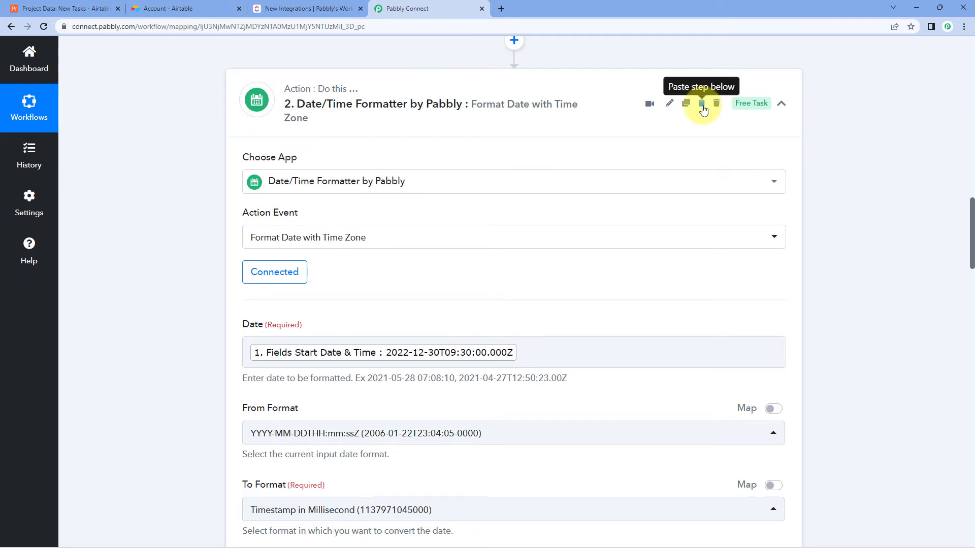
{"action": "left_click", "coordinate": [702, 105]}
{"action": "left_click", "coordinate": [590, 88]}
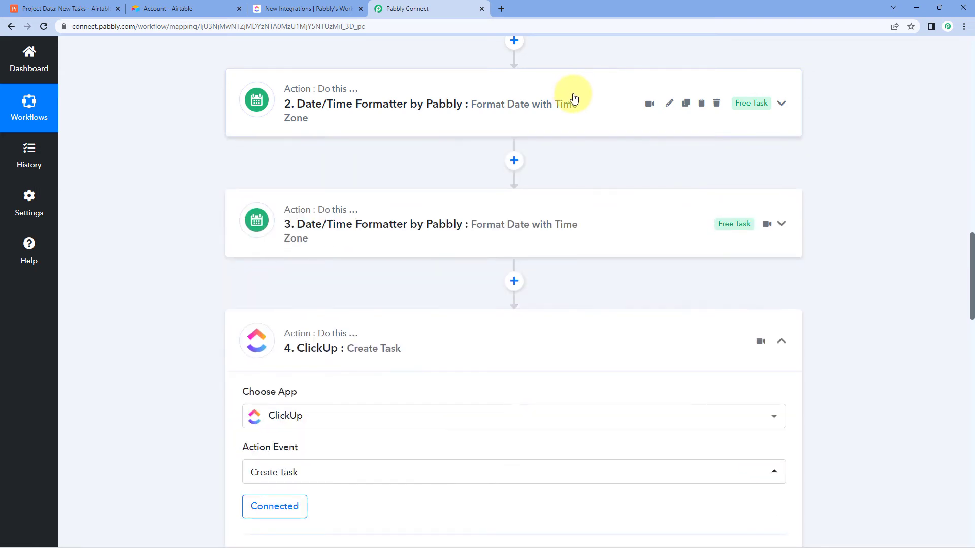
Step: In the copied Date/Time Formatter, replace the Date mapping with Fields End Date & Time from the Airtable record
{"action": "scroll", "coordinate": [450, 135], "scroll_direction": "down", "scroll_amount": 1}
{"action": "left_click", "coordinate": [449, 158]}
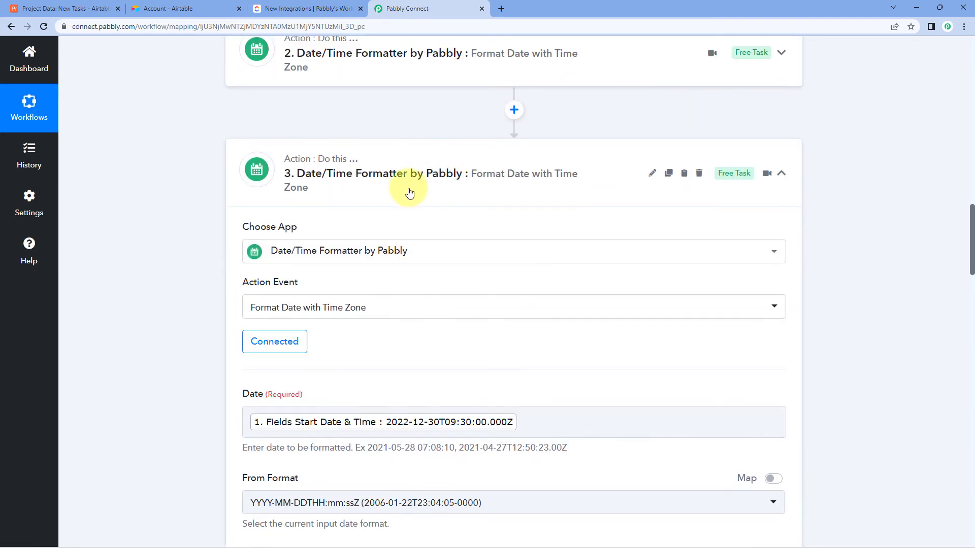
{"action": "scroll", "coordinate": [416, 192], "scroll_direction": "down", "scroll_amount": 2}
{"action": "scroll", "coordinate": [477, 208], "scroll_direction": "down", "scroll_amount": 1}
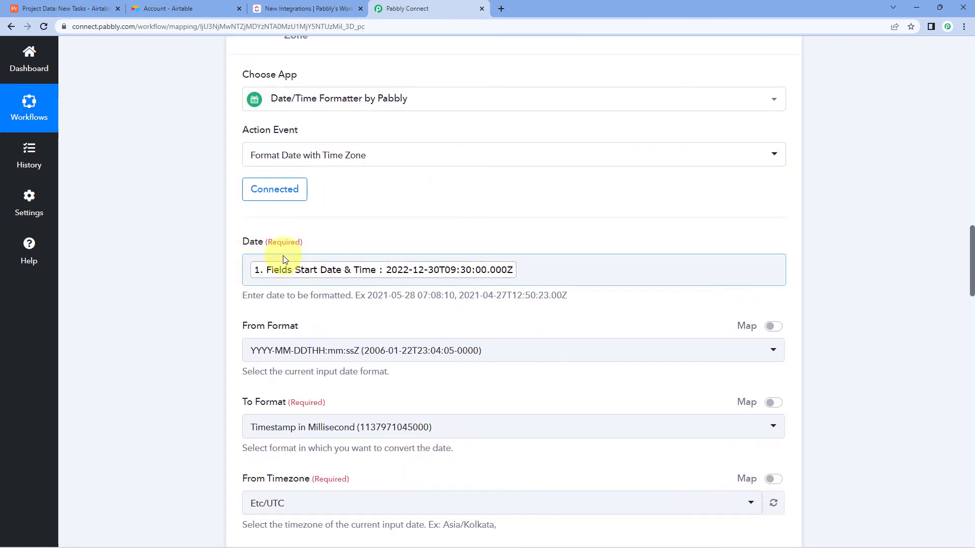
{"action": "left_click", "coordinate": [551, 272]}
{"action": "key", "text": "BackSpace"}
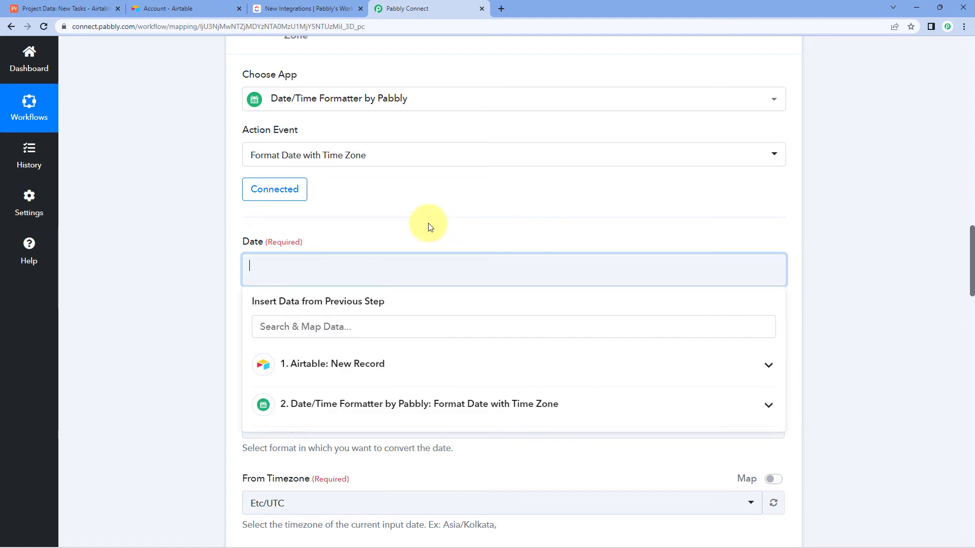
{"action": "scroll", "coordinate": [178, 266], "scroll_direction": "down", "scroll_amount": 2}
{"action": "left_click", "coordinate": [370, 260]}
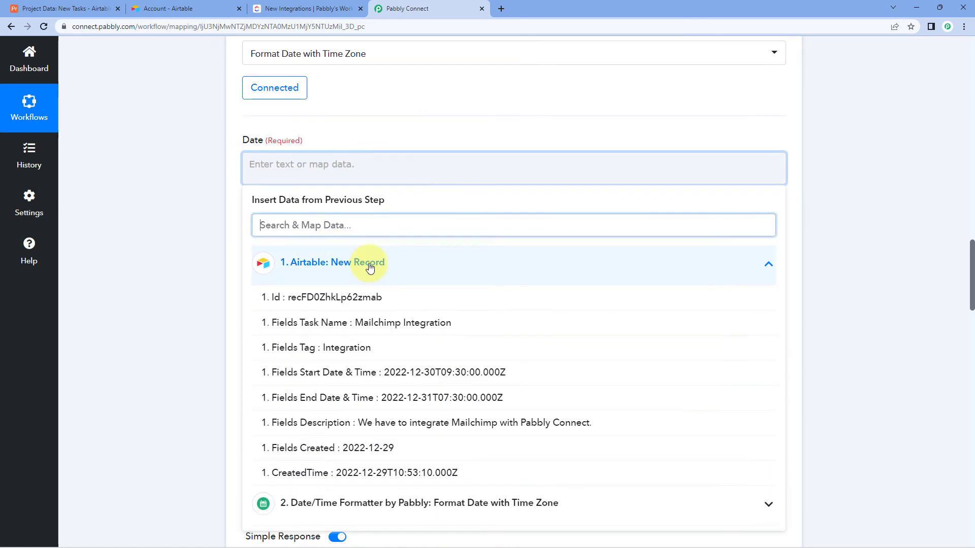
{"action": "left_click", "coordinate": [344, 399]}
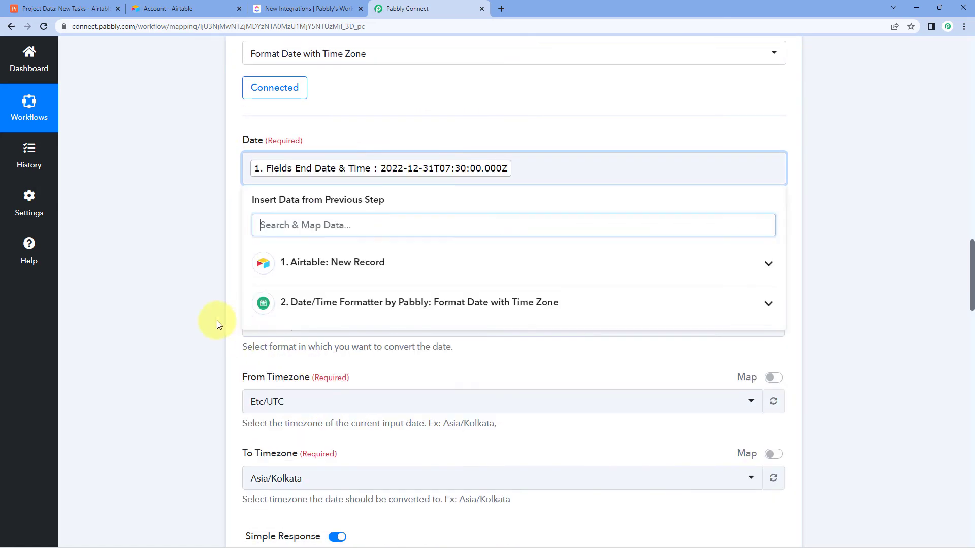
{"action": "left_click", "coordinate": [192, 313]}
Step: Save the second Date/Time Formatter, send a test request and collapse the action
{"action": "scroll", "coordinate": [200, 318], "scroll_direction": "down", "scroll_amount": 5}
{"action": "left_click", "coordinate": [341, 401]}
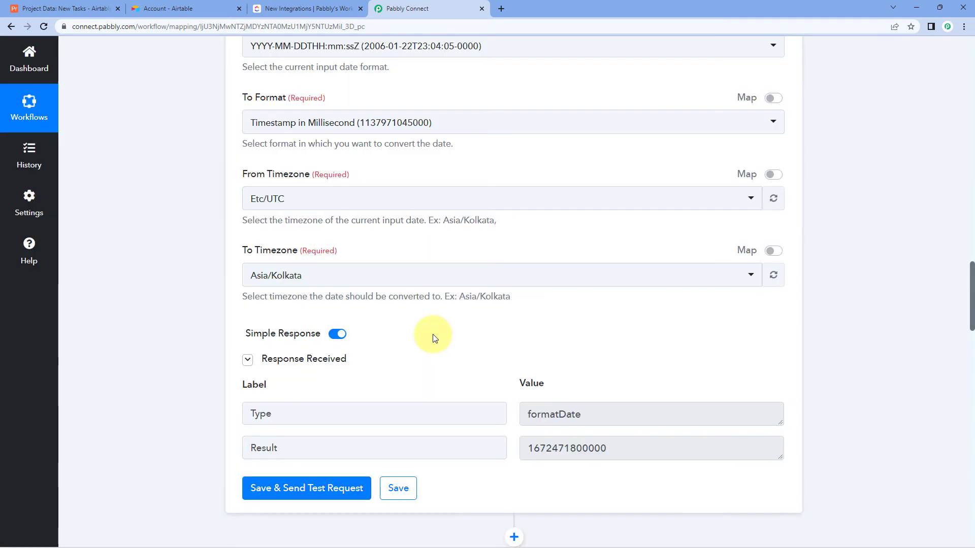
{"action": "scroll", "coordinate": [515, 217], "scroll_direction": "up", "scroll_amount": 9}
{"action": "left_click", "coordinate": [539, 175]}
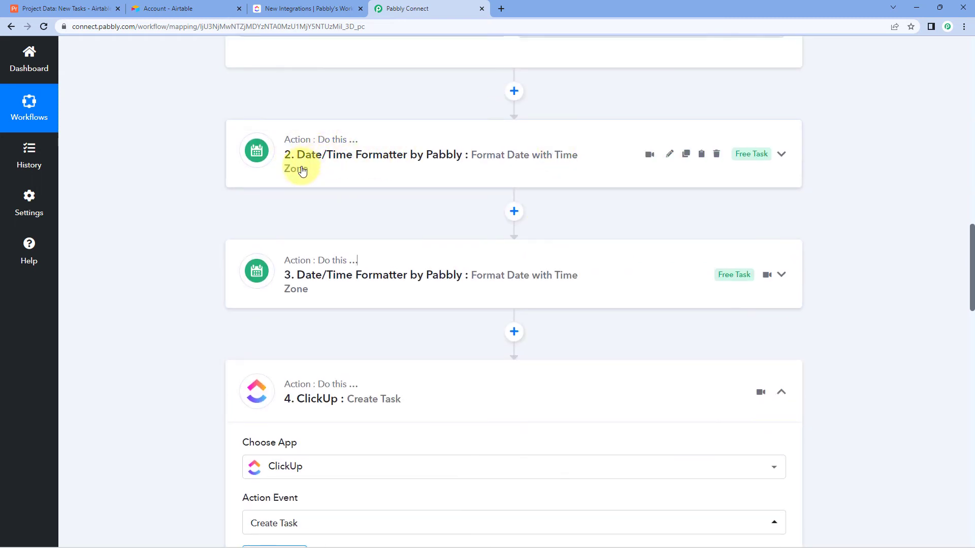
Step: Examine the mapped date and converted timestamp in both Date/Time Formatter actions, first for the start date and then for the end date
{"action": "left_click", "coordinate": [403, 160]}
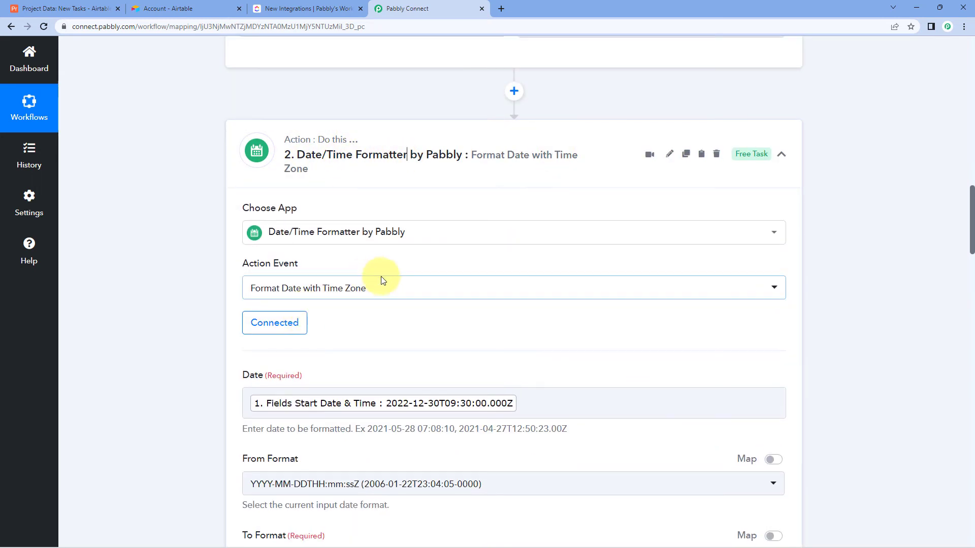
{"action": "scroll", "coordinate": [484, 299], "scroll_direction": "down", "scroll_amount": 6}
{"action": "scroll", "coordinate": [554, 385], "scroll_direction": "down", "scroll_amount": 3}
{"action": "scroll", "coordinate": [555, 269], "scroll_direction": "up", "scroll_amount": 9}
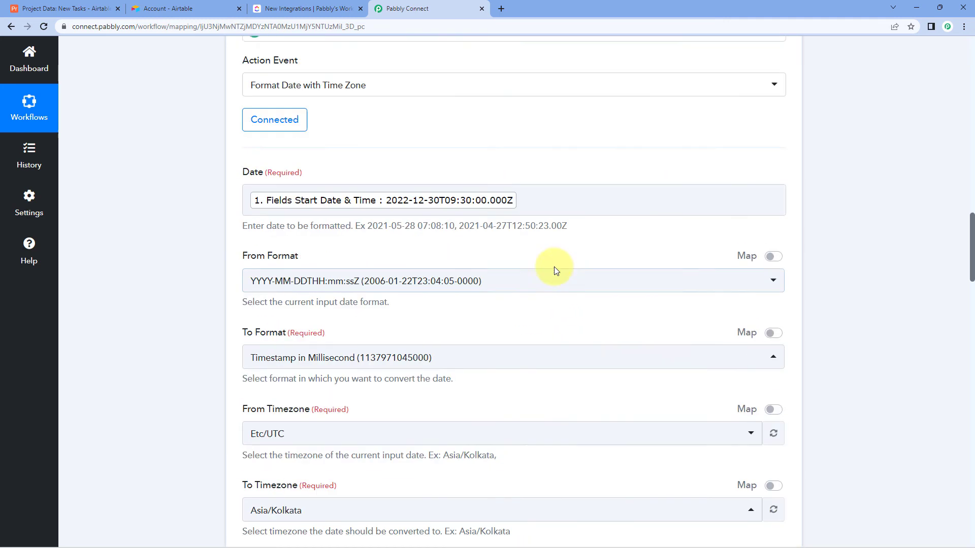
{"action": "left_click", "coordinate": [414, 131]}
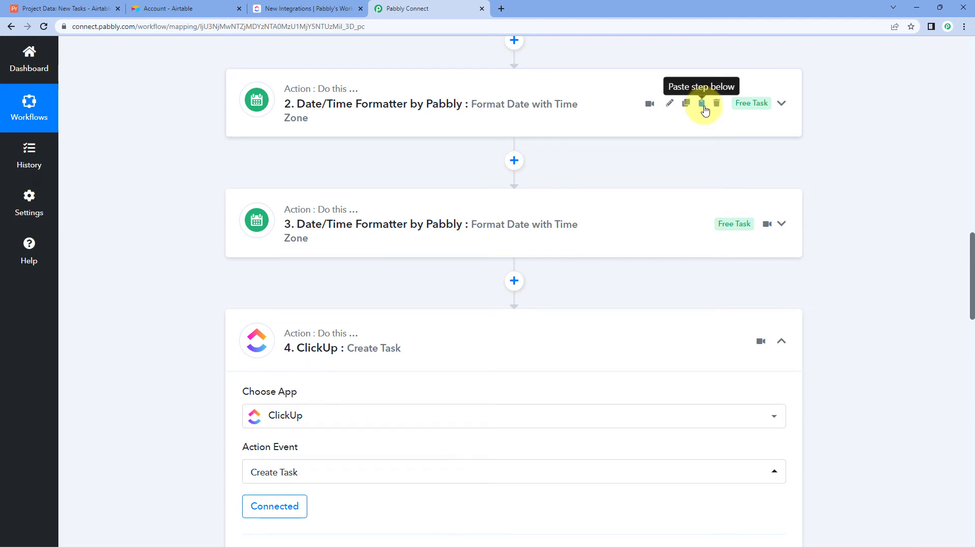
{"action": "left_click", "coordinate": [374, 234]}
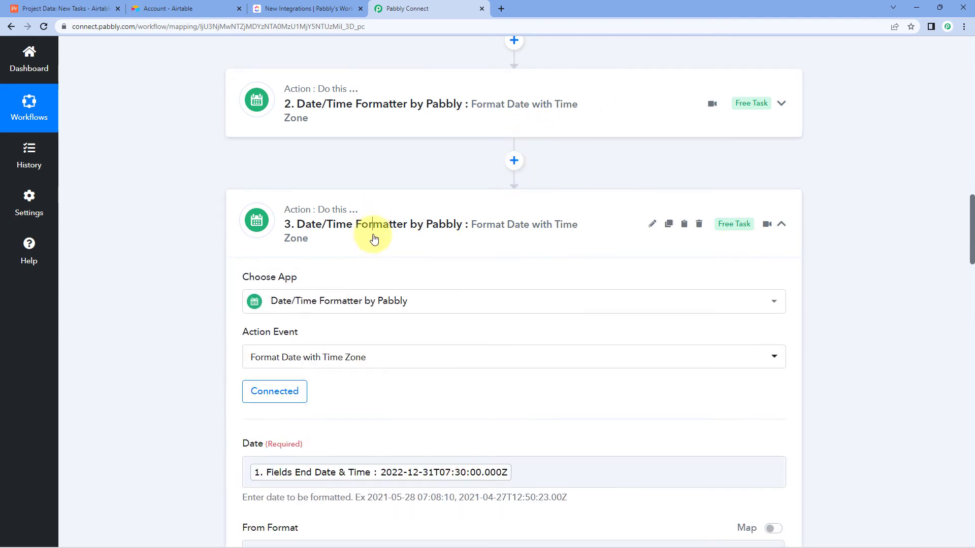
{"action": "scroll", "coordinate": [373, 237], "scroll_direction": "down", "scroll_amount": 4}
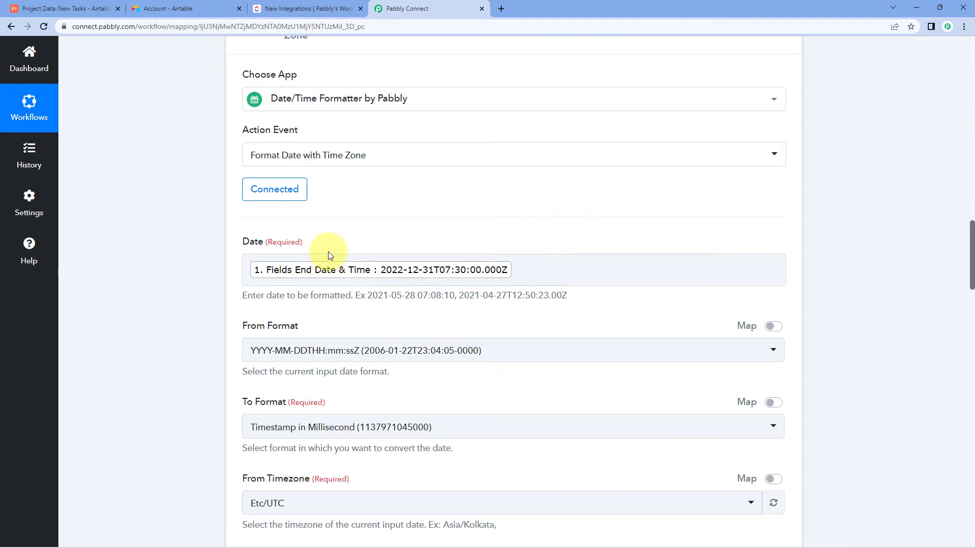
{"action": "scroll", "coordinate": [359, 250], "scroll_direction": "down", "scroll_amount": 9}
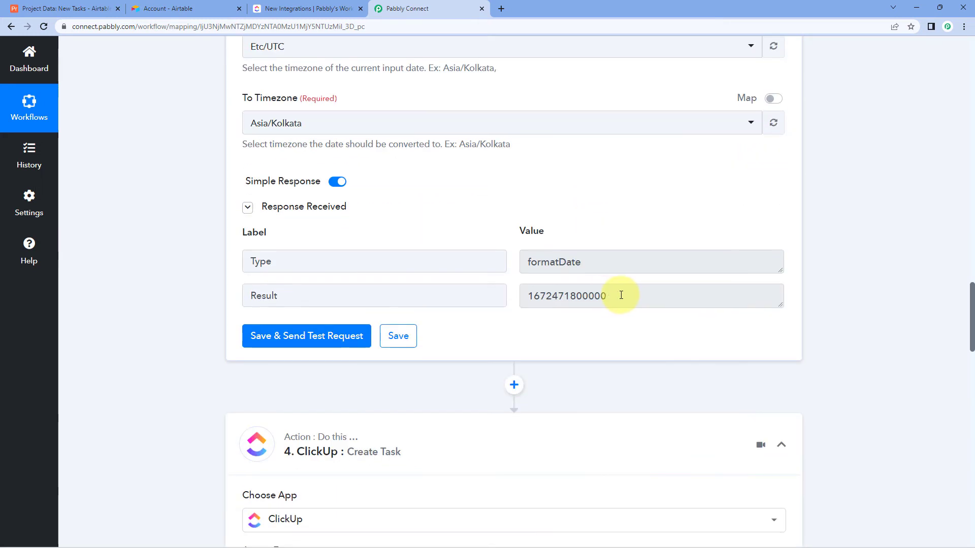
{"action": "left_click_drag", "start_coordinate": [620, 294], "coordinate": [506, 296]}
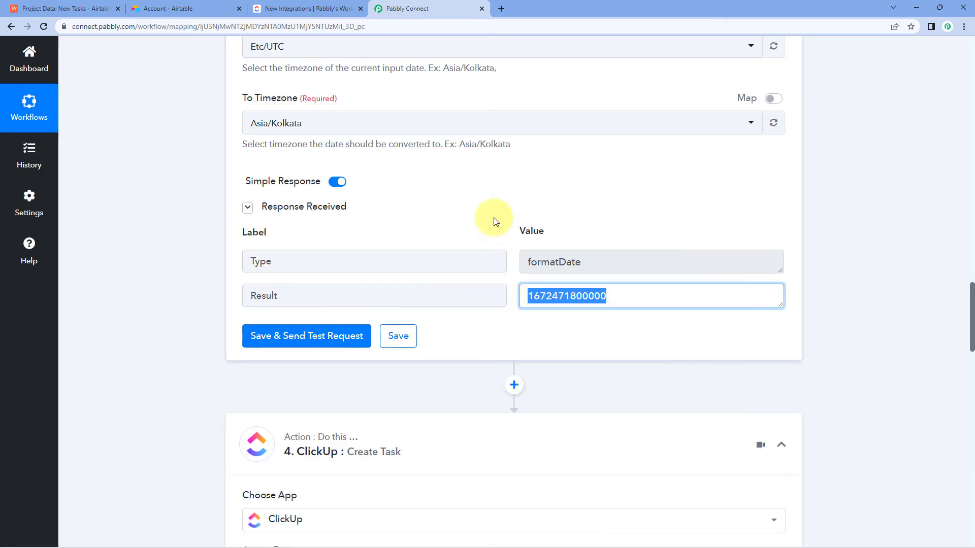
{"action": "scroll", "coordinate": [493, 221], "scroll_direction": "up", "scroll_amount": 10}
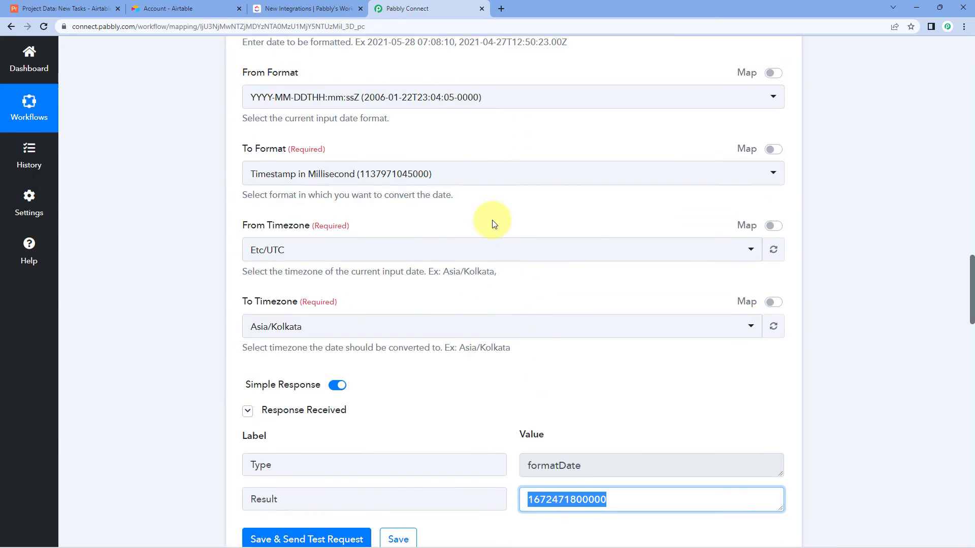
{"action": "left_click", "coordinate": [494, 68]}
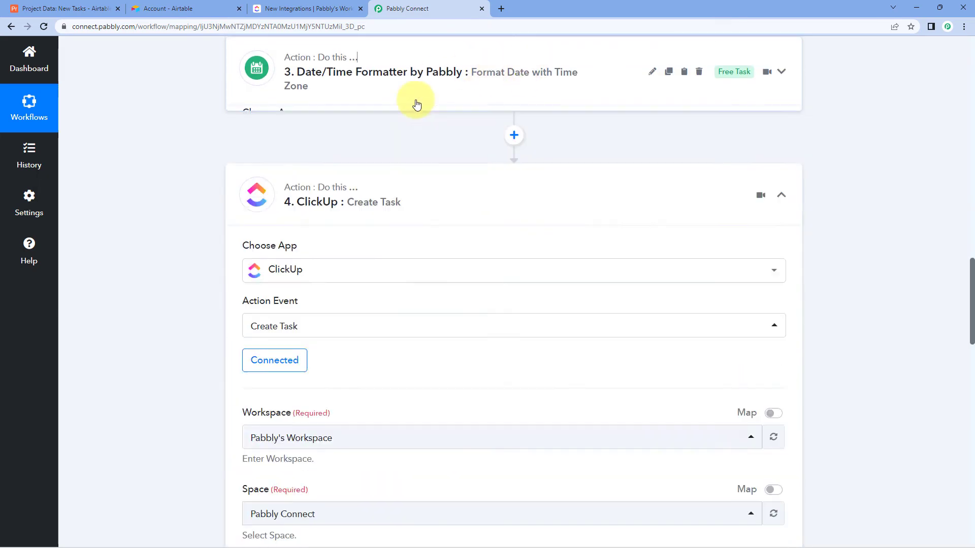
Step: Try to map data from a previous step to the Due Date of the ClickUp Create Task action
{"action": "scroll", "coordinate": [555, 235], "scroll_direction": "up", "scroll_amount": 4}
{"action": "scroll", "coordinate": [422, 293], "scroll_direction": "down", "scroll_amount": 7}
{"action": "scroll", "coordinate": [423, 293], "scroll_direction": "down", "scroll_amount": 15}
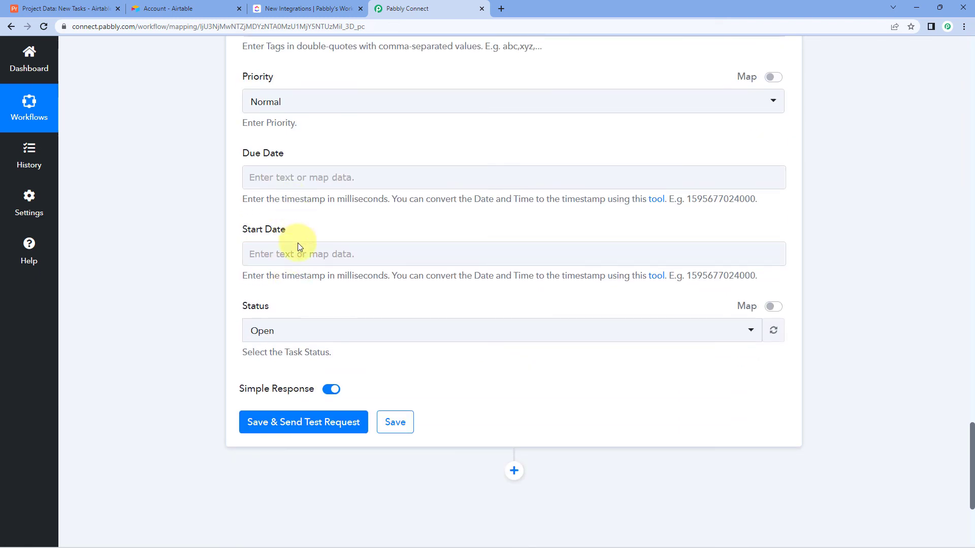
{"action": "left_click", "coordinate": [288, 188]}
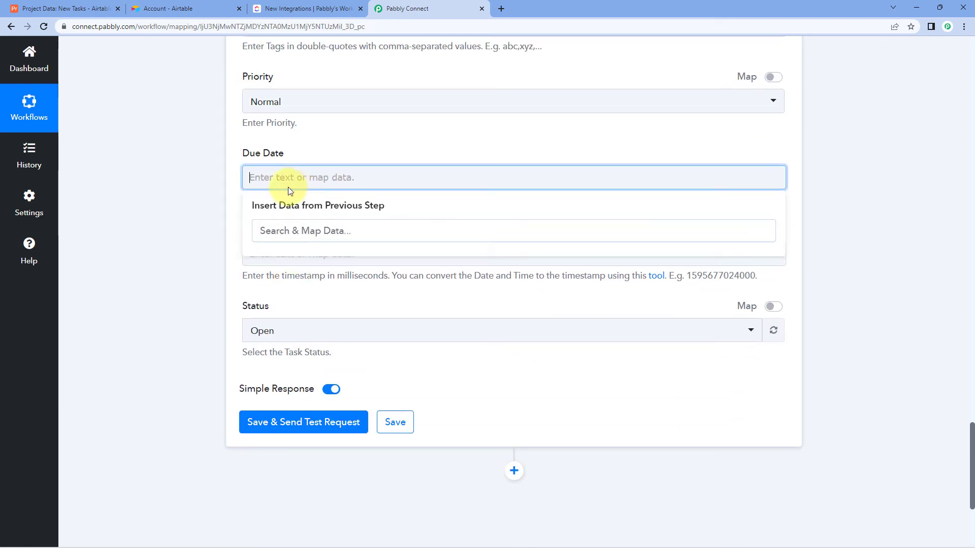
{"action": "left_click", "coordinate": [405, 150]}
{"action": "scroll", "coordinate": [436, 309], "scroll_direction": "up", "scroll_amount": 3}
{"action": "scroll", "coordinate": [435, 308], "scroll_direction": "up", "scroll_amount": 4}
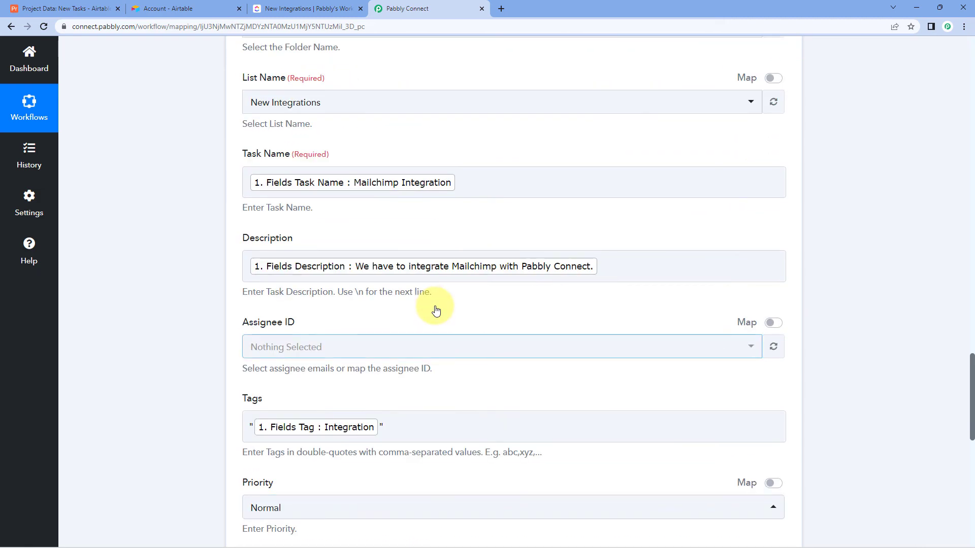
{"action": "scroll", "coordinate": [435, 308], "scroll_direction": "down", "scroll_amount": 5}
{"action": "left_click", "coordinate": [300, 282]}
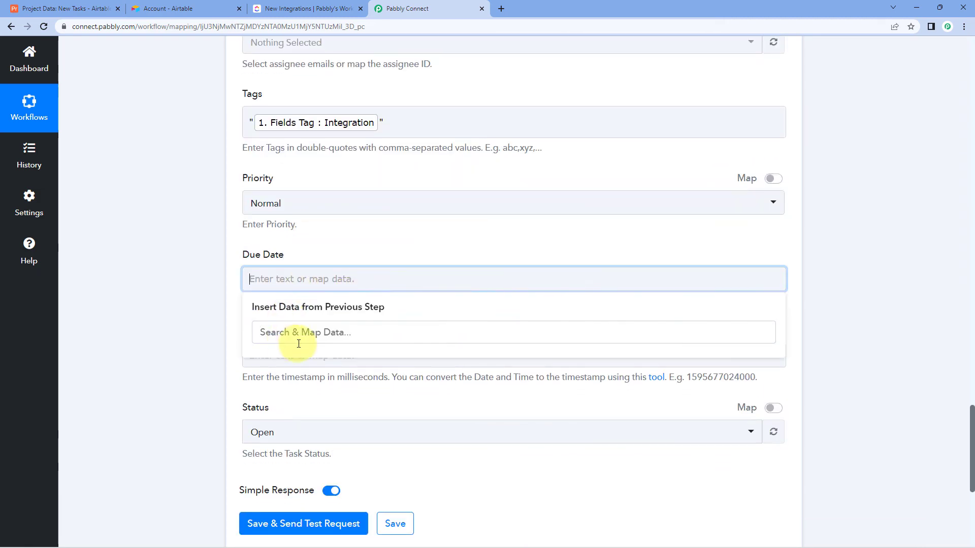
{"action": "left_click", "coordinate": [402, 246]}
Step: Save the existing connection ClickUp #28 again for the Create Task action and check its reloaded fields
{"action": "scroll", "coordinate": [403, 254], "scroll_direction": "up", "scroll_amount": 5}
{"action": "scroll", "coordinate": [402, 274], "scroll_direction": "up", "scroll_amount": 11}
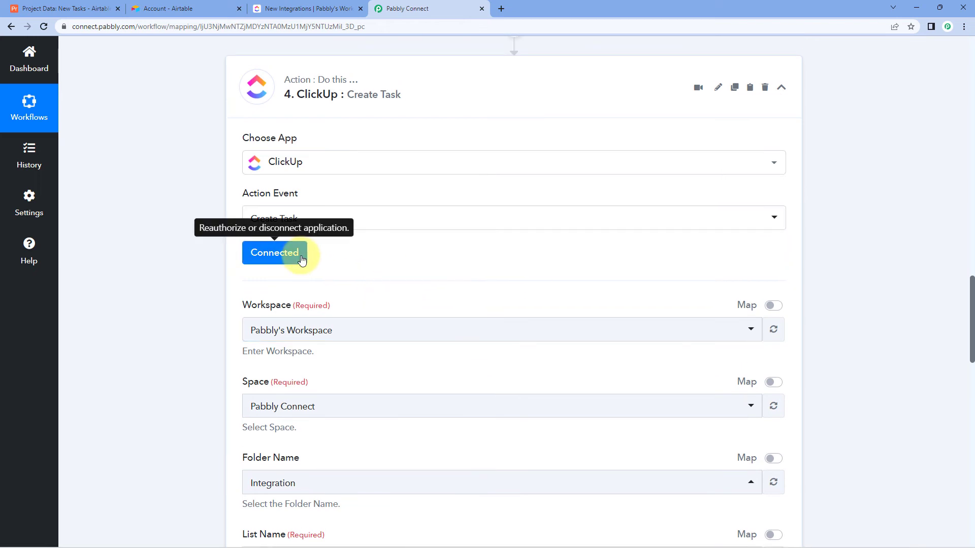
{"action": "left_click", "coordinate": [301, 258]}
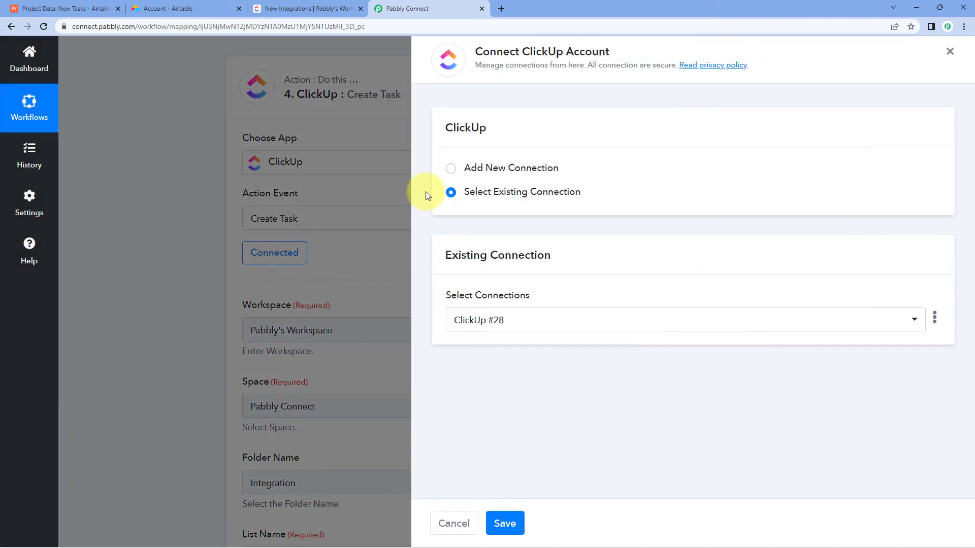
{"action": "left_click", "coordinate": [505, 520]}
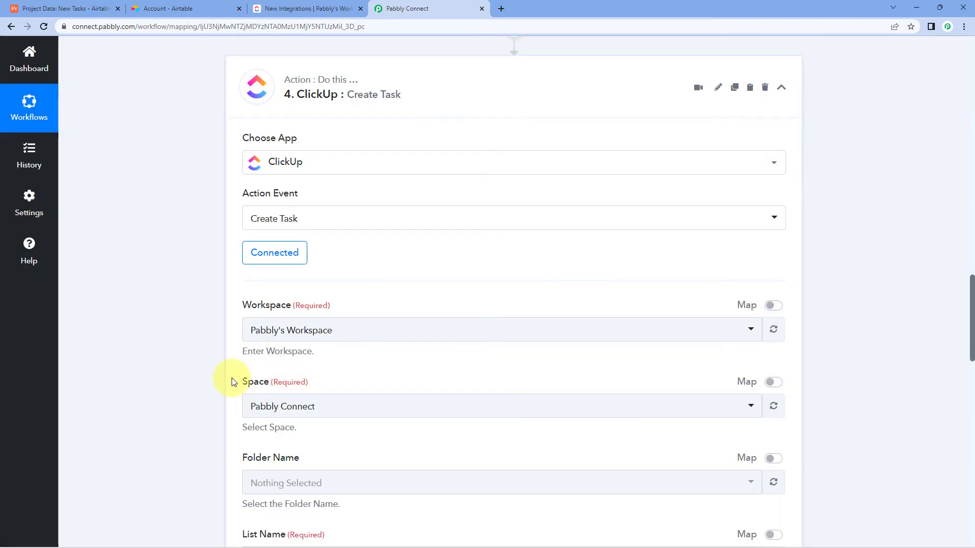
{"action": "scroll", "coordinate": [223, 316], "scroll_direction": "down", "scroll_amount": 1}
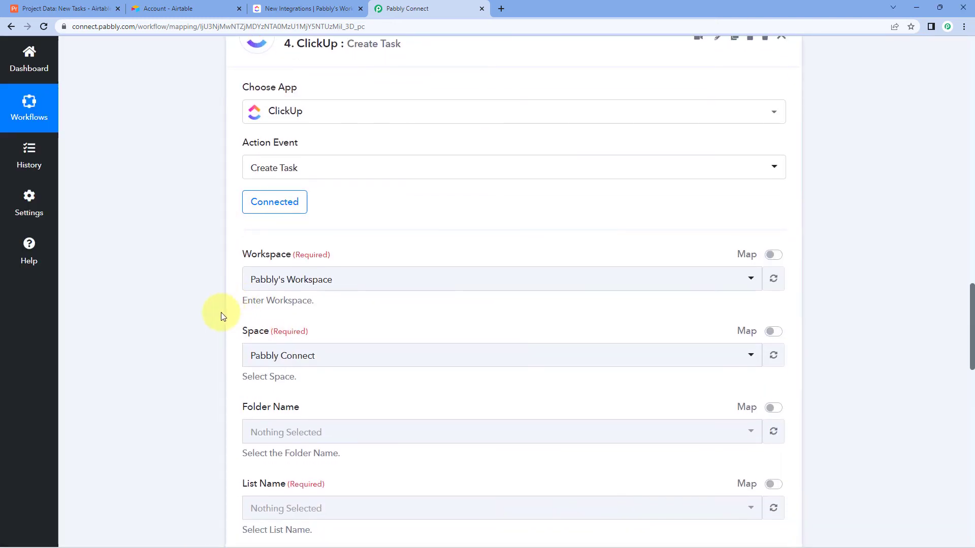
{"action": "scroll", "coordinate": [366, 228], "scroll_direction": "down", "scroll_amount": 3}
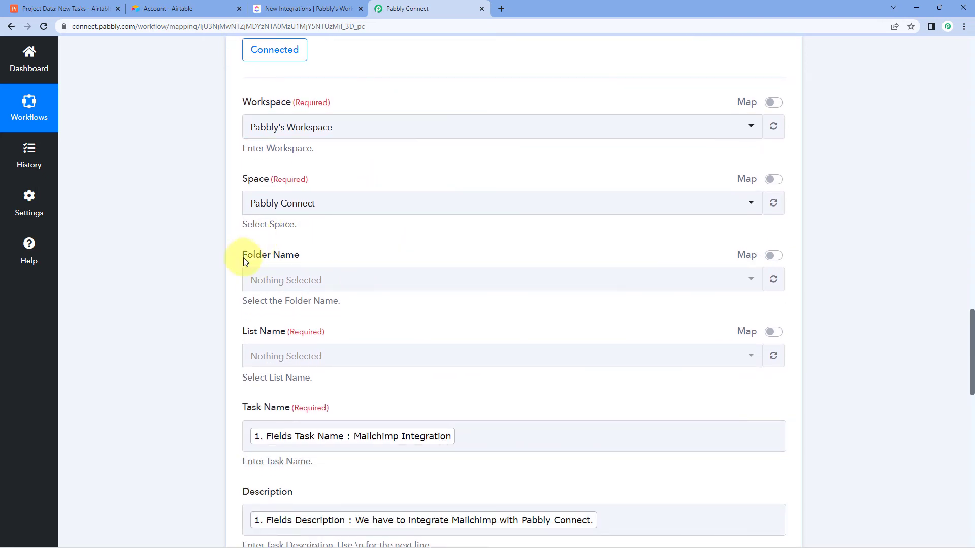
Step: Reload the spaces for the Create Task action, keep the Integration folder and choose New Integrations as the list name
{"action": "left_click", "coordinate": [773, 202]}
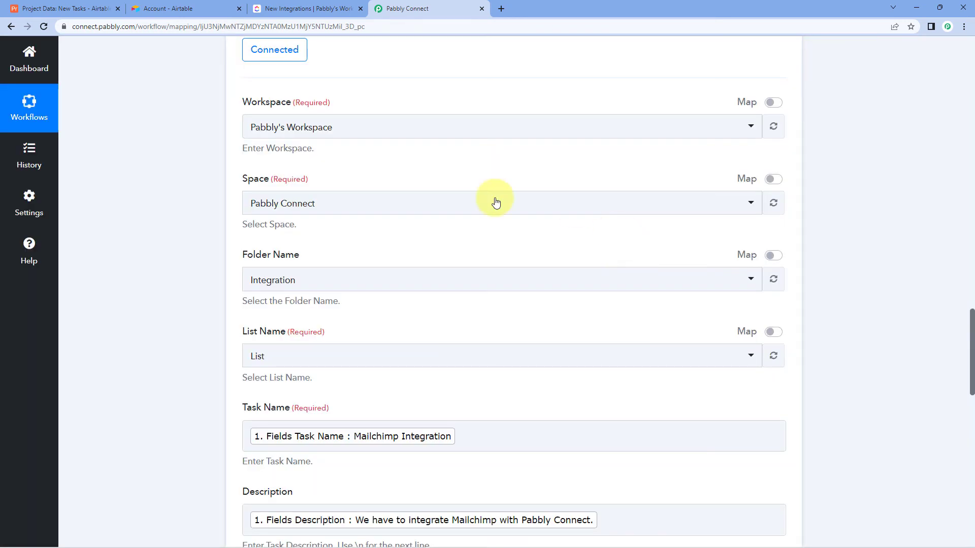
{"action": "left_click", "coordinate": [317, 276]}
{"action": "left_click", "coordinate": [206, 277]}
{"action": "scroll", "coordinate": [268, 277], "scroll_direction": "down", "scroll_amount": 2}
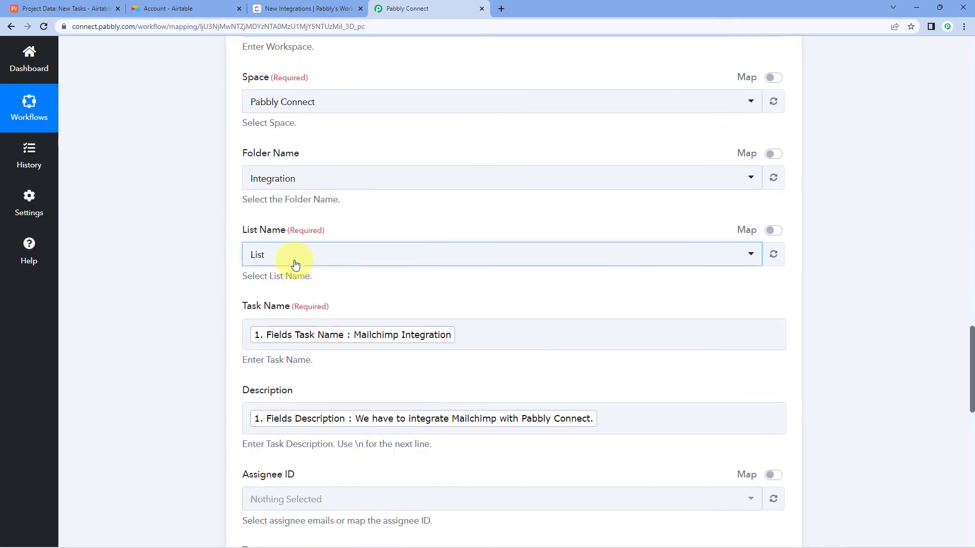
{"action": "left_click", "coordinate": [292, 260]}
{"action": "left_click", "coordinate": [285, 336]}
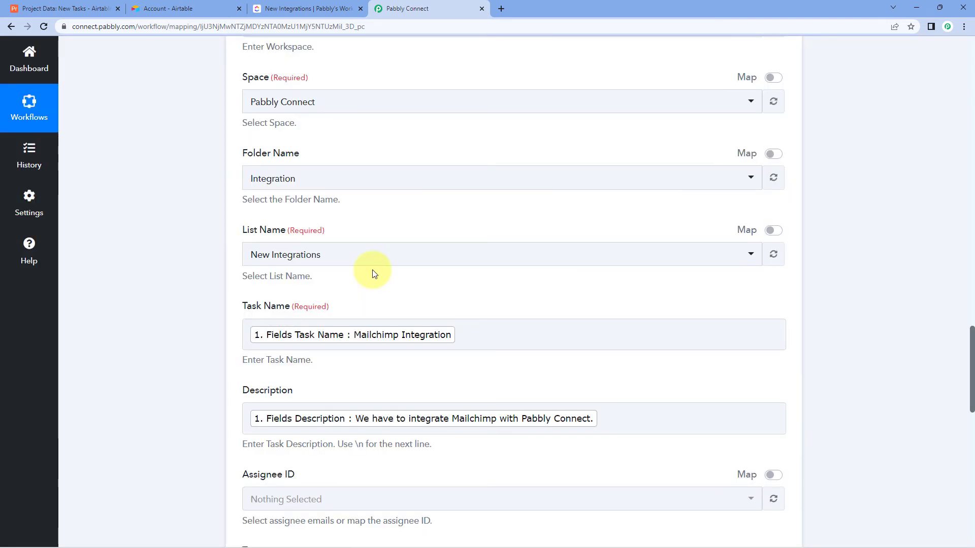
Step: Map the Start Date of the ClickUp task to the Result of the step 2 Date/Time Formatter
{"action": "scroll", "coordinate": [196, 285], "scroll_direction": "down", "scroll_amount": 5}
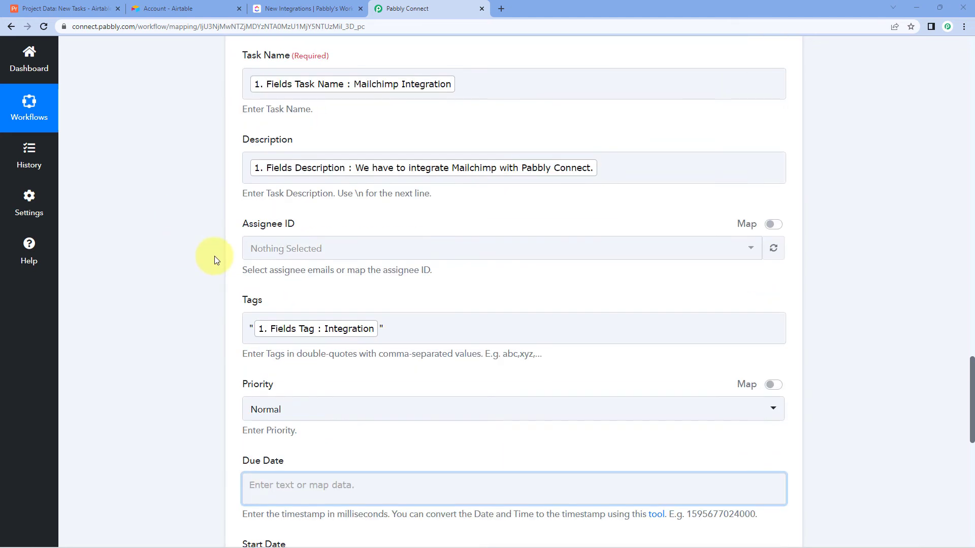
{"action": "scroll", "coordinate": [208, 258], "scroll_direction": "down", "scroll_amount": 3}
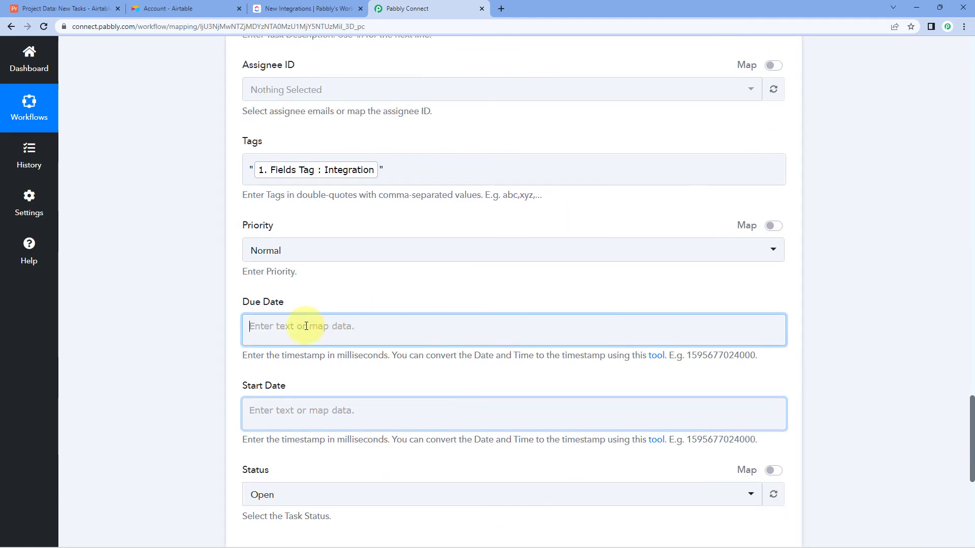
{"action": "left_click", "coordinate": [284, 412]}
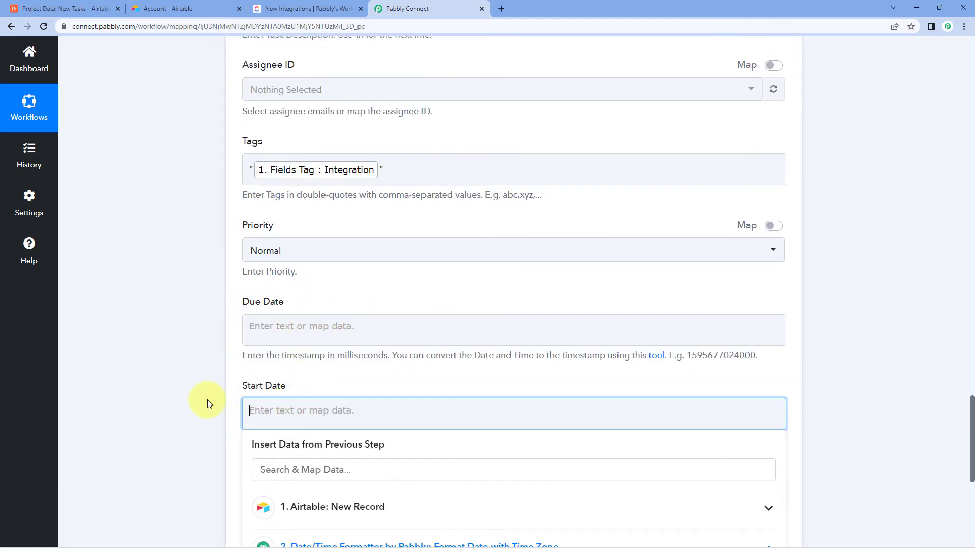
{"action": "scroll", "coordinate": [207, 400], "scroll_direction": "down", "scroll_amount": 2}
{"action": "left_click", "coordinate": [309, 300]}
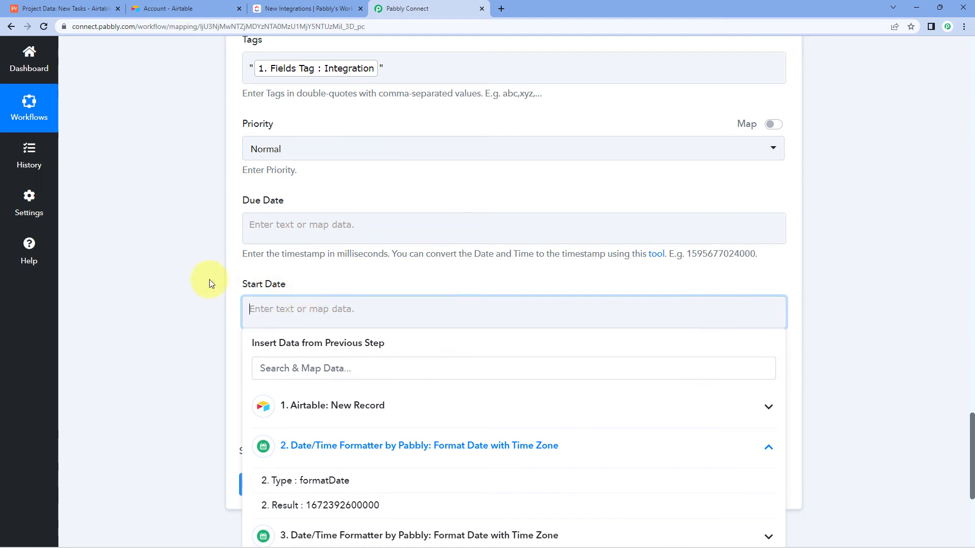
{"action": "scroll", "coordinate": [209, 283], "scroll_direction": "down", "scroll_amount": 2}
{"action": "left_click", "coordinate": [335, 347]}
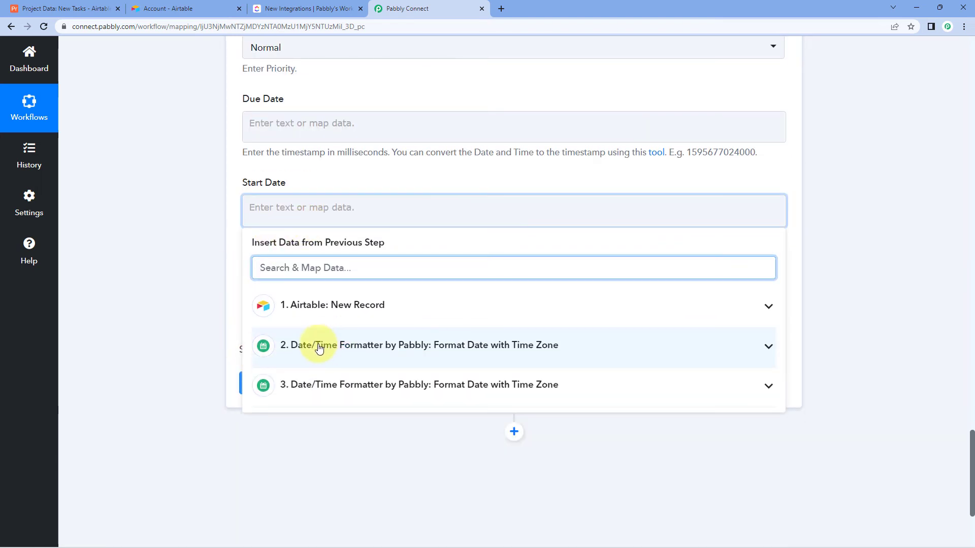
{"action": "left_click", "coordinate": [305, 350]}
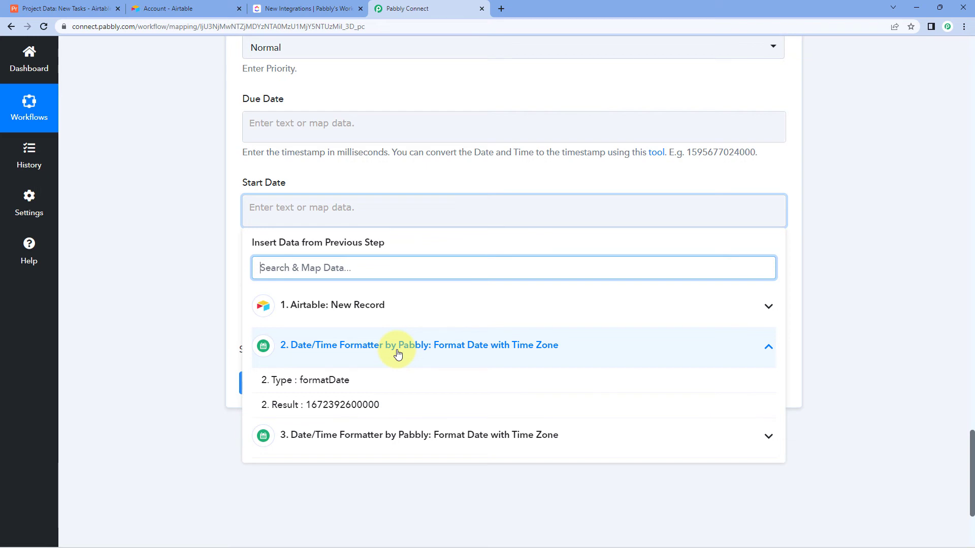
{"action": "left_click", "coordinate": [330, 410]}
{"action": "left_click", "coordinate": [241, 213]}
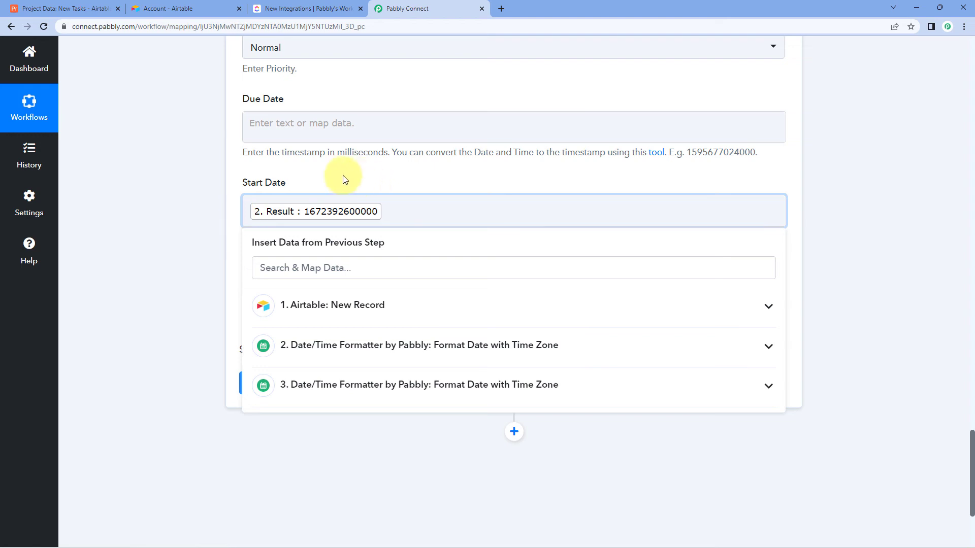
{"action": "left_click", "coordinate": [376, 184]}
Step: Map the Due Date of the ClickUp task to the Result of the step 3 Date/Time Formatter
{"action": "left_click", "coordinate": [323, 125]}
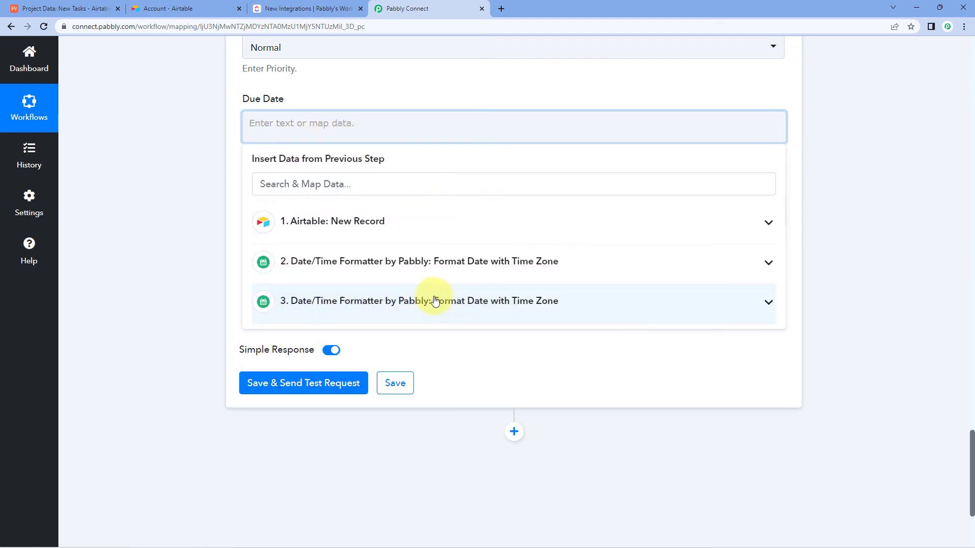
{"action": "left_click", "coordinate": [401, 302]}
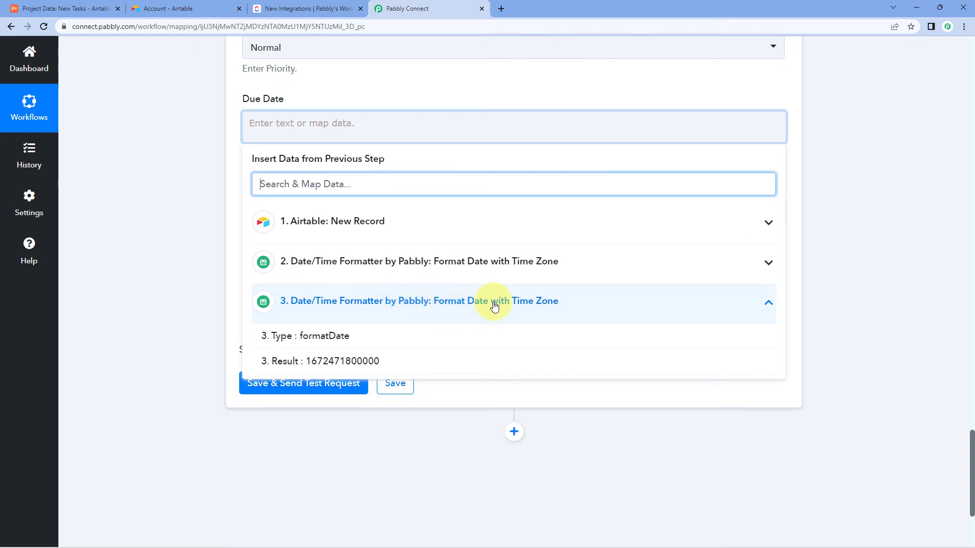
{"action": "left_click", "coordinate": [362, 363]}
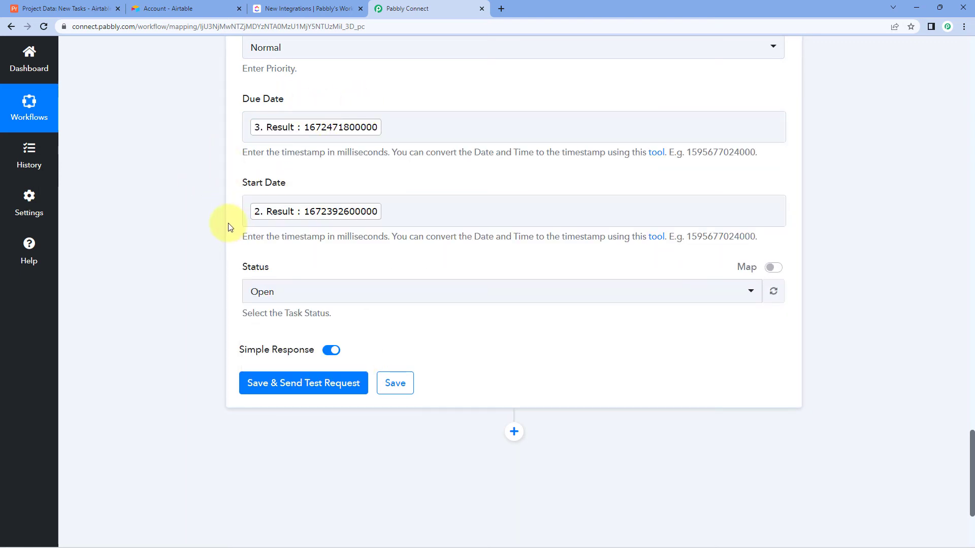
Step: Choose Open as the Status of the ClickUp task
{"action": "scroll", "coordinate": [228, 227], "scroll_direction": "down", "scroll_amount": 1}
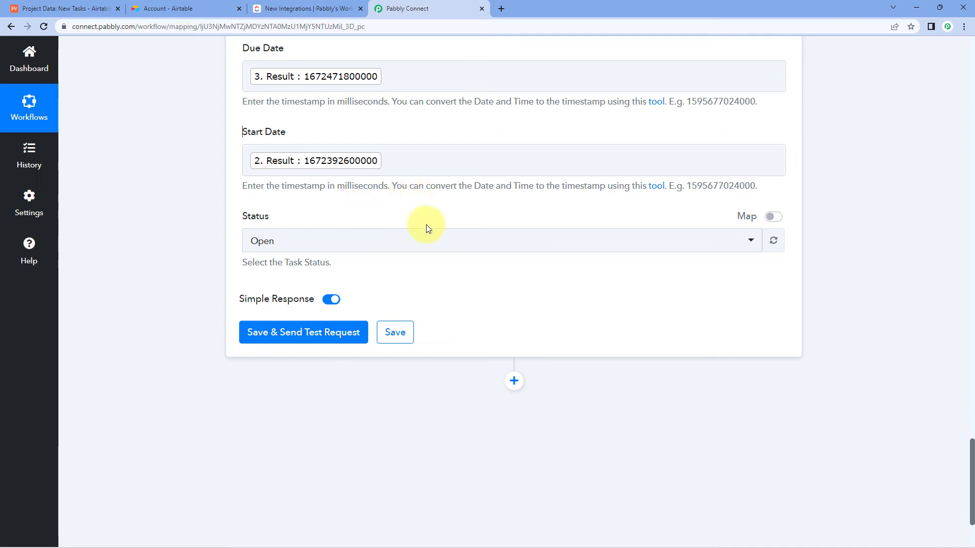
{"action": "left_click", "coordinate": [422, 242]}
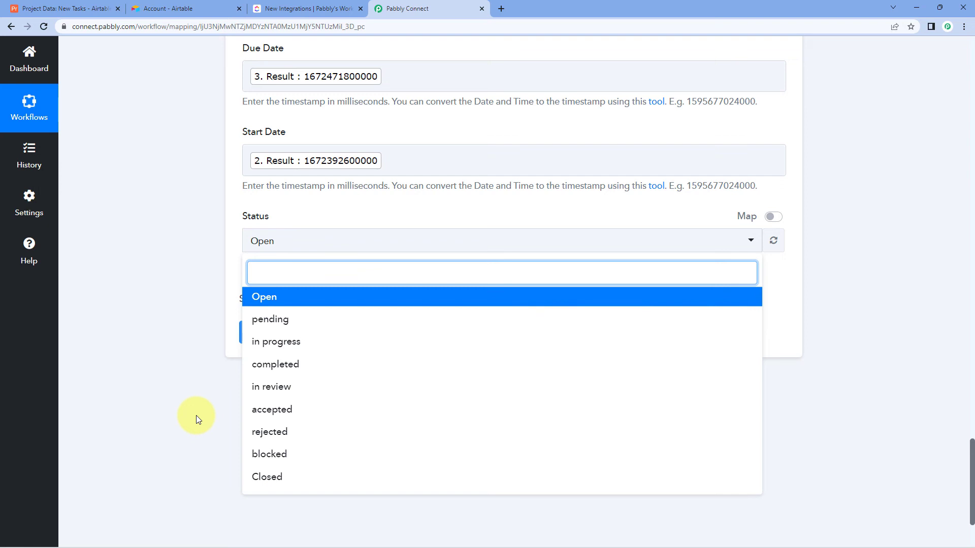
{"action": "left_click", "coordinate": [267, 304]}
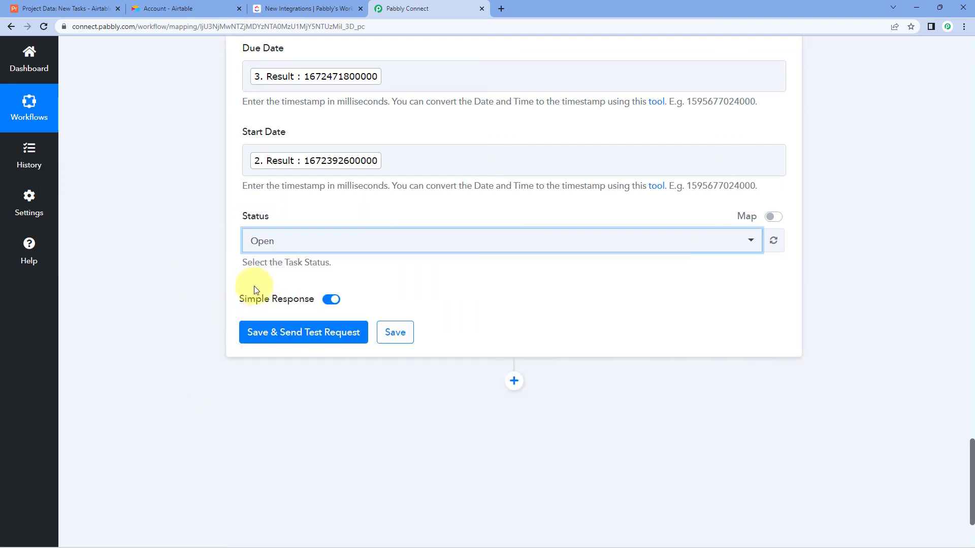
{"action": "left_click", "coordinate": [207, 278]}
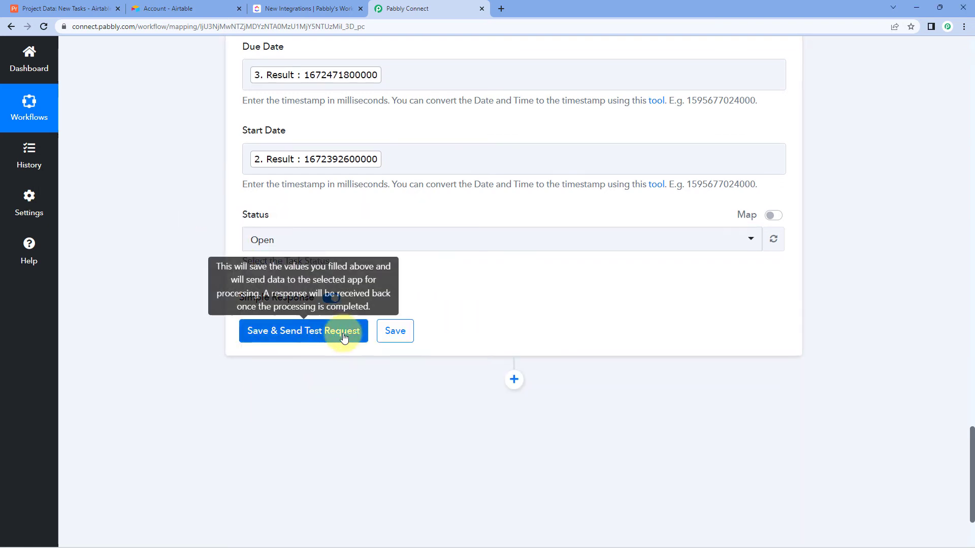
Step: Save the Create Task action, send a test request and check the task details in the received response
{"action": "left_click", "coordinate": [326, 331]}
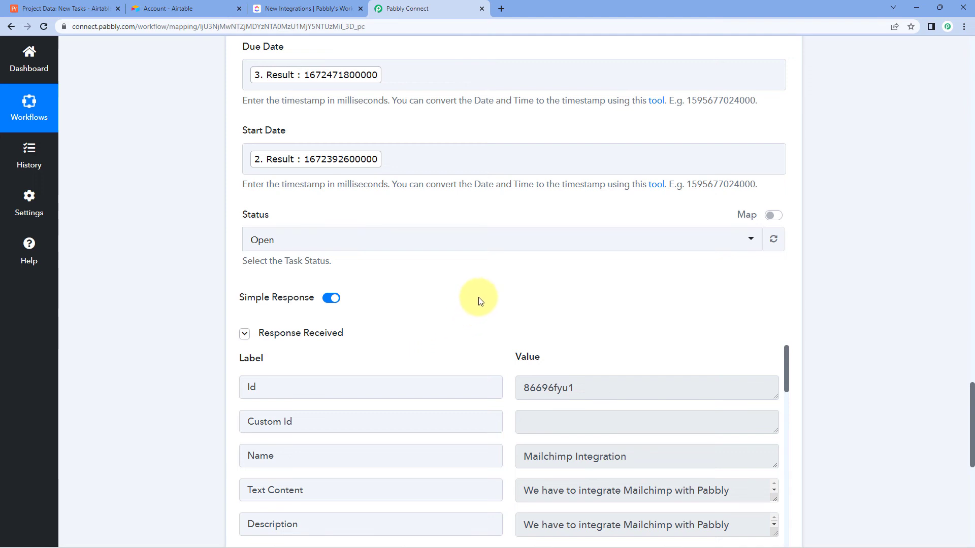
{"action": "scroll", "coordinate": [481, 302], "scroll_direction": "down", "scroll_amount": 1}
{"action": "scroll", "coordinate": [495, 350], "scroll_direction": "down", "scroll_amount": 1}
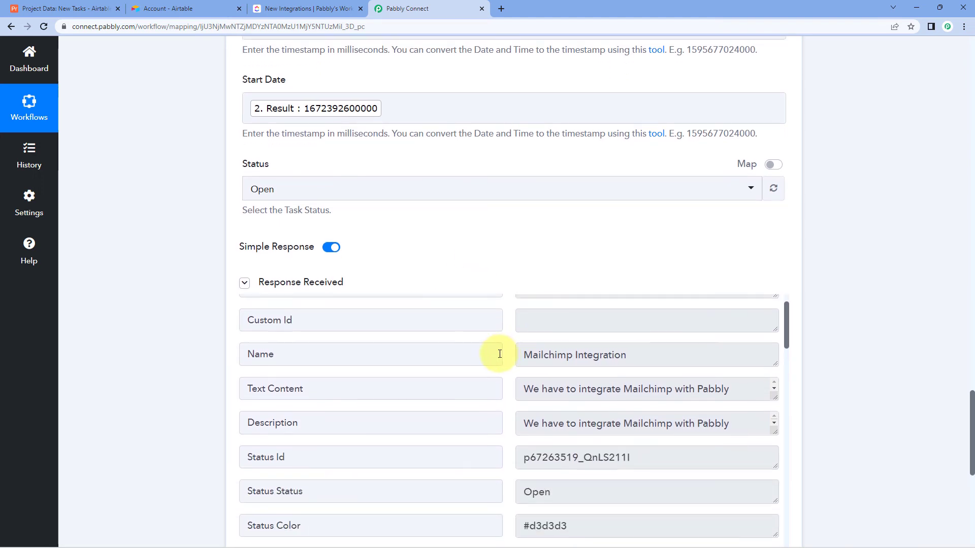
{"action": "scroll", "coordinate": [502, 354], "scroll_direction": "up", "scroll_amount": 1}
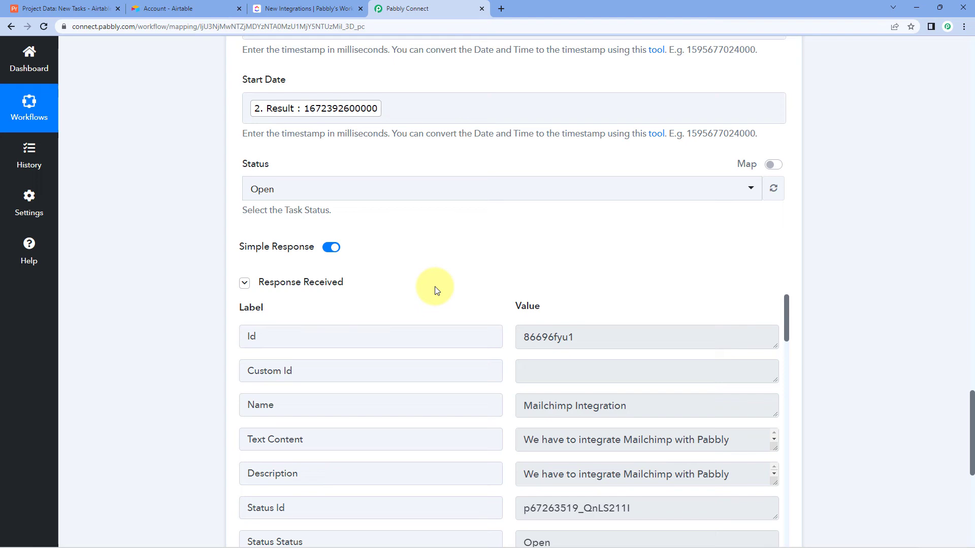
Step: Compare the Airtable record with the Mailchimp Integration task in ClickUp, checking its title, description, start date and due date
{"action": "scroll", "coordinate": [448, 307], "scroll_direction": "up", "scroll_amount": 10}
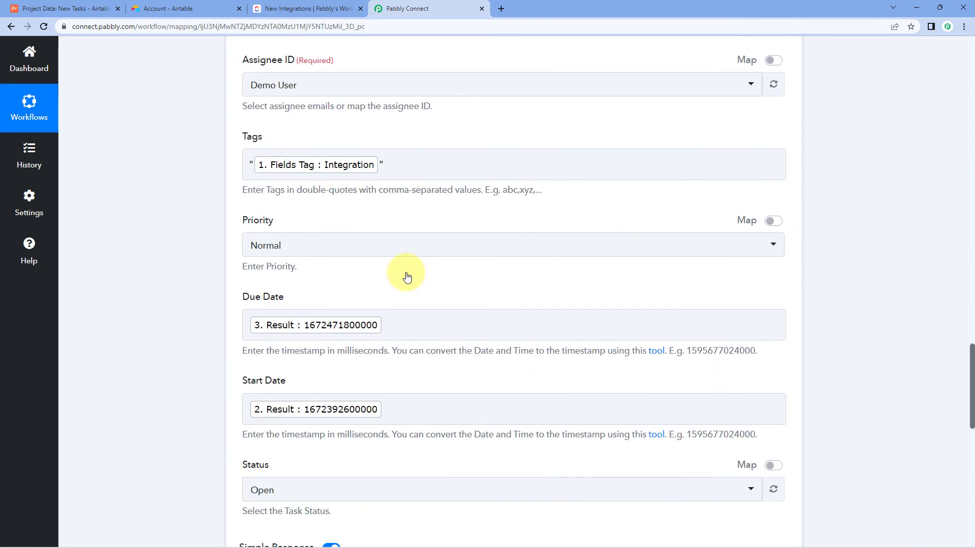
{"action": "scroll", "coordinate": [394, 261], "scroll_direction": "up", "scroll_amount": 9}
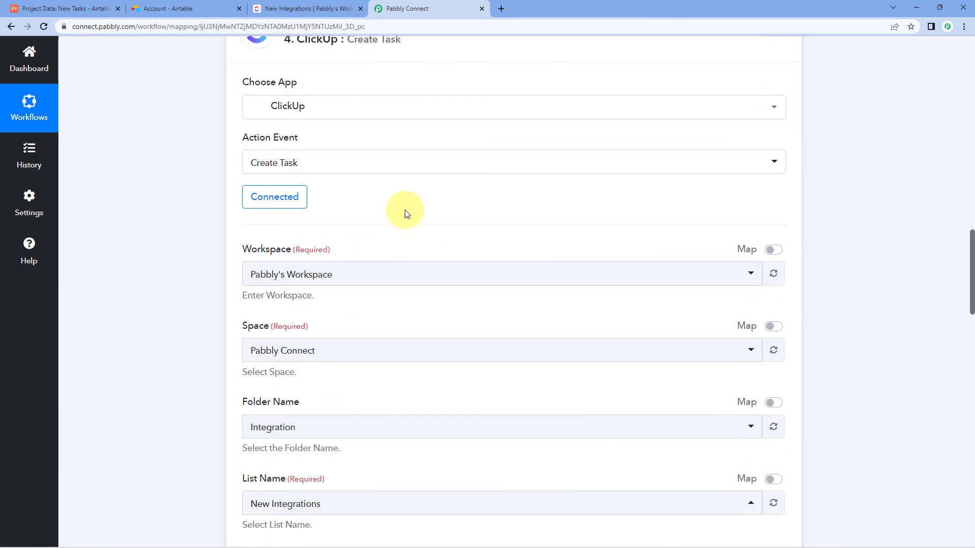
{"action": "scroll", "coordinate": [183, 197], "scroll_direction": "up", "scroll_amount": 1}
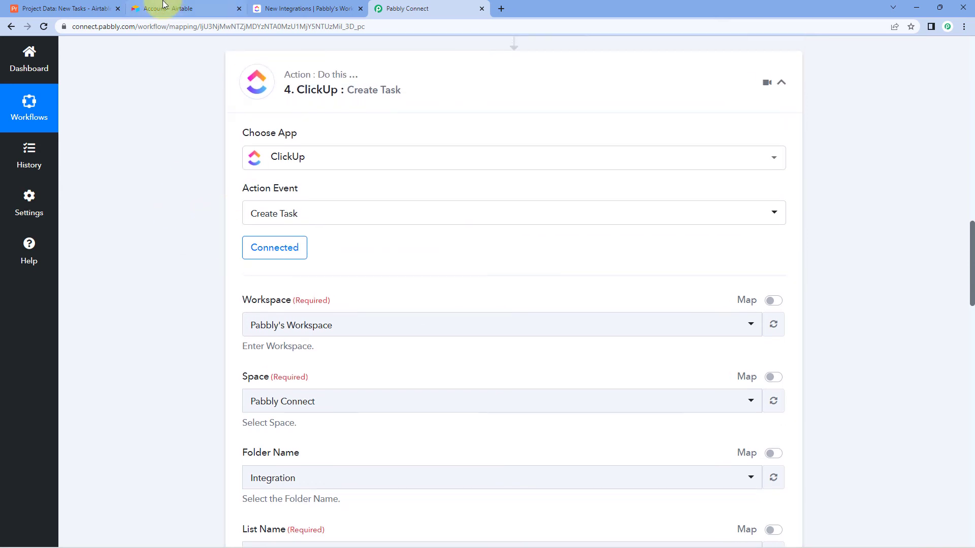
{"action": "left_click", "coordinate": [48, 6]}
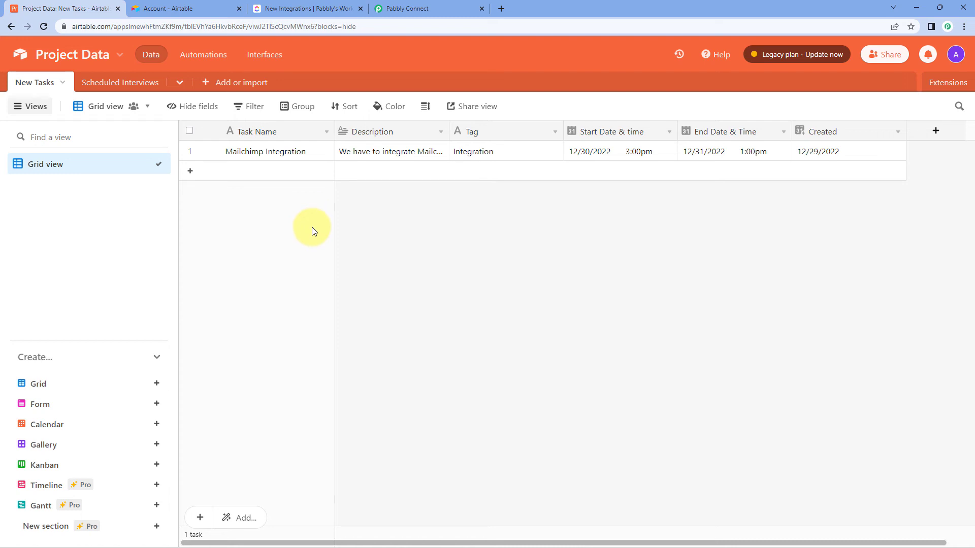
{"action": "left_click", "coordinate": [303, 8]}
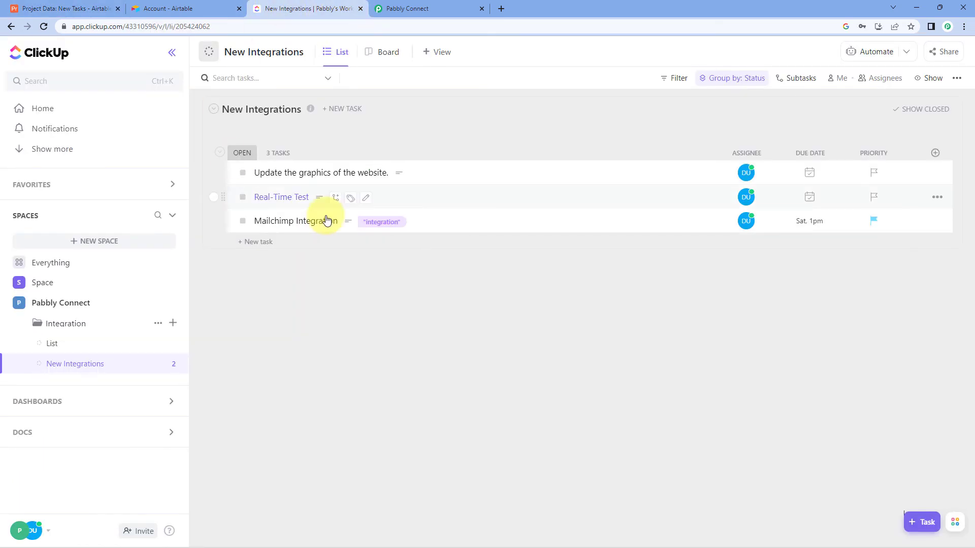
{"action": "left_click", "coordinate": [329, 220]}
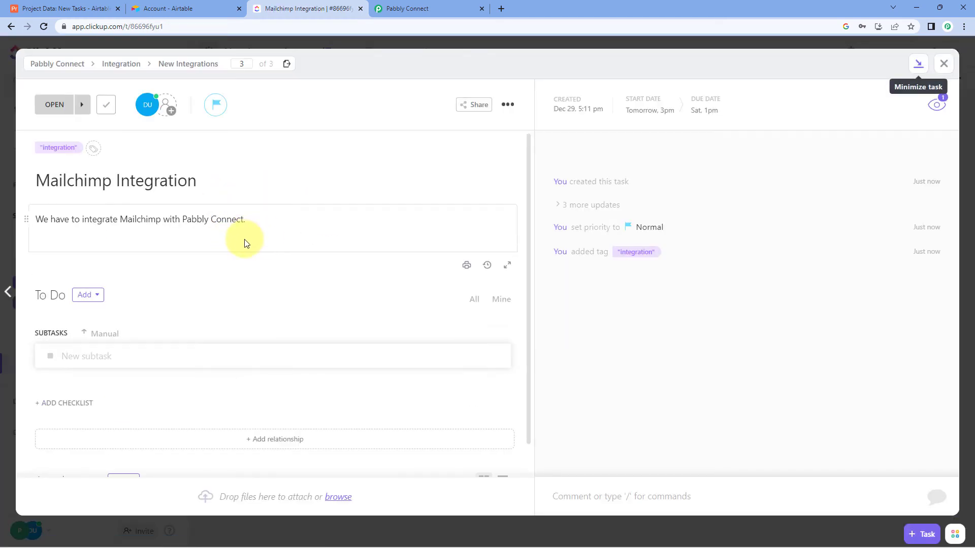
{"action": "left_click_drag", "start_coordinate": [240, 185], "coordinate": [11, 188]}
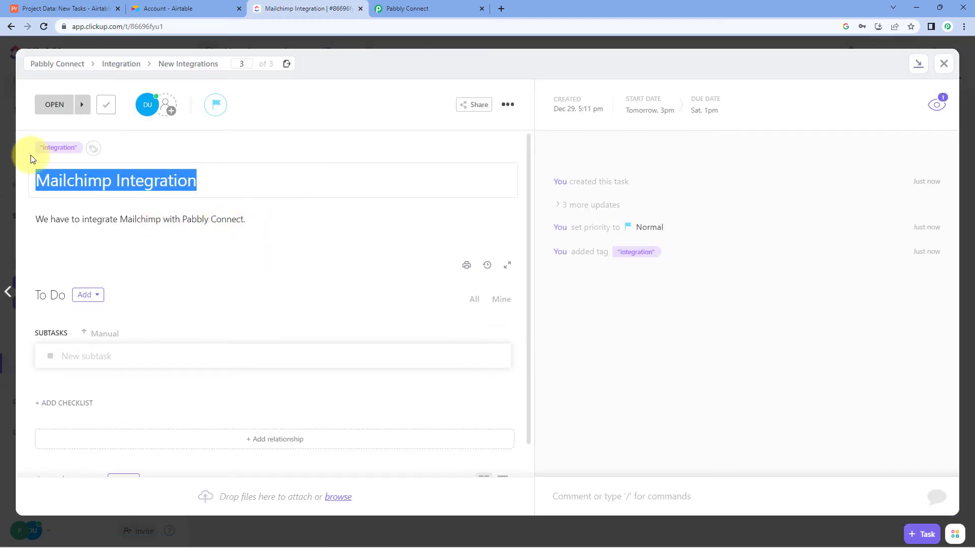
{"action": "left_click_drag", "start_coordinate": [36, 220], "coordinate": [270, 220]}
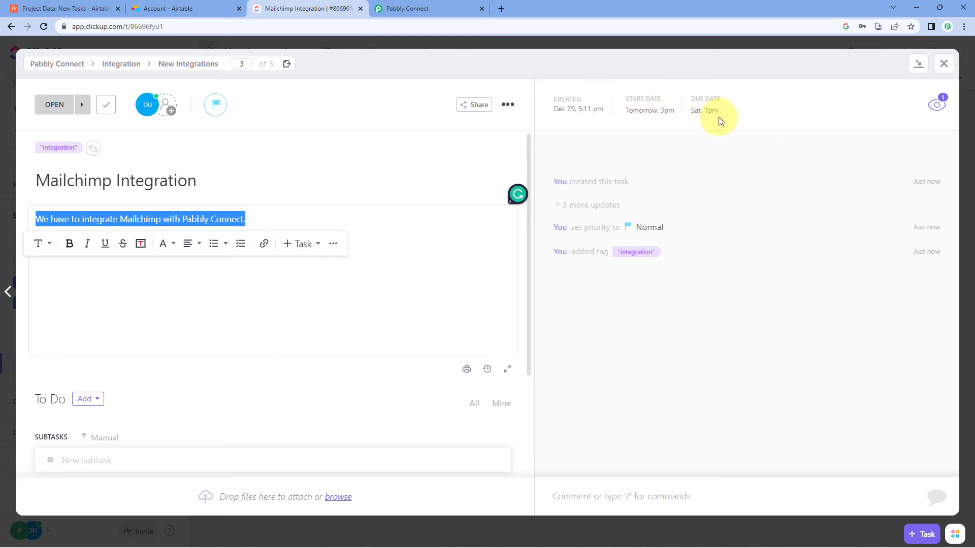
Step: Return to Pabbly Connect, collapse the Airtable New Record trigger and review the workflow's steps
{"action": "left_click", "coordinate": [464, 11]}
{"action": "scroll", "coordinate": [858, 243], "scroll_direction": "up", "scroll_amount": 15}
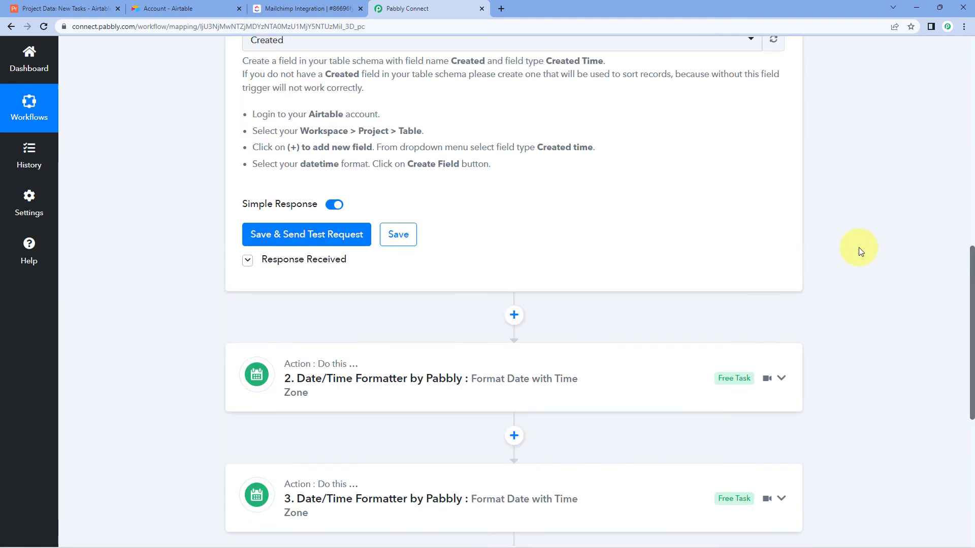
{"action": "left_click", "coordinate": [791, 220]}
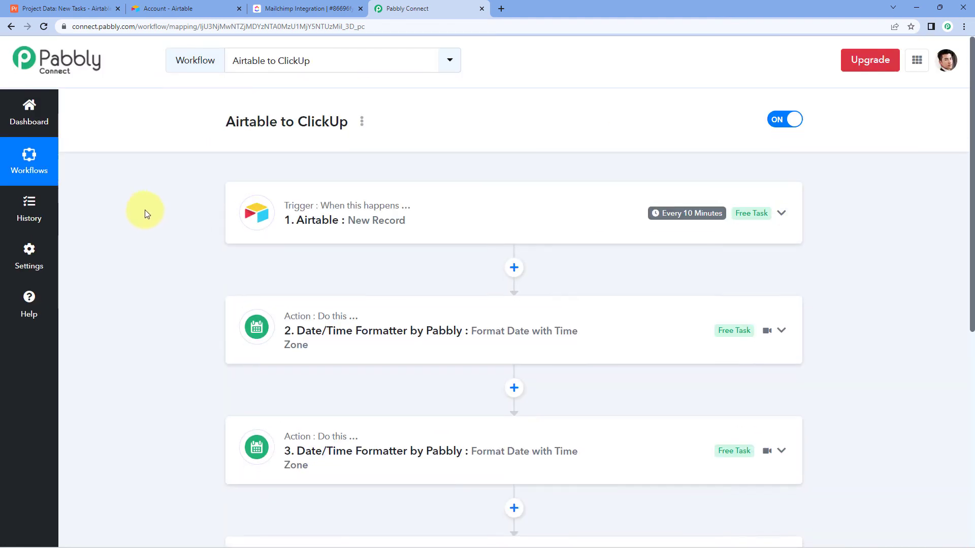
{"action": "scroll", "coordinate": [145, 210], "scroll_direction": "down", "scroll_amount": 1}
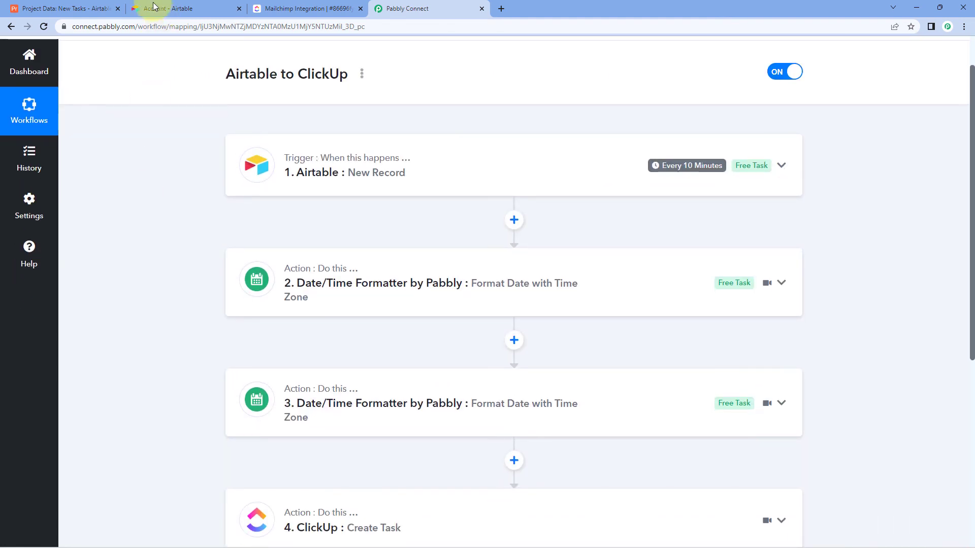
Step: Close the Mailchimp Integration task in ClickUp and return to the New Tasks table in Airtable
{"action": "left_click", "coordinate": [76, 8]}
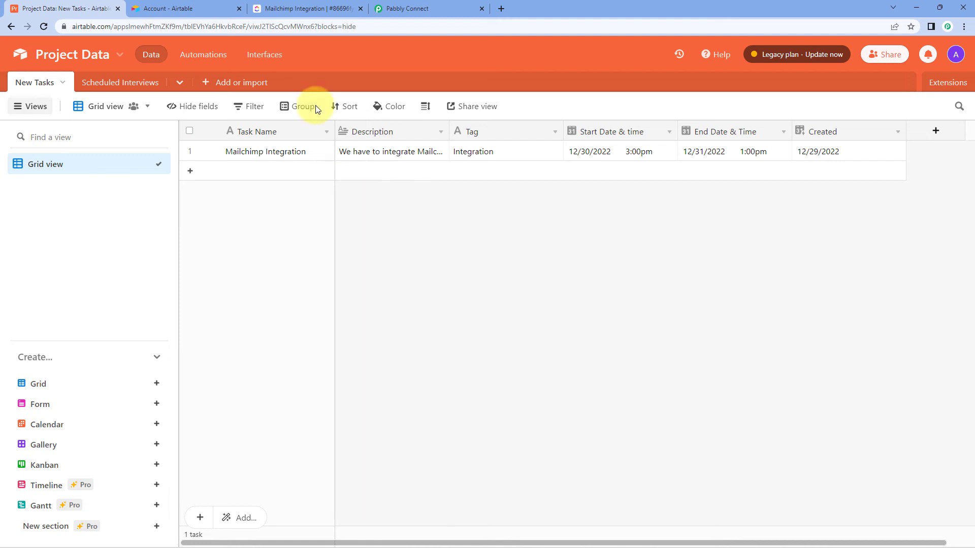
{"action": "left_click", "coordinate": [304, 8]}
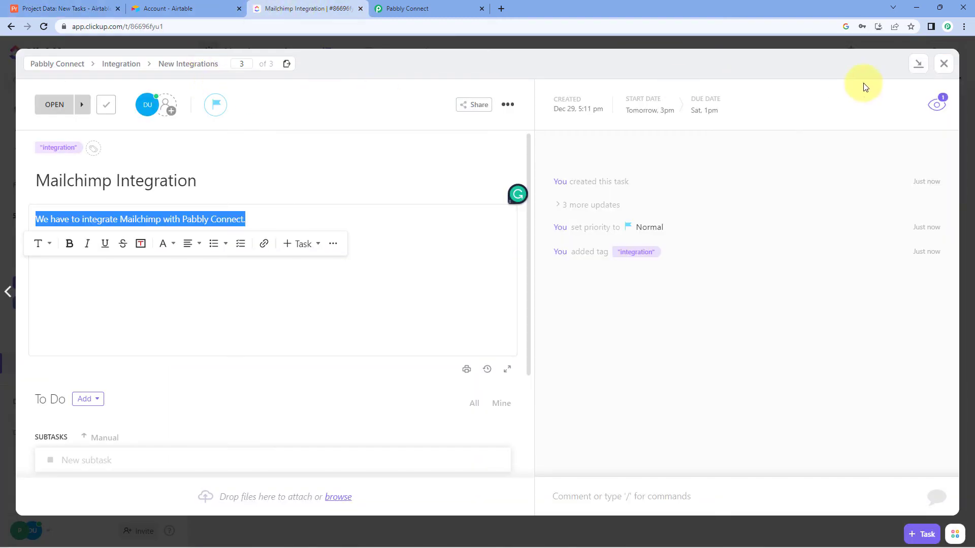
{"action": "left_click", "coordinate": [944, 64]}
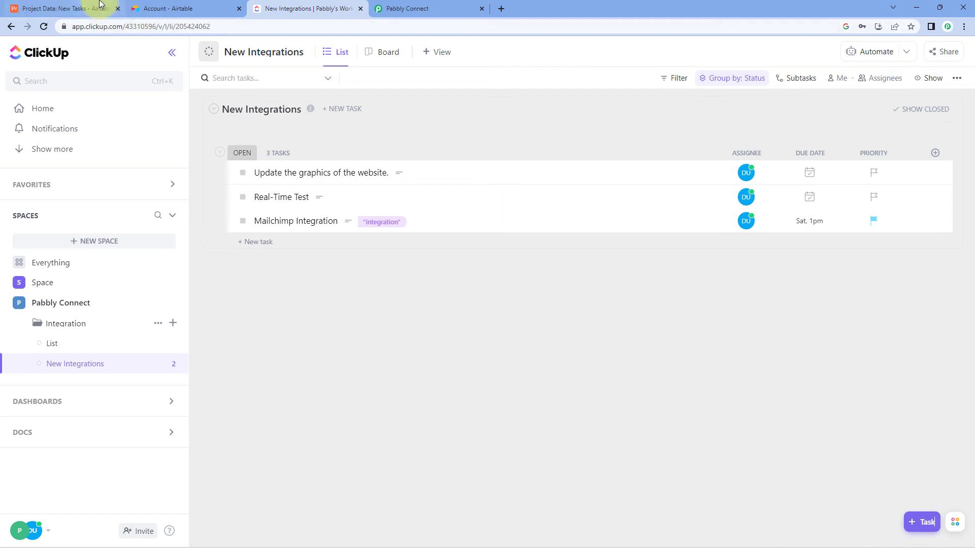
{"action": "left_click", "coordinate": [78, 6]}
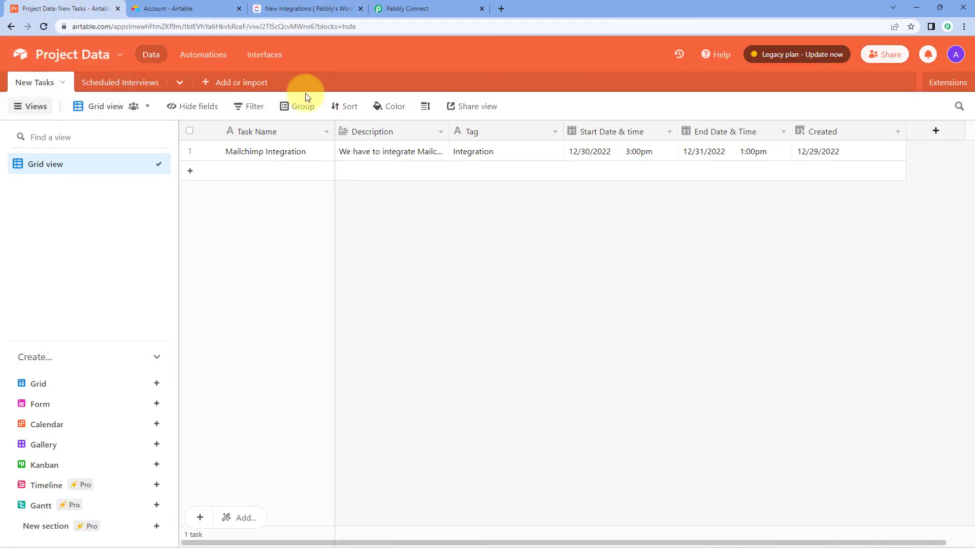
Step: Add a record named "Rea-Time Test" with the description "We are just testing this automation." and the tag "Test"
{"action": "left_click", "coordinate": [273, 171]}
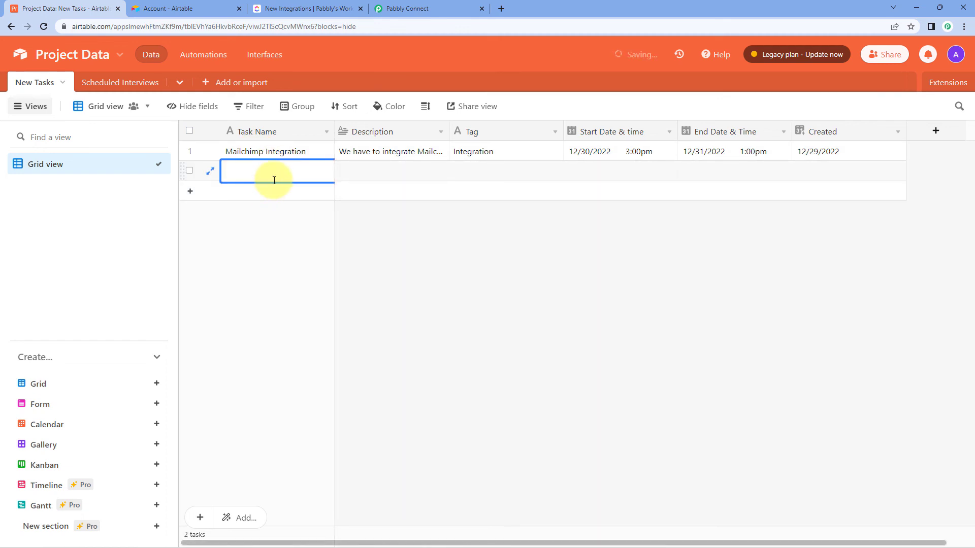
{"action": "type", "text": "Rea-Time Test"}
{"action": "key", "text": "Tab"}
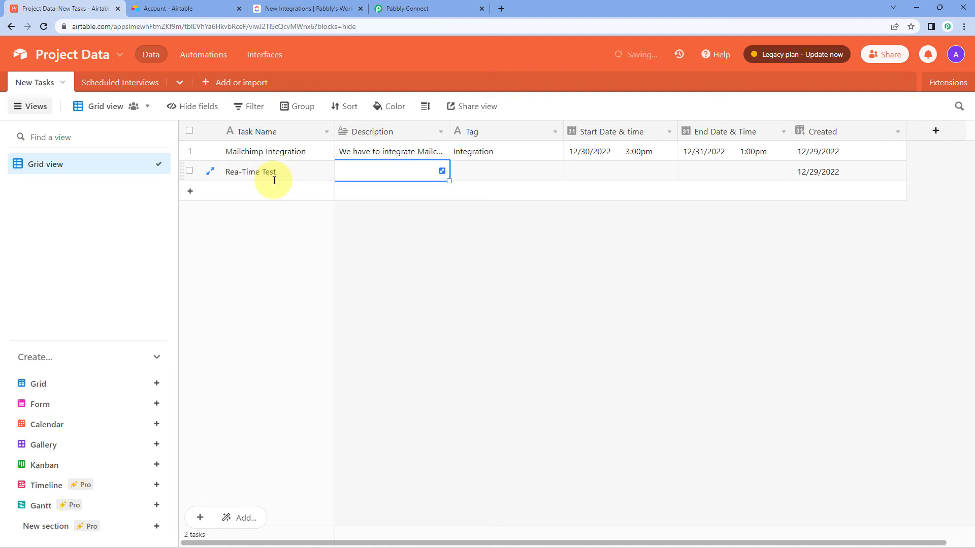
{"action": "type", "text": "We are just "}
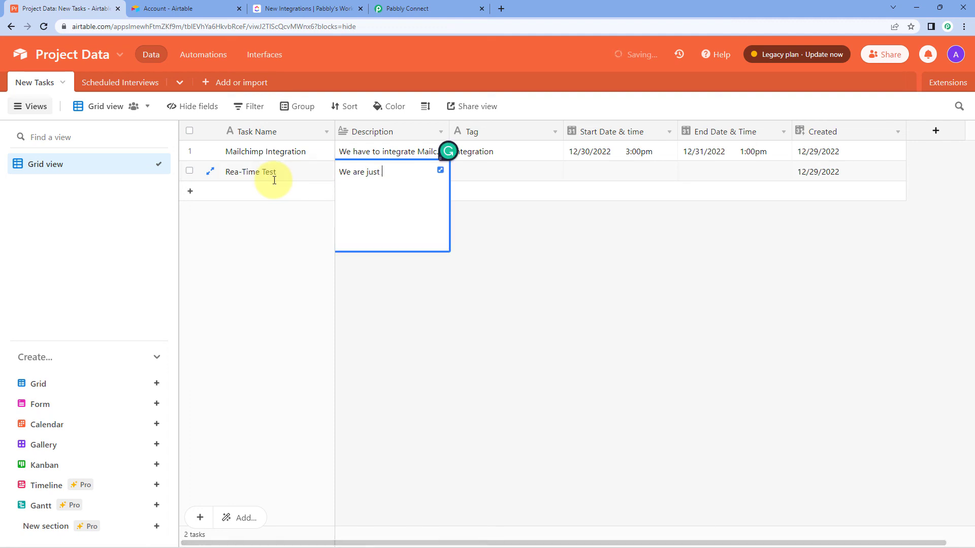
{"action": "type", "text": "testing this automation."}
{"action": "left_click", "coordinate": [500, 243]}
{"action": "left_click", "coordinate": [484, 169]}
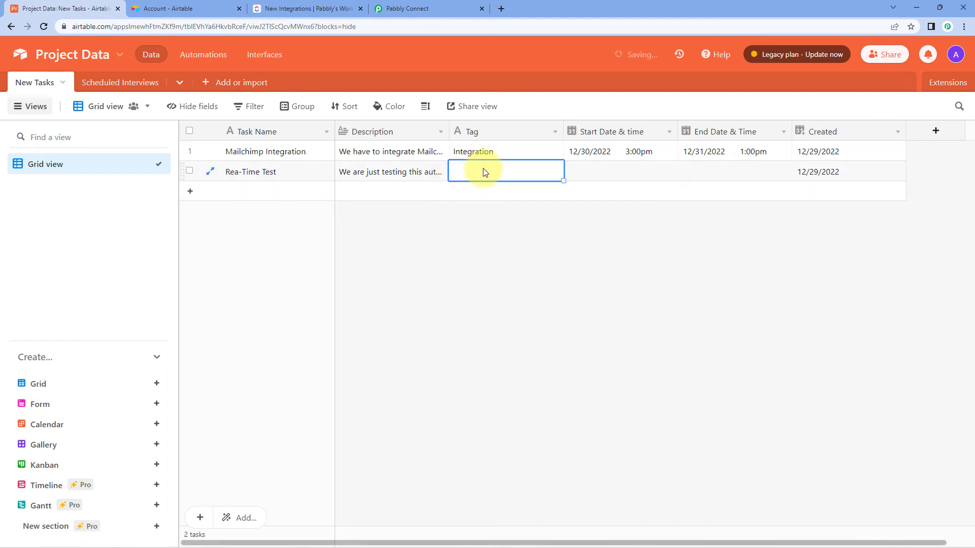
{"action": "type", "text": "Test"}
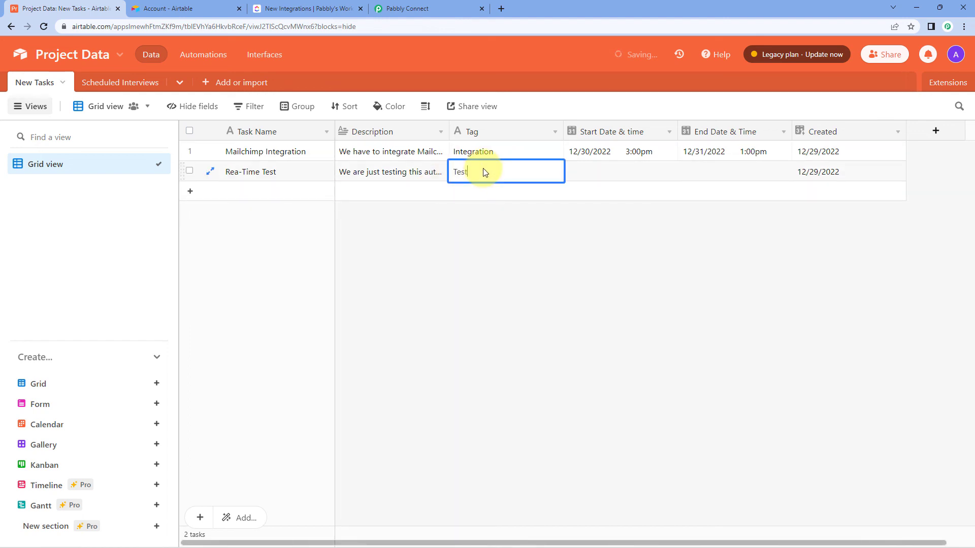
Step: Set the Rea-Time Test record's start date and time to 12/29/2022 6:00pm
{"action": "left_click", "coordinate": [617, 181]}
{"action": "left_click", "coordinate": [588, 179]}
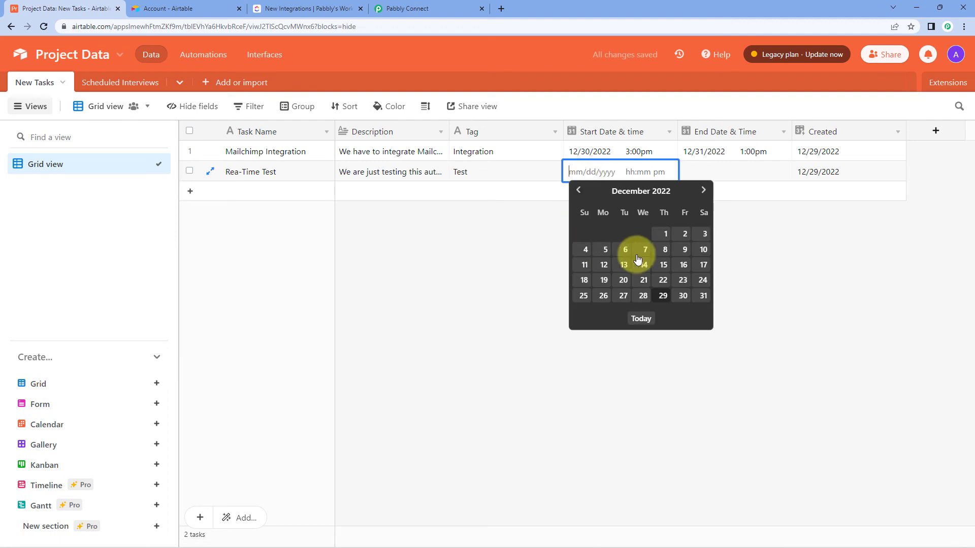
{"action": "left_click", "coordinate": [662, 297]}
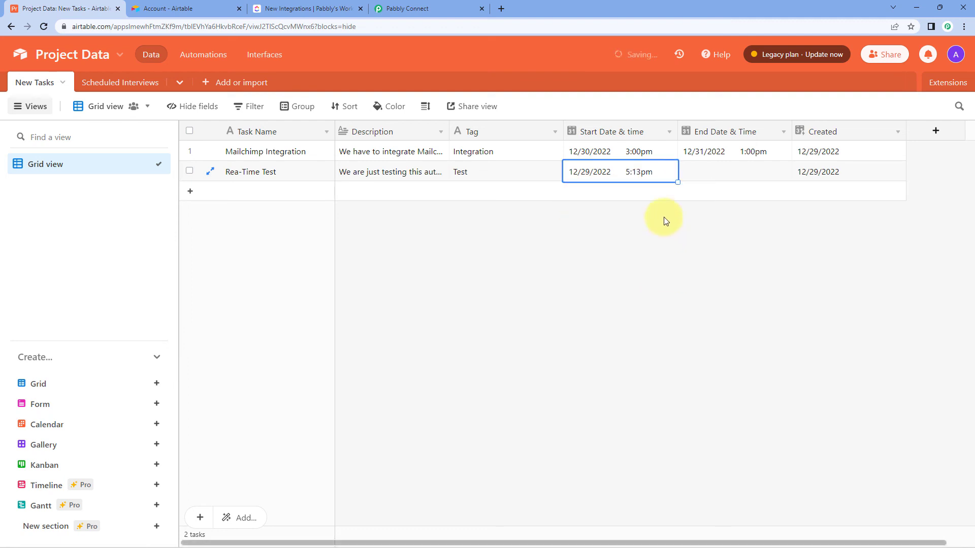
{"action": "left_click", "coordinate": [630, 170]}
{"action": "scroll", "coordinate": [642, 261], "scroll_direction": "down", "scroll_amount": 3}
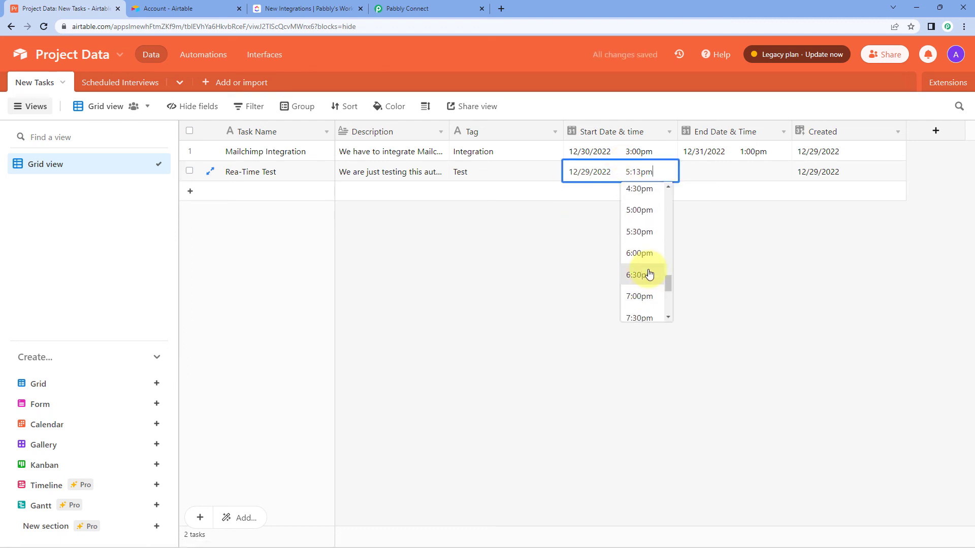
{"action": "left_click", "coordinate": [647, 273]}
Step: Set the Rea-Time Test record's end date and time to 12/31/2022 4:00pm
{"action": "double_click", "coordinate": [709, 170]}
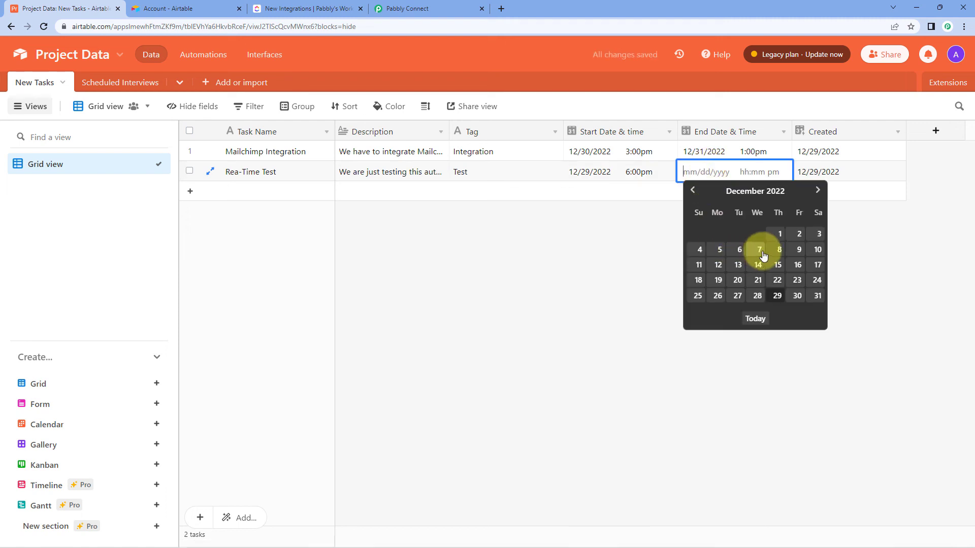
{"action": "left_click", "coordinate": [814, 296]}
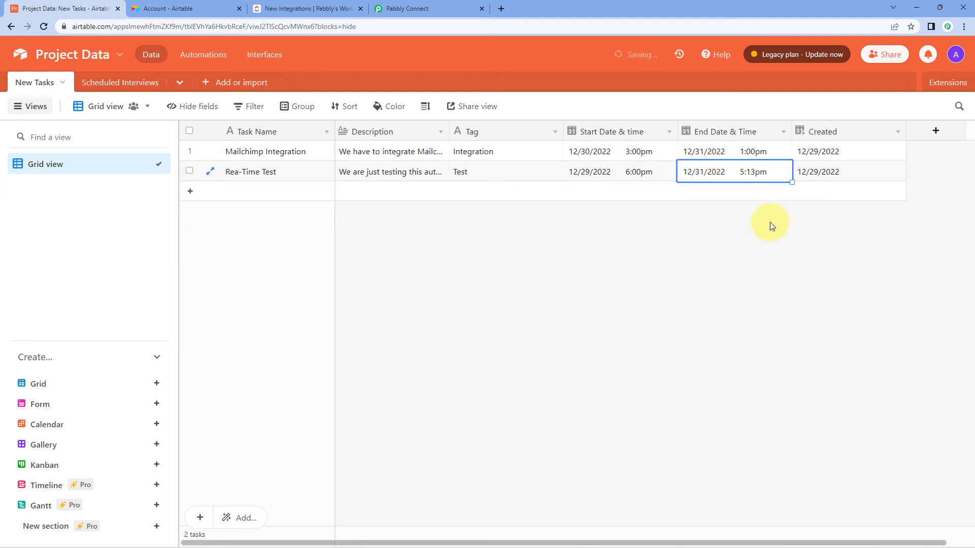
{"action": "left_click", "coordinate": [758, 172]}
{"action": "left_click", "coordinate": [768, 275]}
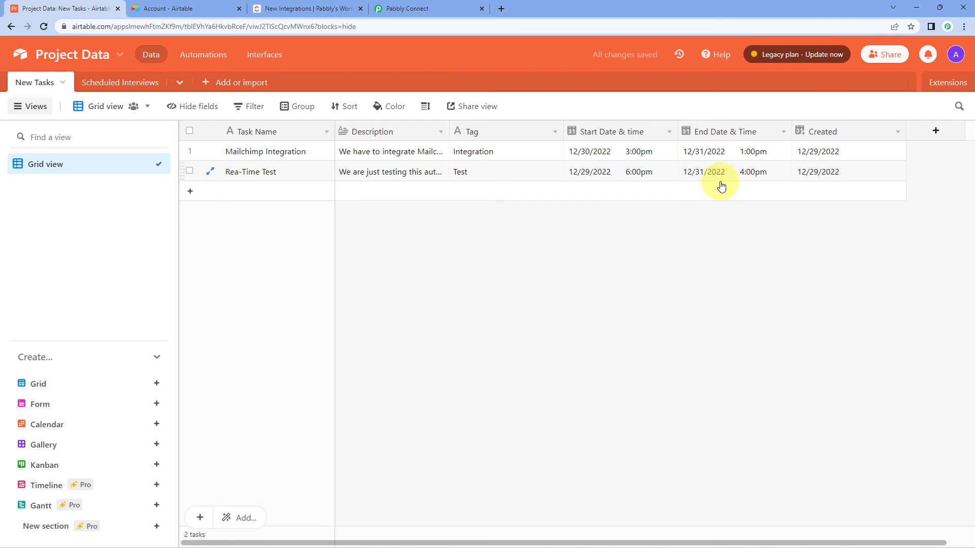
Step: Review the Airtable to ClickUp workflow in Pabbly Connect alongside the Rea-Time Test record in Airtable
{"action": "left_click", "coordinate": [427, 9]}
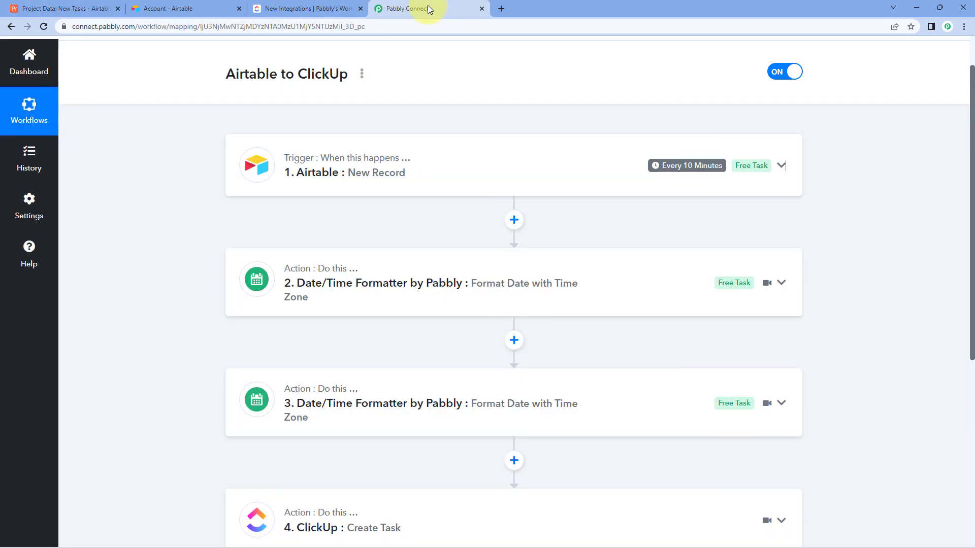
{"action": "left_click", "coordinate": [79, 8]}
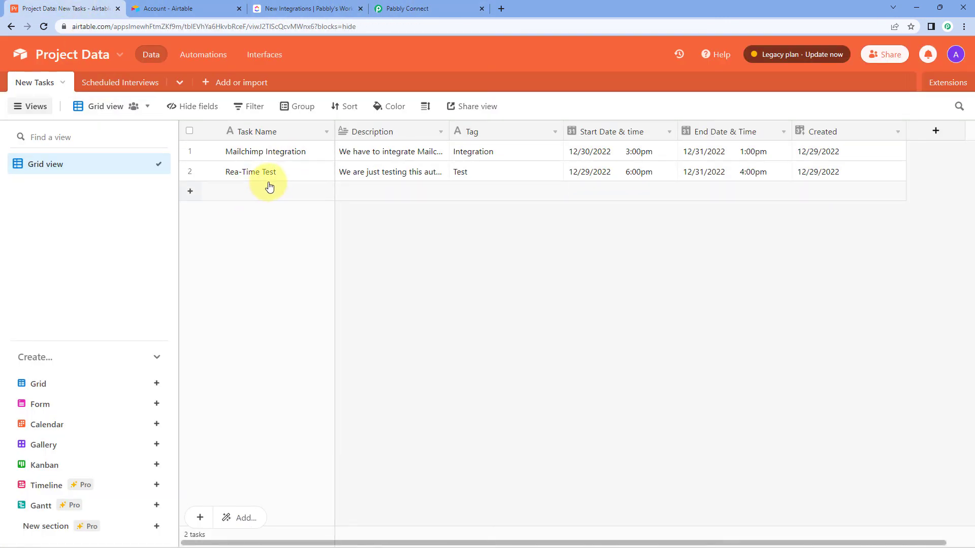
{"action": "left_click", "coordinate": [441, 8]}
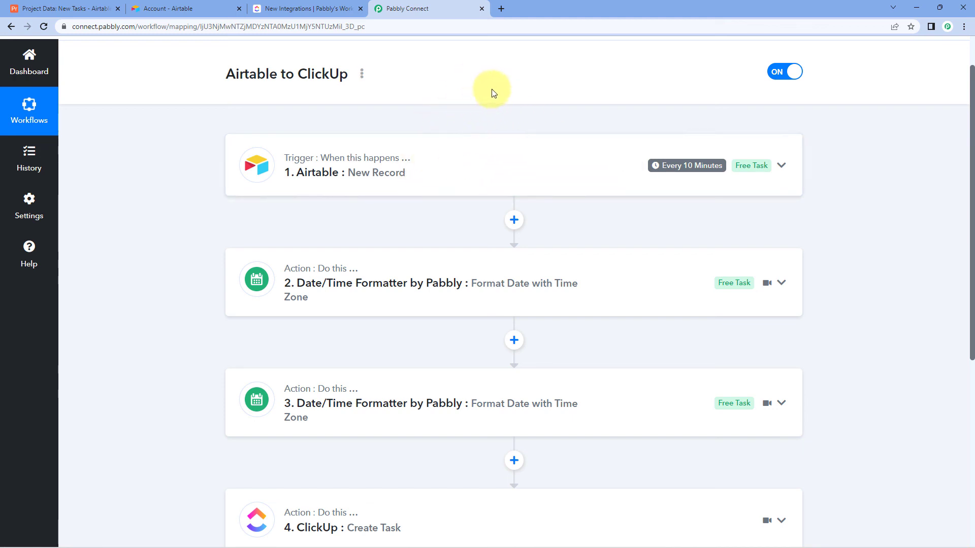
Step: Open the Rea-Time Test task in ClickUp, check its title, description and dates, and return to Pabbly Connect
{"action": "left_click", "coordinate": [287, 8]}
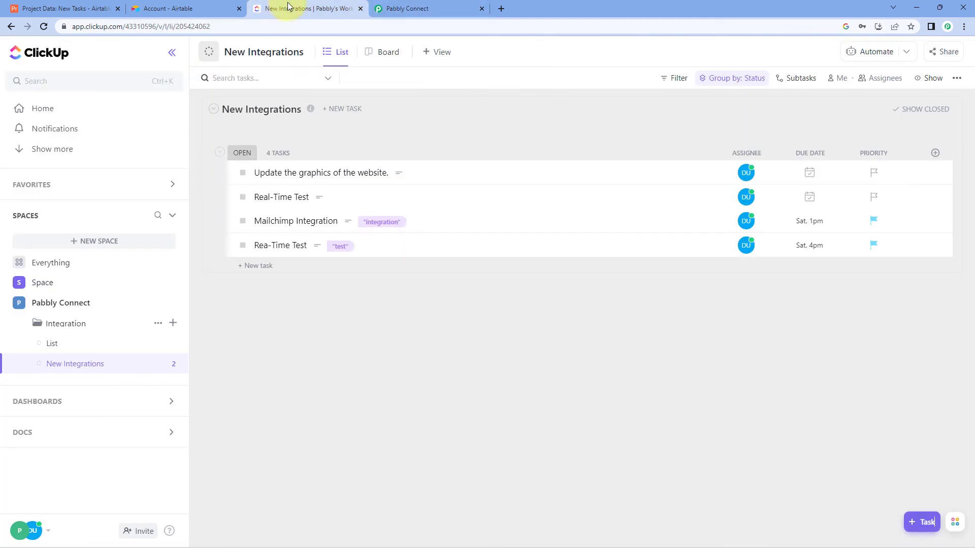
{"action": "left_click", "coordinate": [287, 248]}
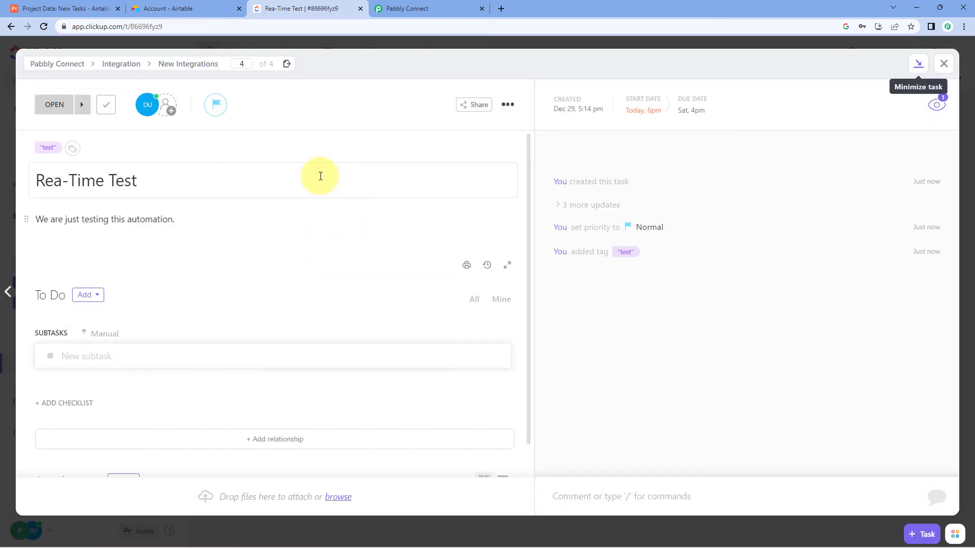
{"action": "left_click_drag", "start_coordinate": [196, 181], "coordinate": [35, 191]}
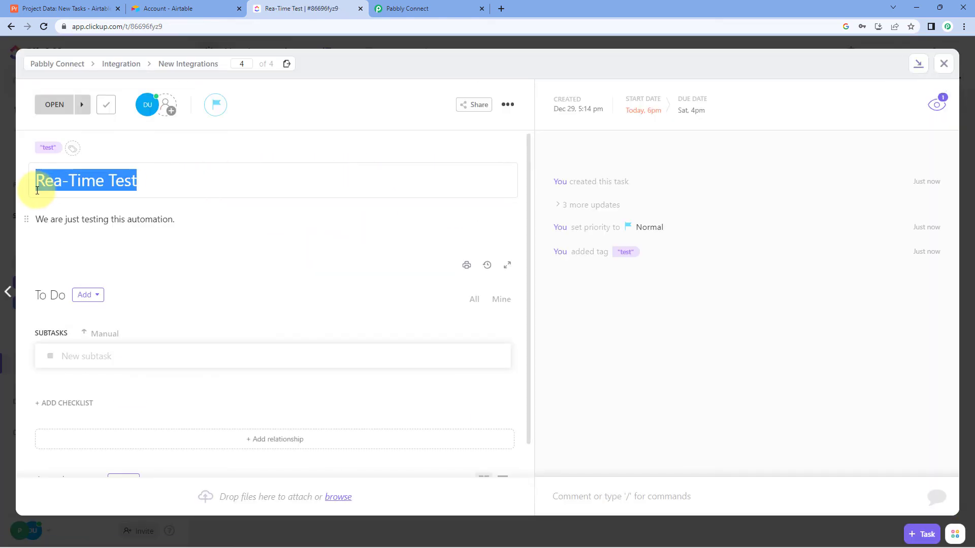
{"action": "left_click_drag", "start_coordinate": [205, 220], "coordinate": [8, 239]}
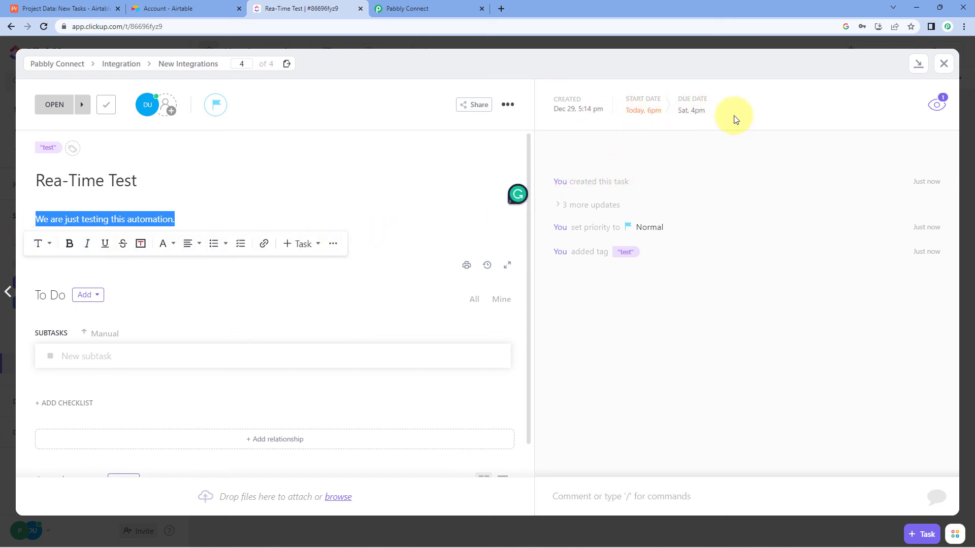
{"action": "left_click", "coordinate": [424, 8]}
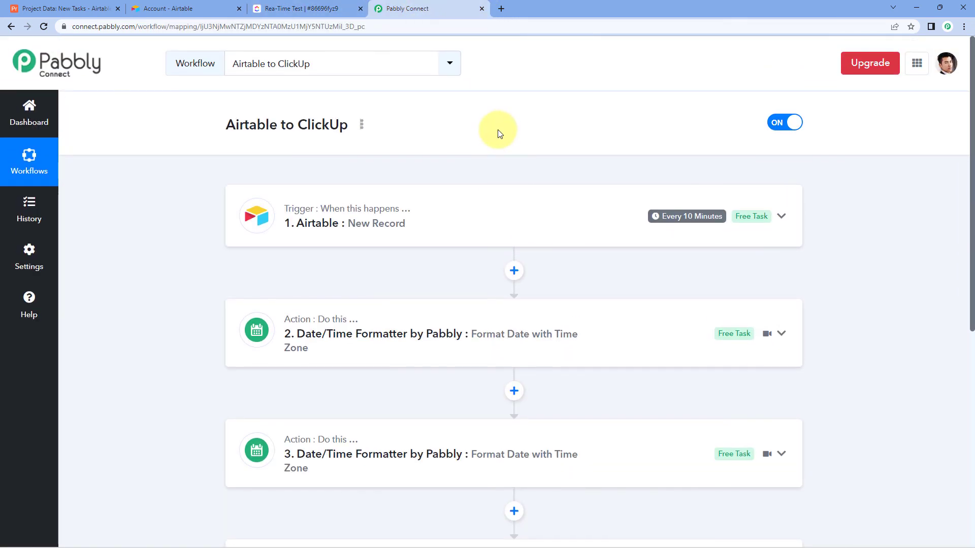